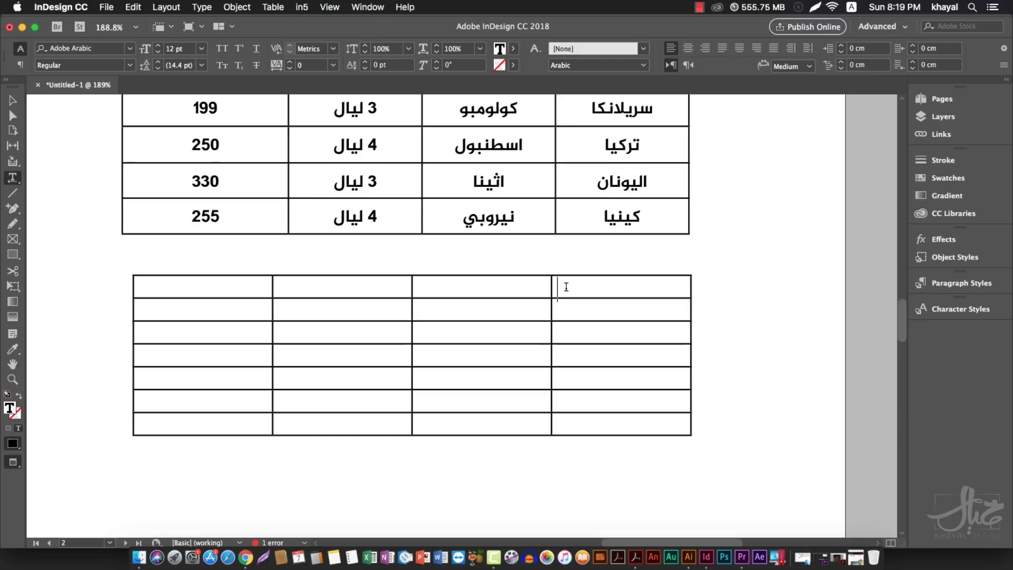
- Split the top-right cell of the empty lower table vertically, and split its right half vertically again
key("Escape")
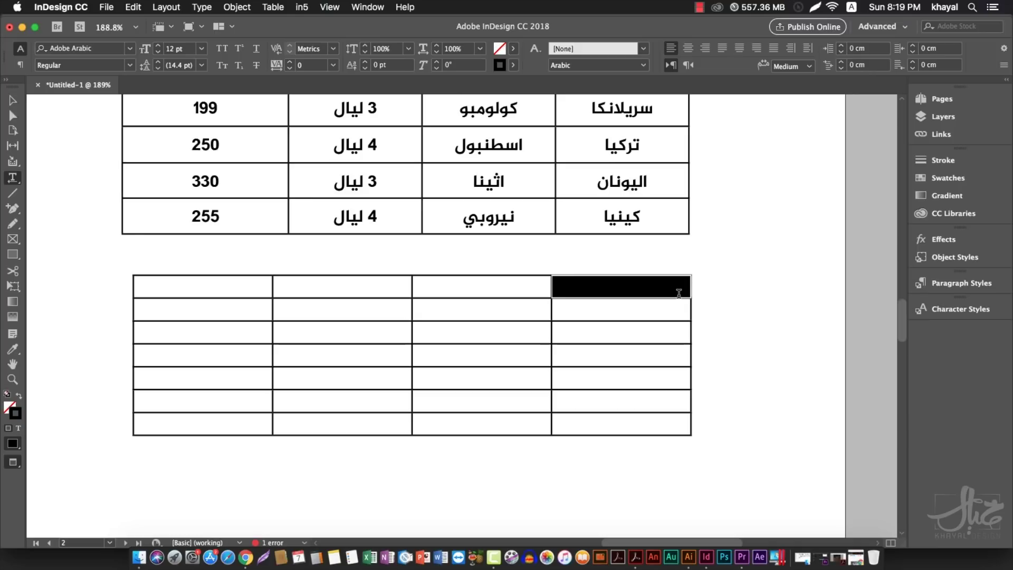
right_click(667, 289)
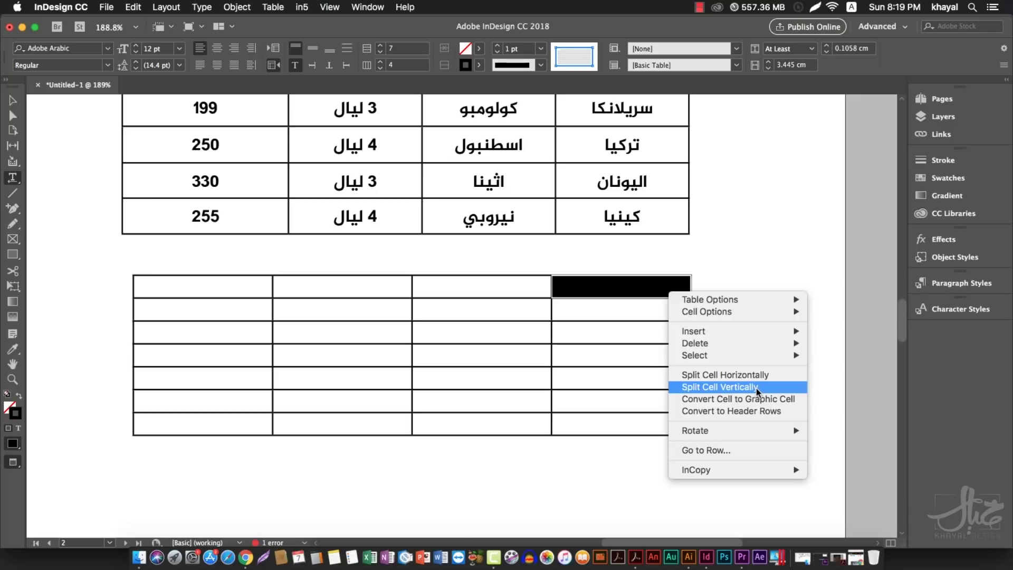
left_click(756, 389)
left_click(634, 288)
left_click_drag(633, 288, 692, 289)
right_click(683, 286)
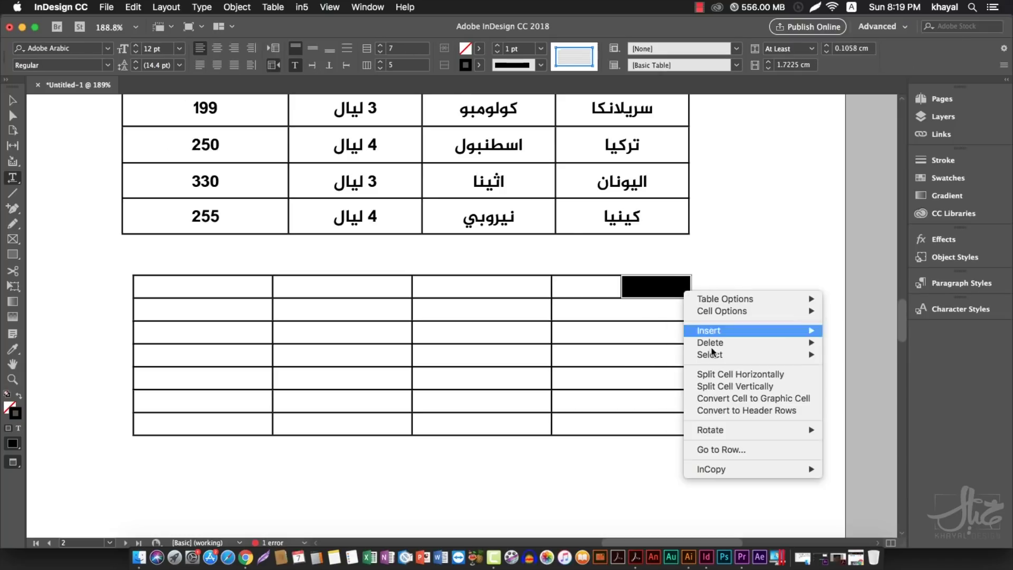
left_click(727, 388)
- Split the left half of the divided top-right cell vertically to get four narrow cells
left_click_drag(563, 281, 624, 290)
left_click(592, 285)
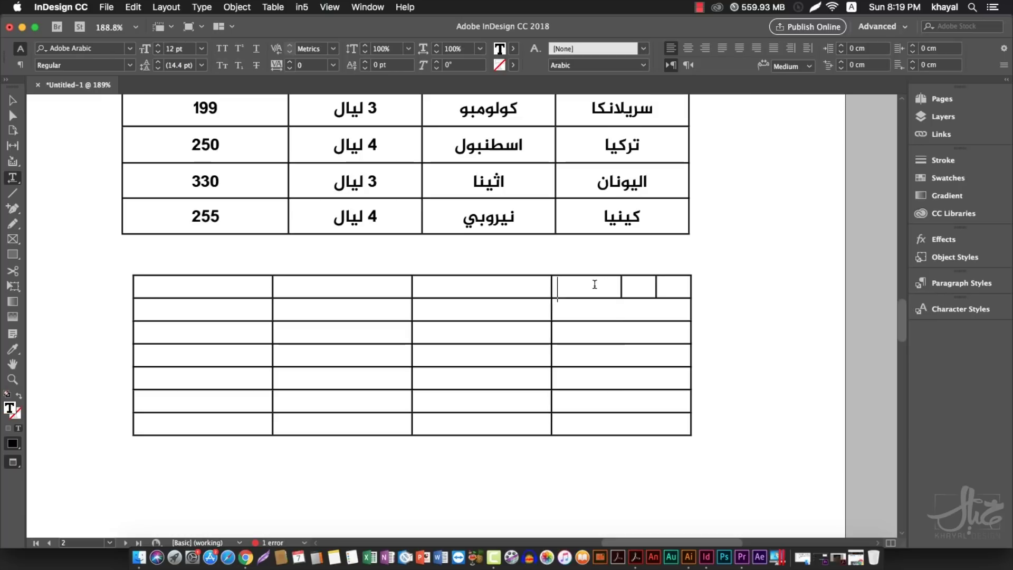
left_click_drag(568, 289, 612, 288)
right_click(612, 288)
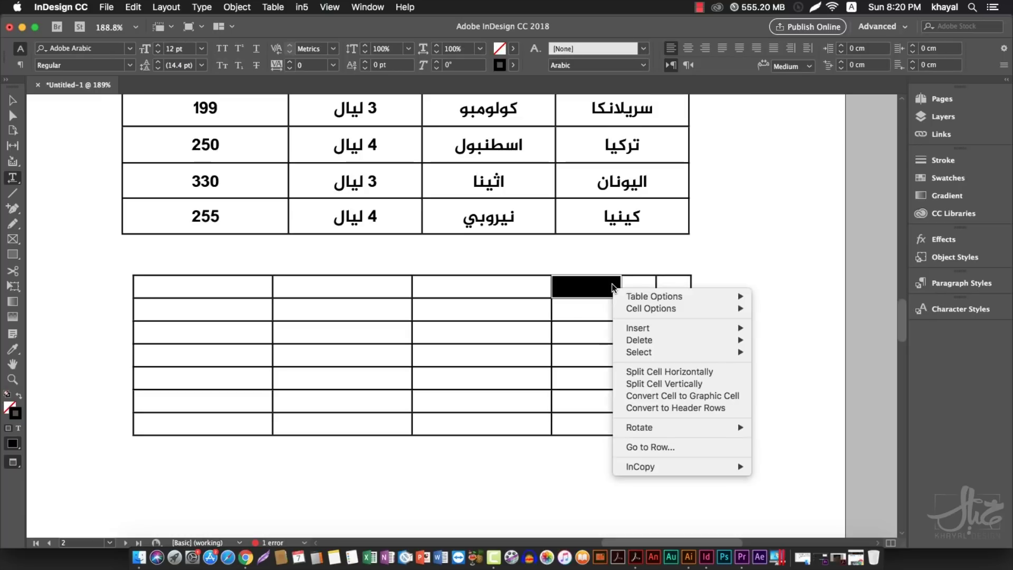
left_click(675, 385)
left_click(598, 287)
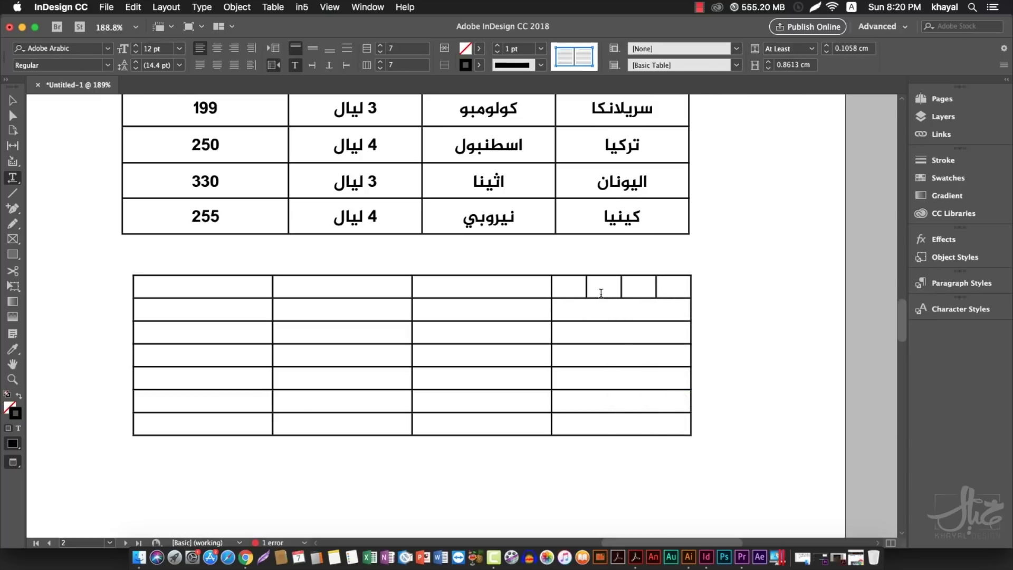
- Widen the leftmost of the four narrow cells by moving its left border outward, and split that cell vertically
left_click_drag(552, 286, 499, 284)
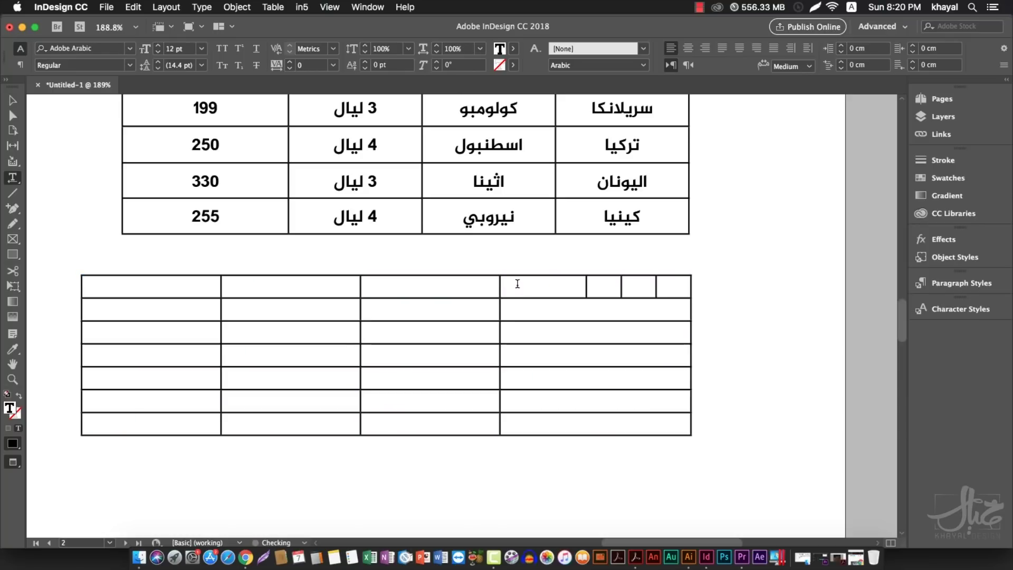
left_click_drag(574, 288, 583, 290)
right_click(583, 290)
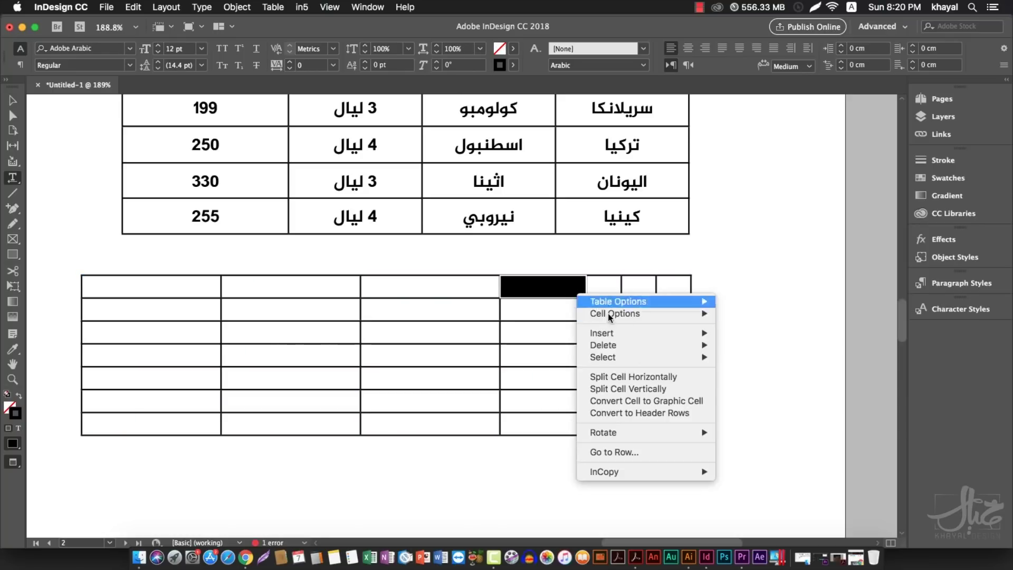
left_click(645, 385)
left_click(592, 289)
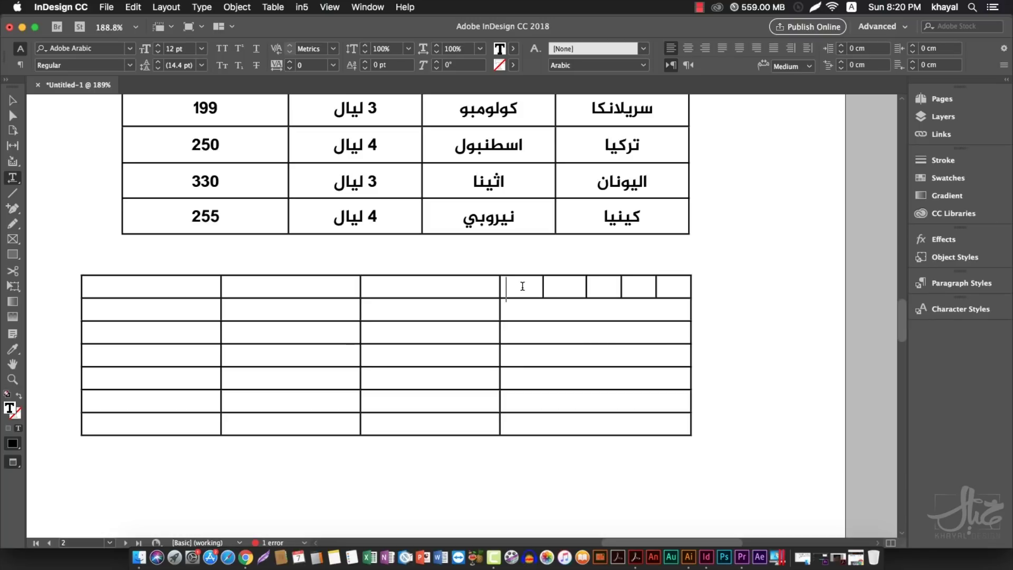
- Make the five narrow top-row cells uneven in width, and distribute their columns evenly
left_click_drag(543, 285, 670, 287)
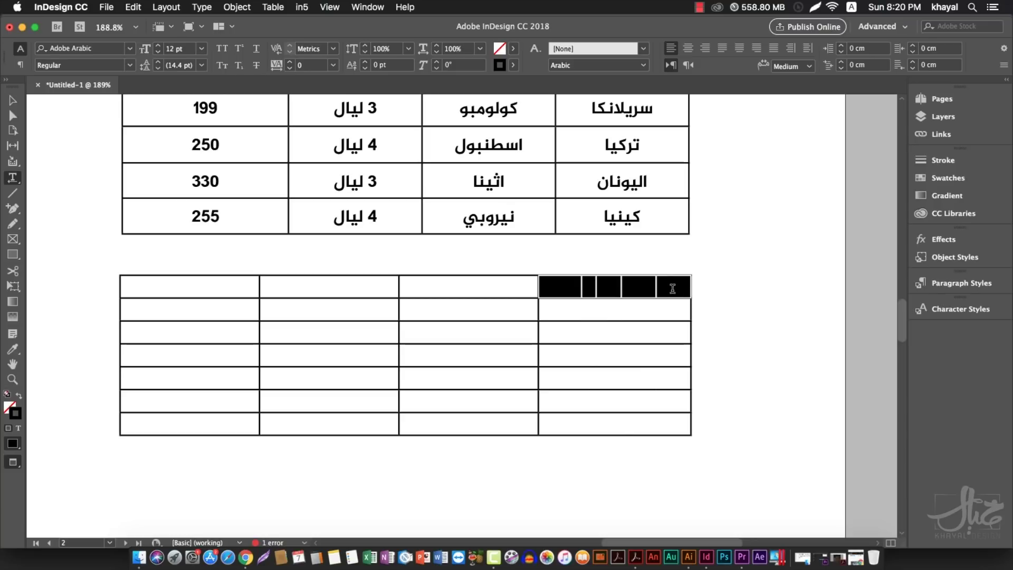
right_click(673, 294)
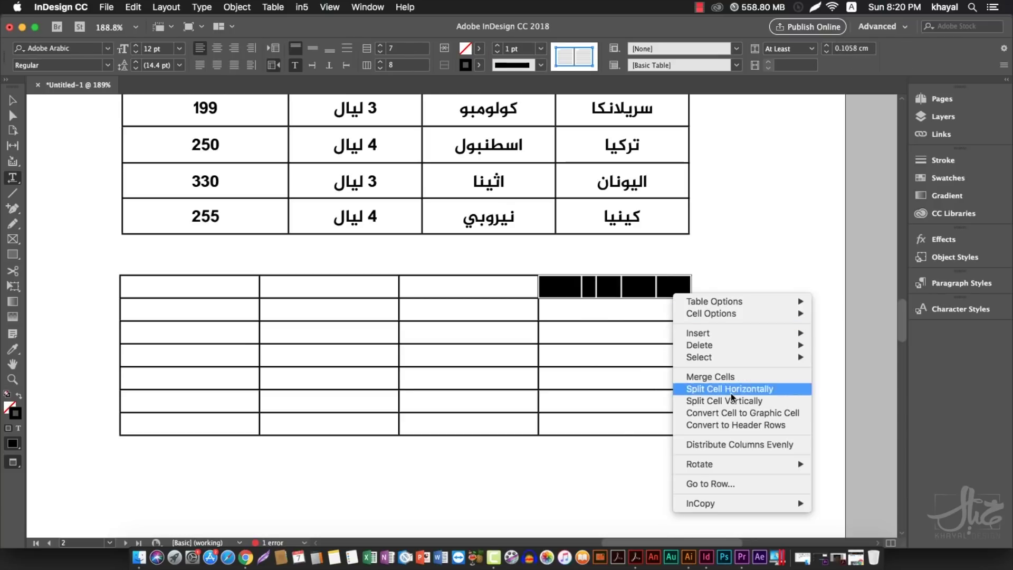
left_click(735, 446)
left_click(682, 290)
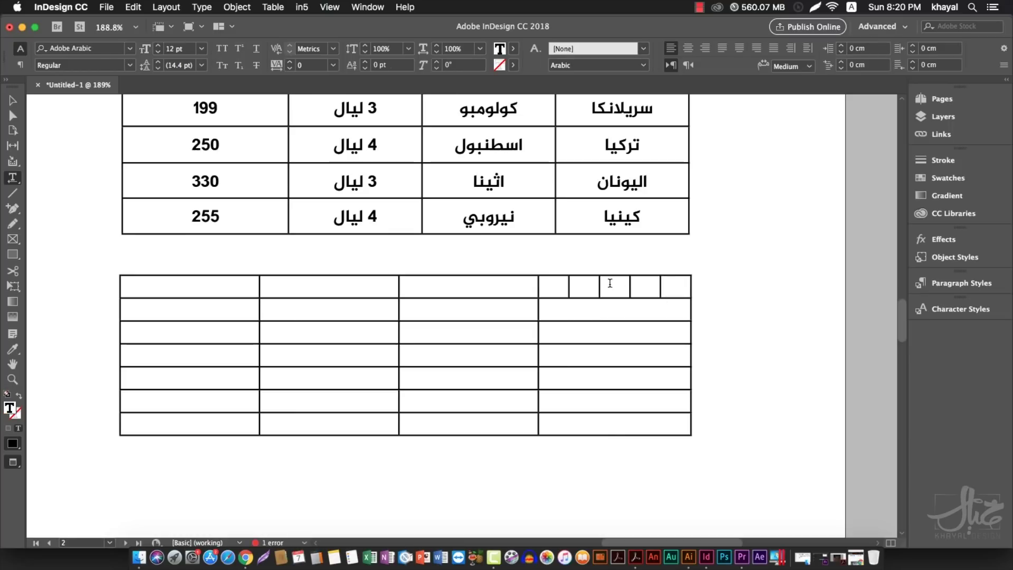
- Delete the frame holding the empty practice table below the holiday packages table
left_click(13, 103)
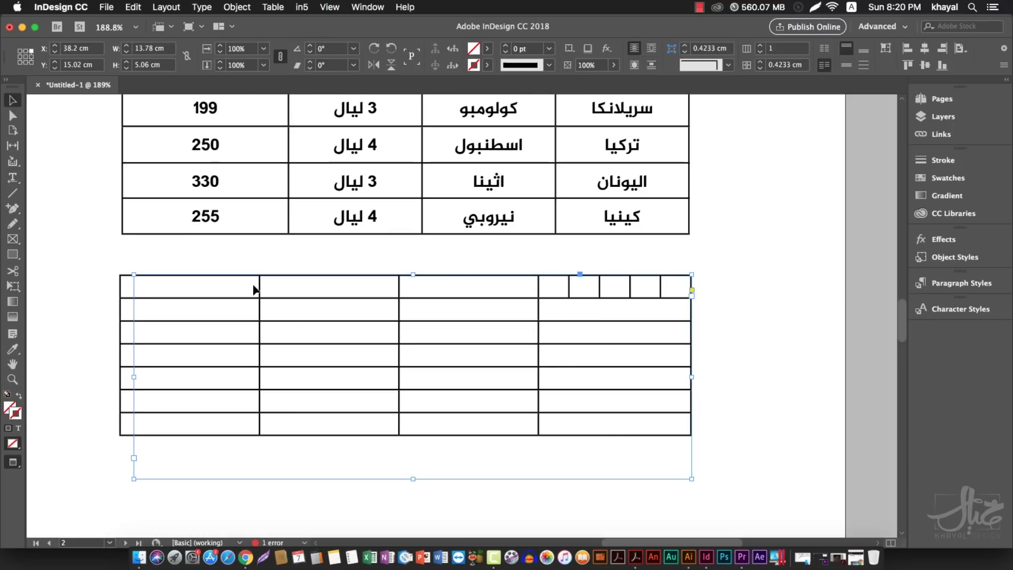
key("Delete")
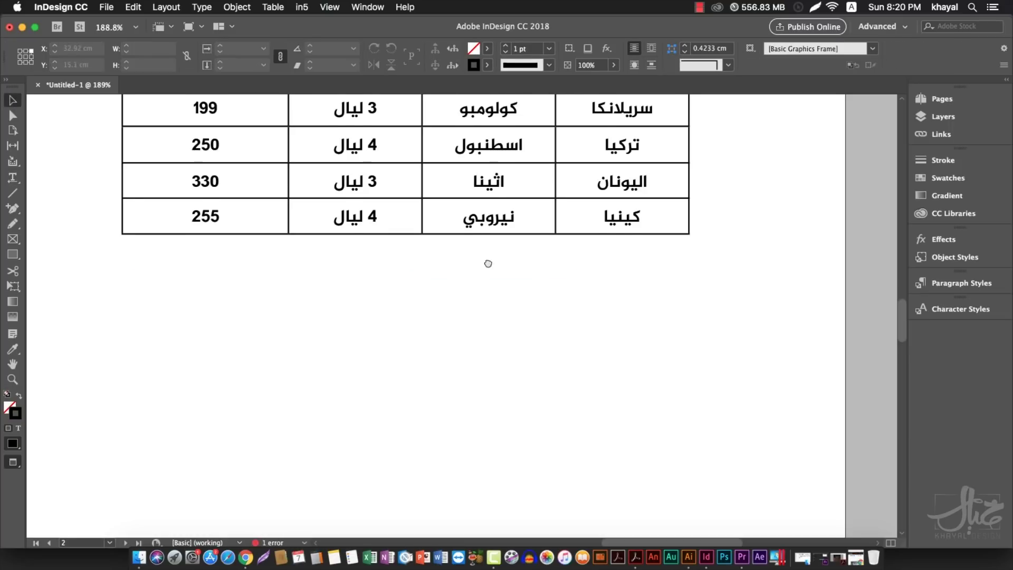
- Place the text cursor in the "الباقة" header cell of the holiday packages table and select the whole cell
left_click_drag(486, 262, 504, 463)
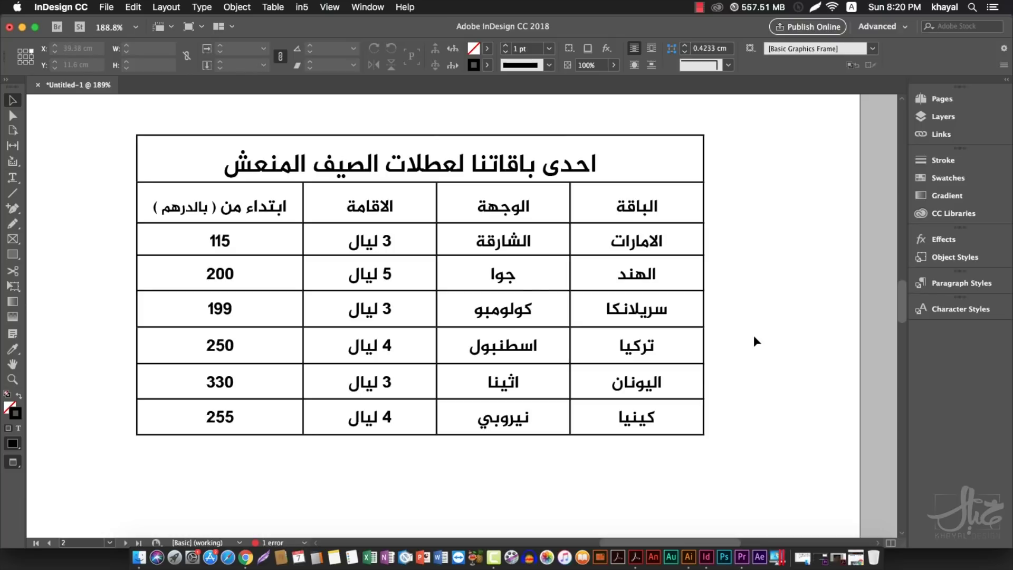
left_click(647, 172)
double_click(651, 208)
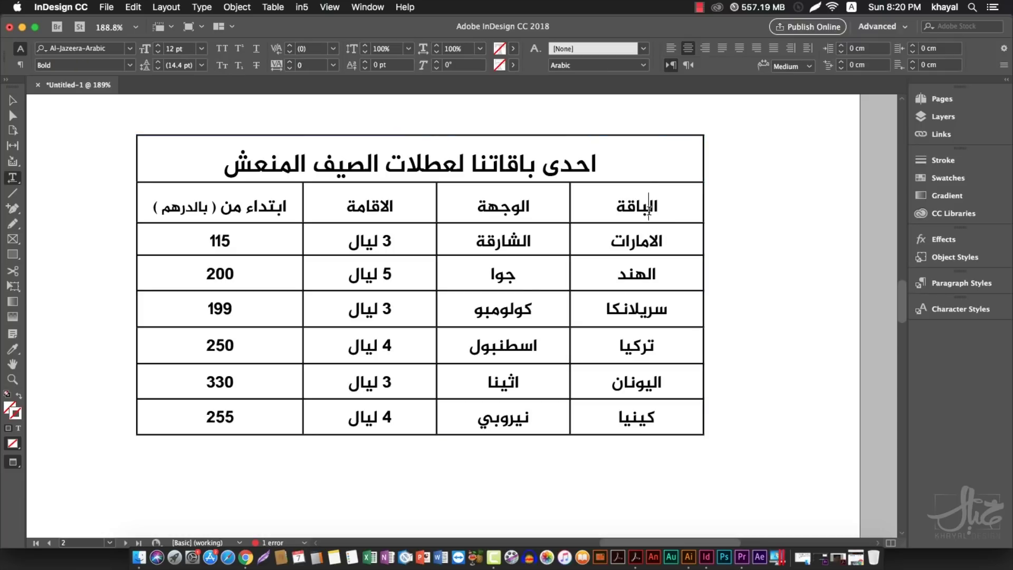
left_click_drag(601, 203, 691, 215)
left_click(589, 191)
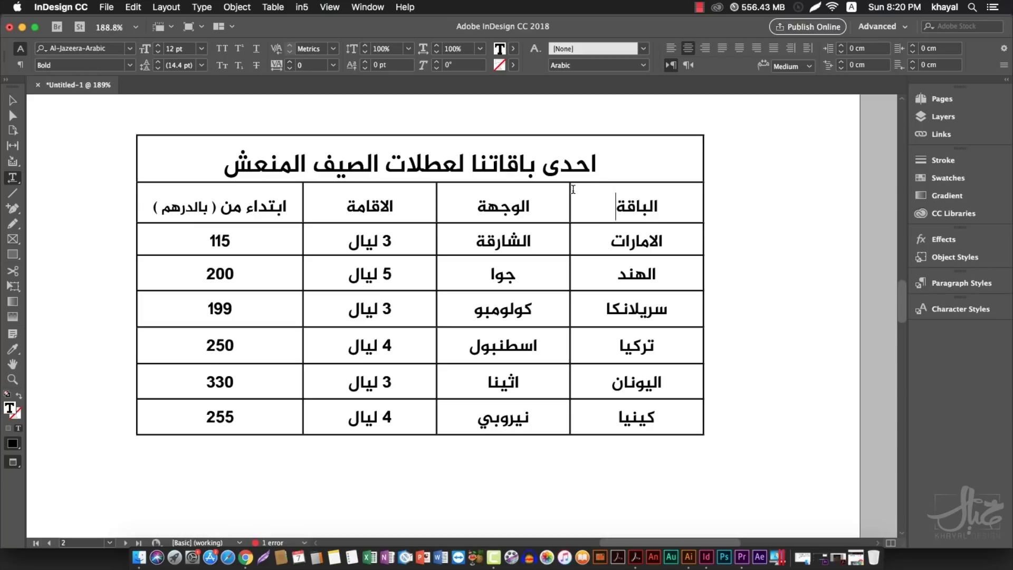
key("Escape")
left_click(661, 199)
key("Escape")
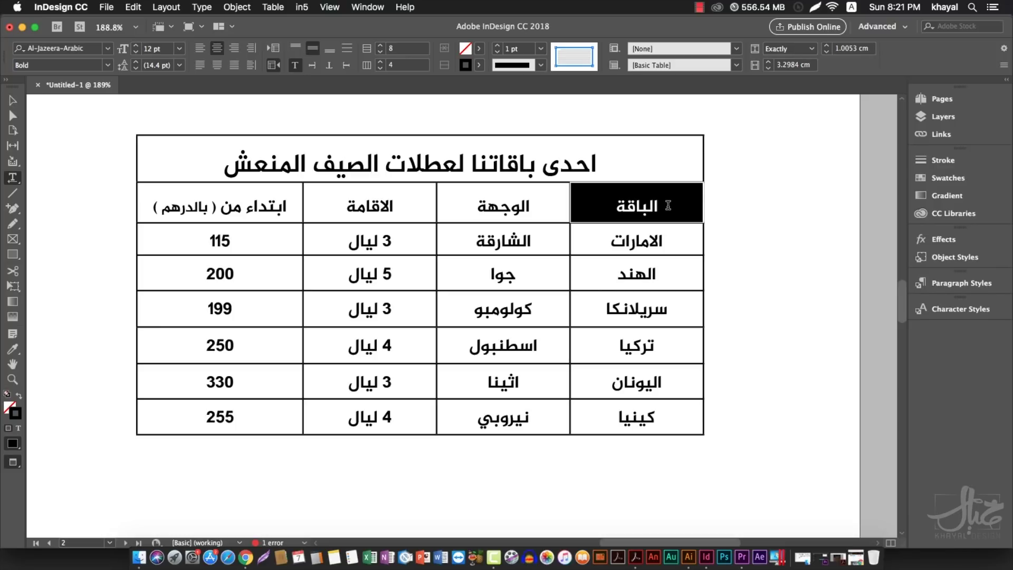
- Place the text cursor in the "الامارات" cell and select the whole cell
left_click(675, 237)
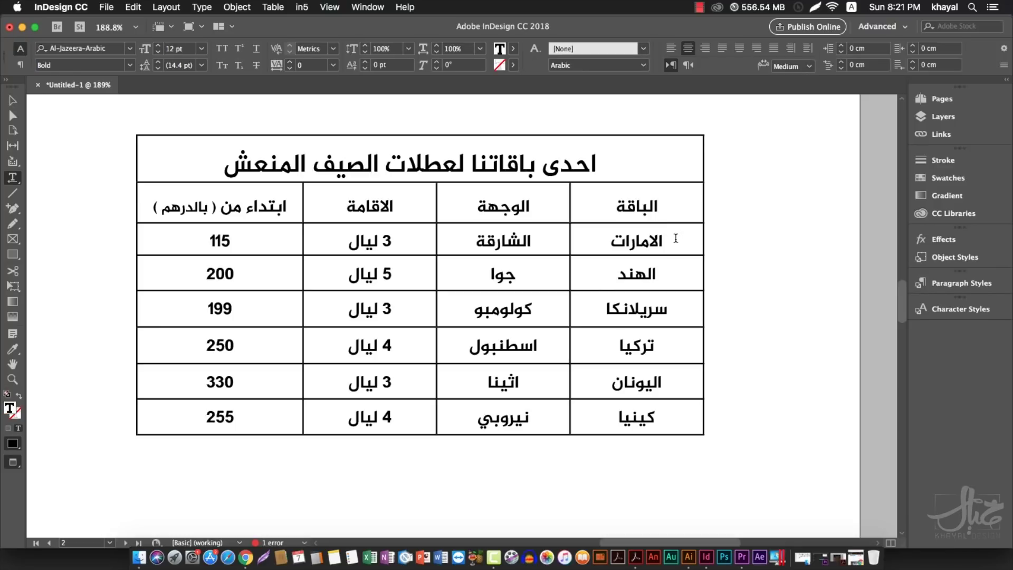
left_click_drag(675, 238, 599, 242)
key("Escape")
left_click(599, 242)
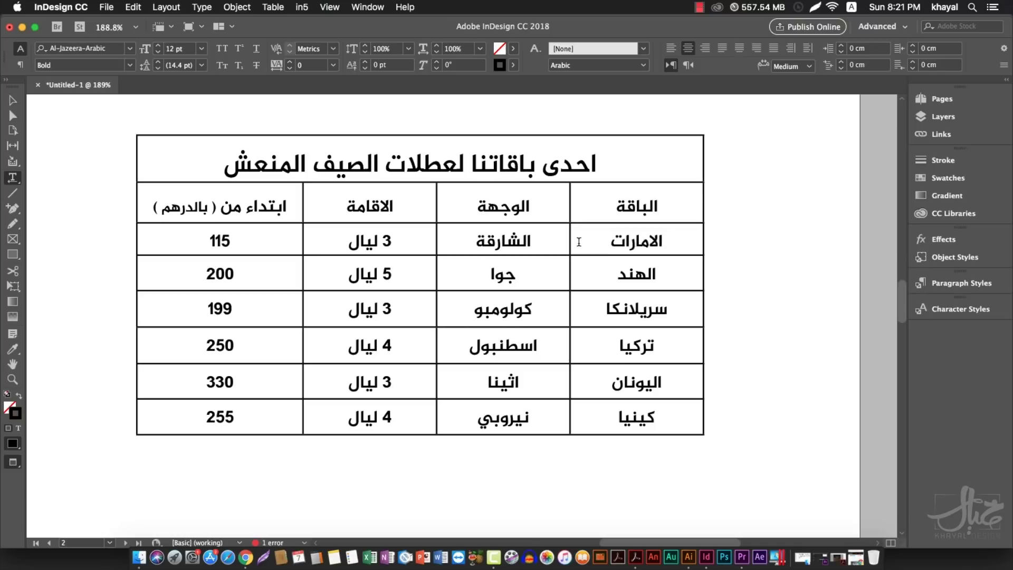
double_click(601, 241)
left_click(606, 242)
key("Escape")
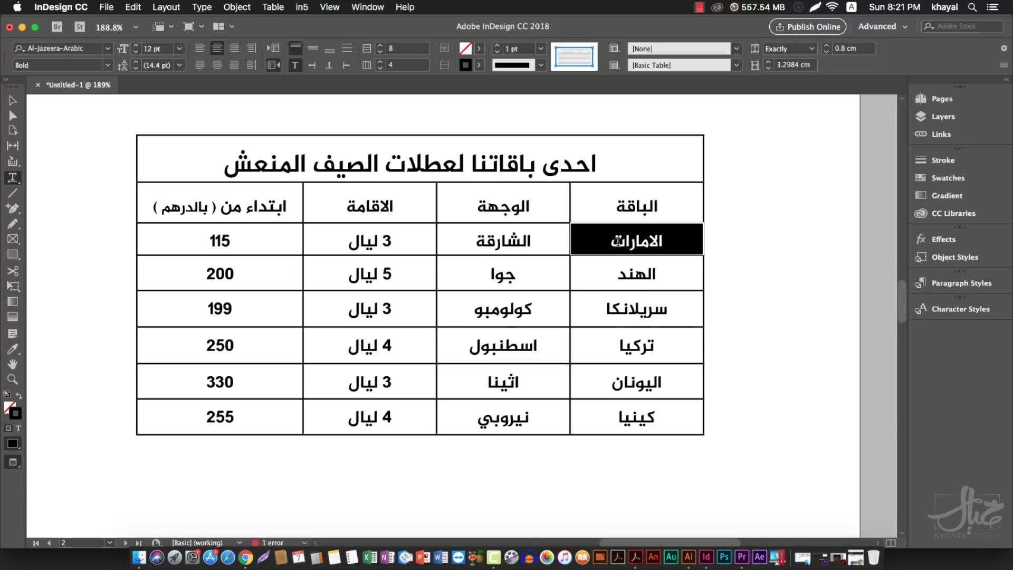
- Select entire table rows one after another, from the "الامارات" row to the "سريلانكا" row, and finish with the title row selected
left_click(631, 240)
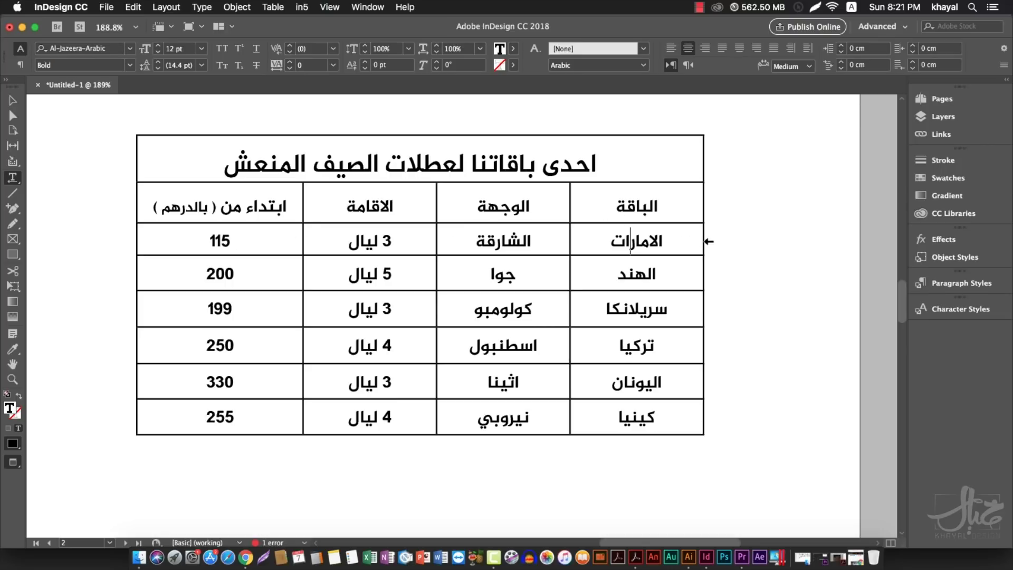
left_click(709, 240)
left_click(706, 269)
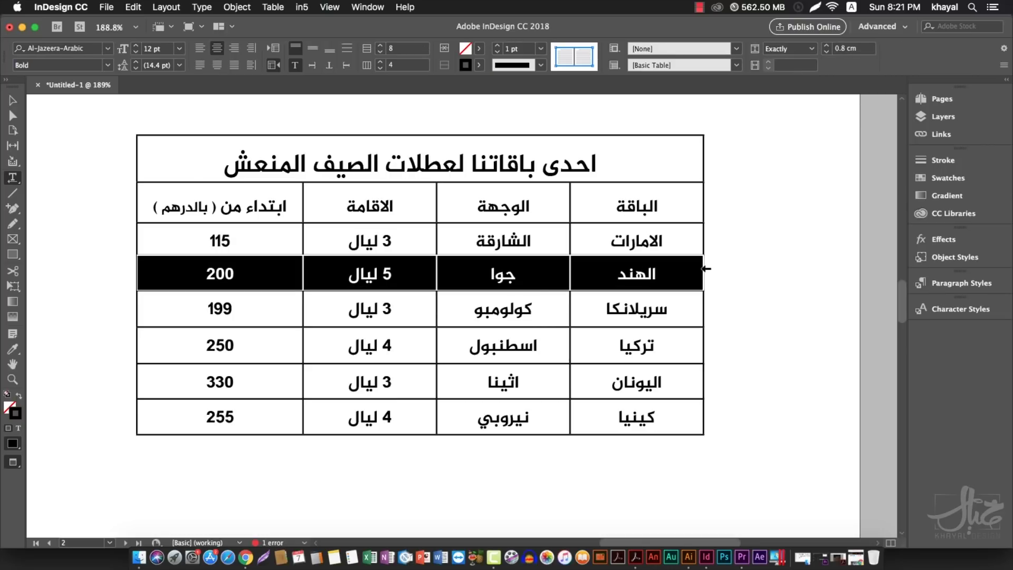
left_click(706, 306)
left_click(191, 144)
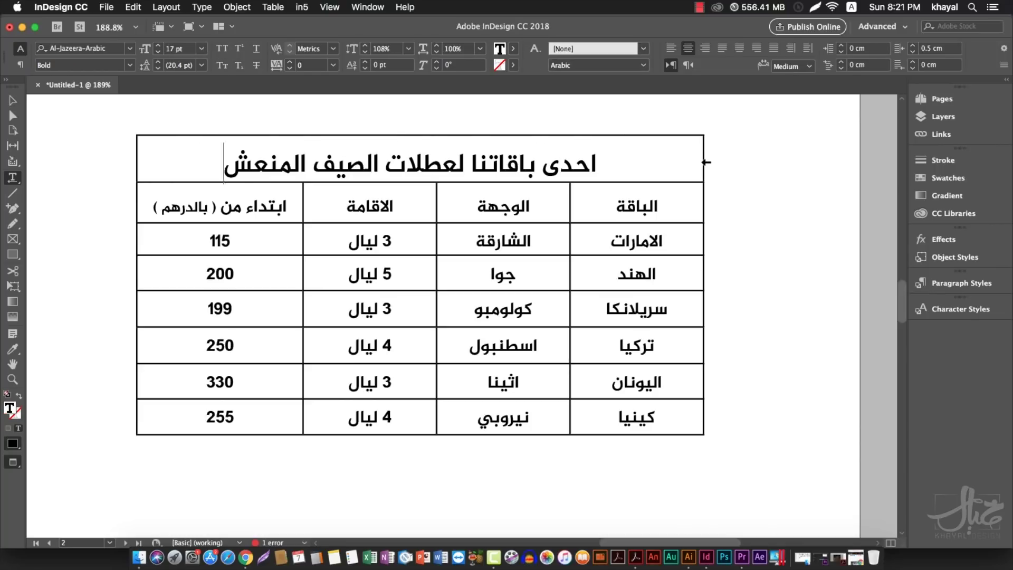
left_click(706, 164)
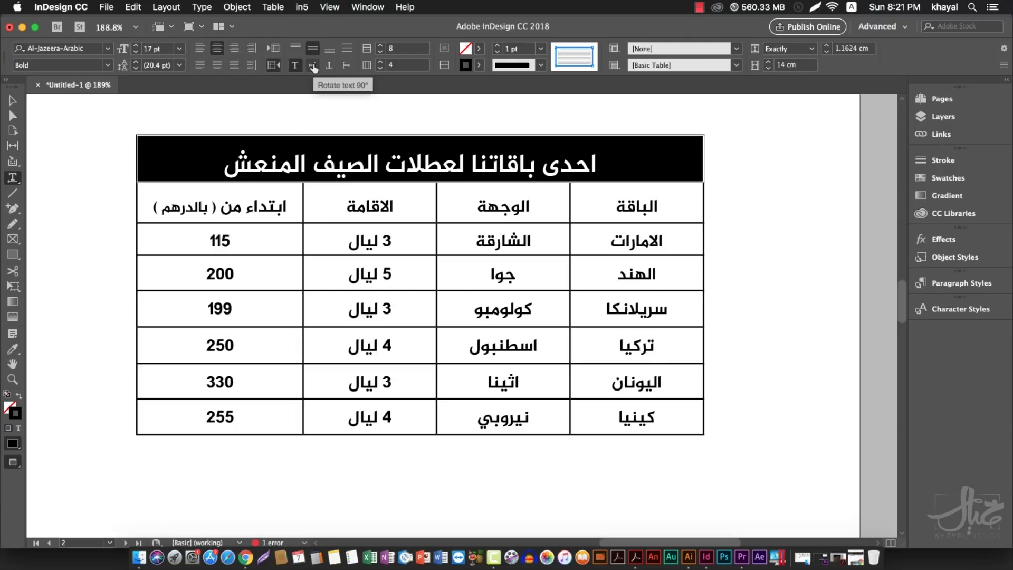
- Add a fifth column to the holiday packages table and remove it again, accepting the deletion
left_click(379, 62)
left_click(380, 67)
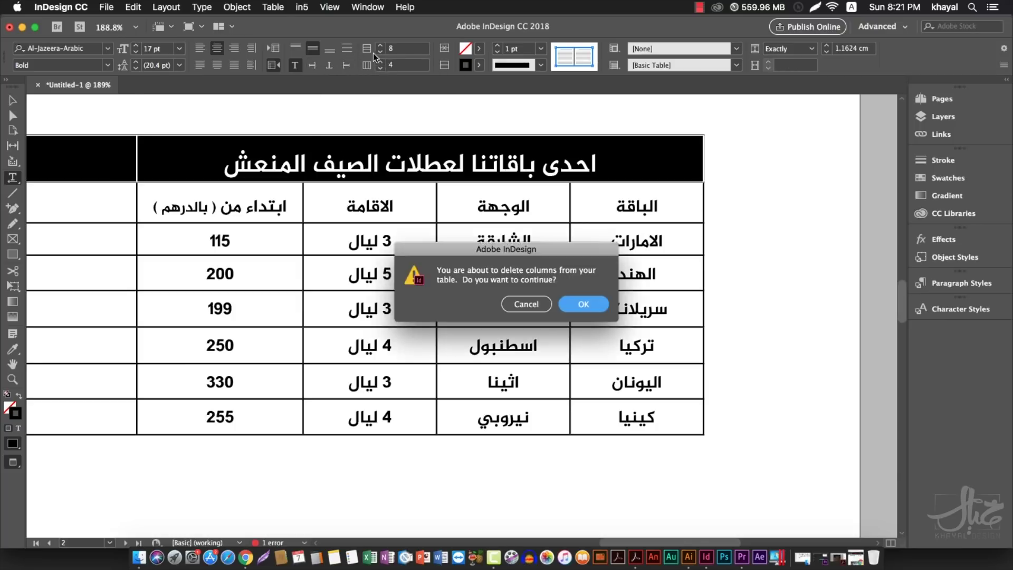
left_click(561, 305)
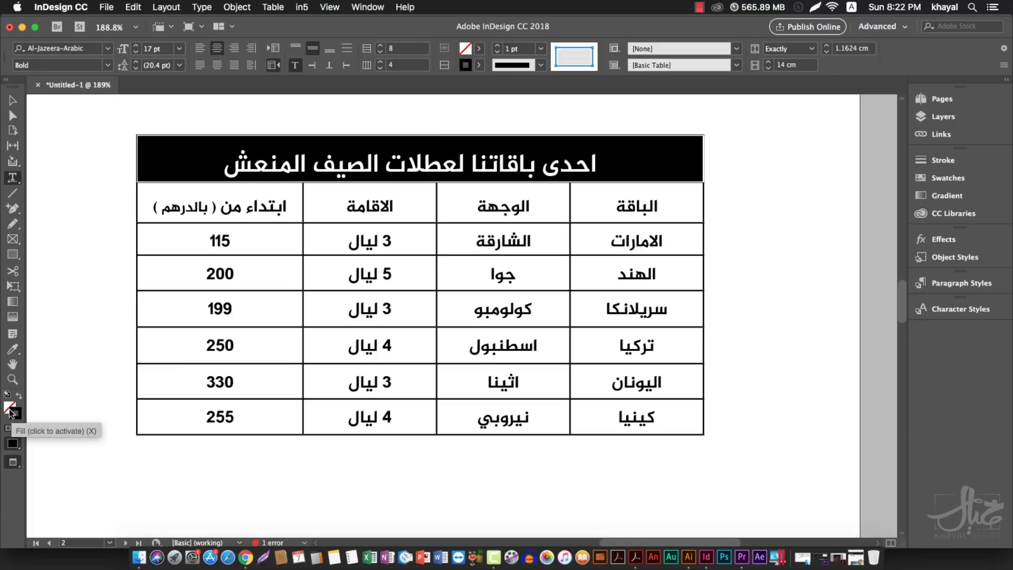
- Display the document's colour swatches and examine the fill colours available for the title row
left_click(930, 182)
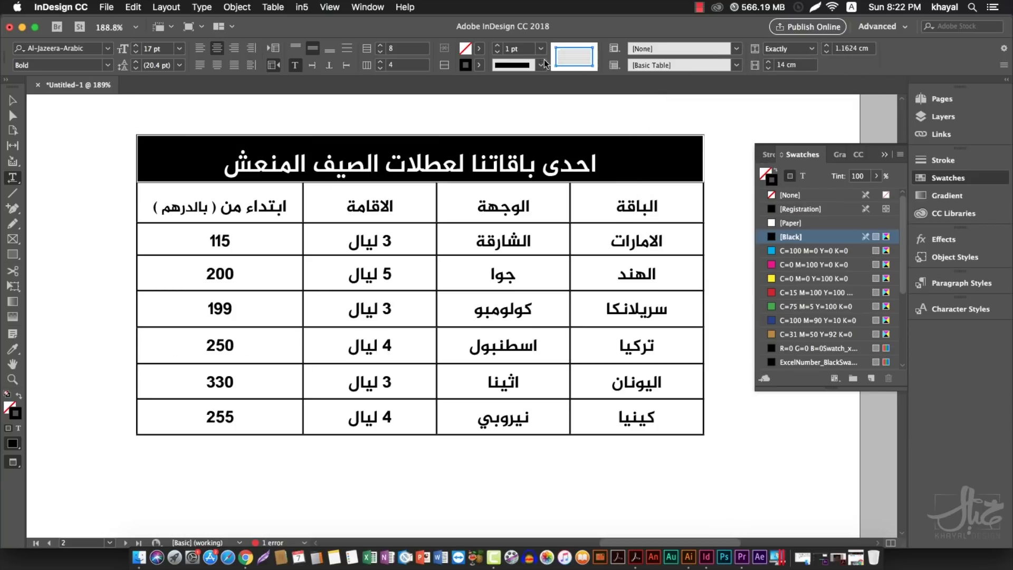
left_click(478, 52)
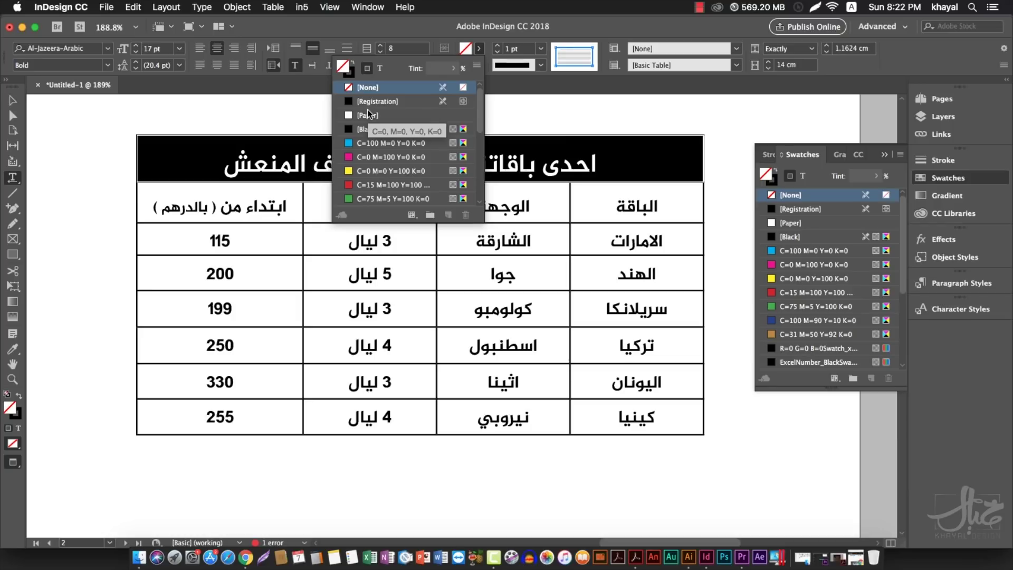
left_click(423, 23)
- Select the holiday packages table frame and move it from the blank spread onto the airarabia.com poster on page 1
left_click(13, 101)
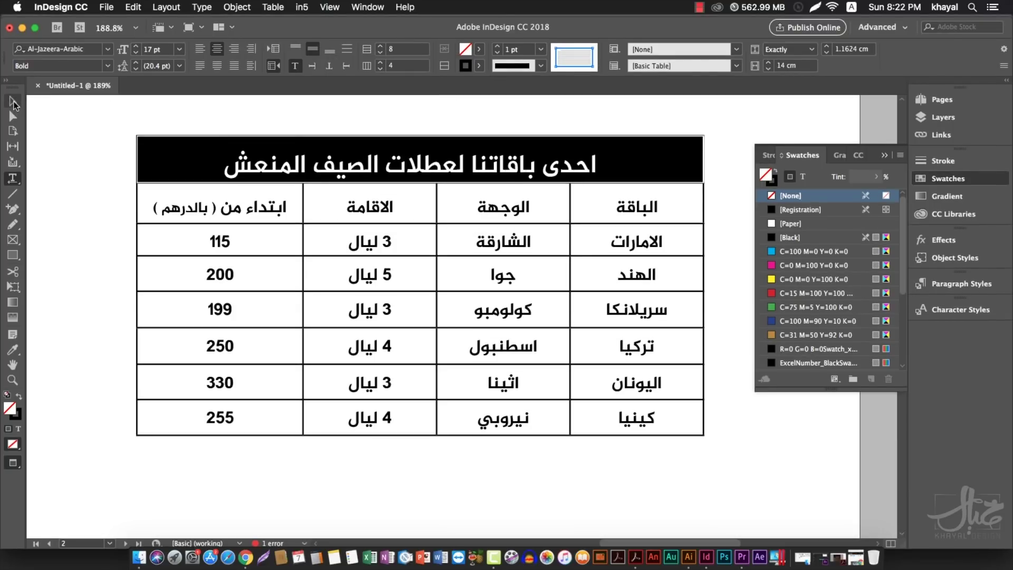
left_click(175, 166)
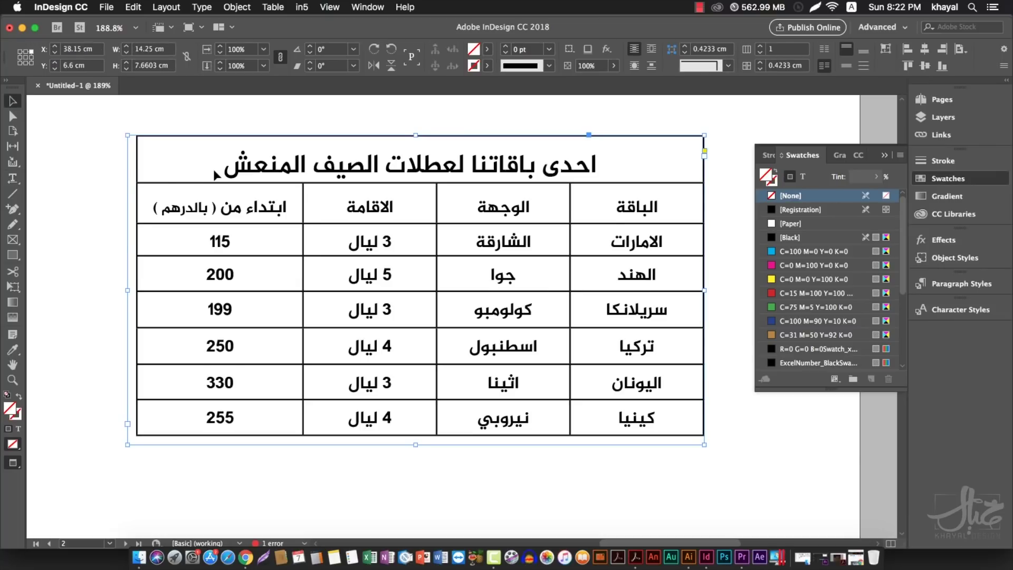
key("super+minus")
key("super+minus")
key("super+minus")
key("super+minus")
key("super+minus")
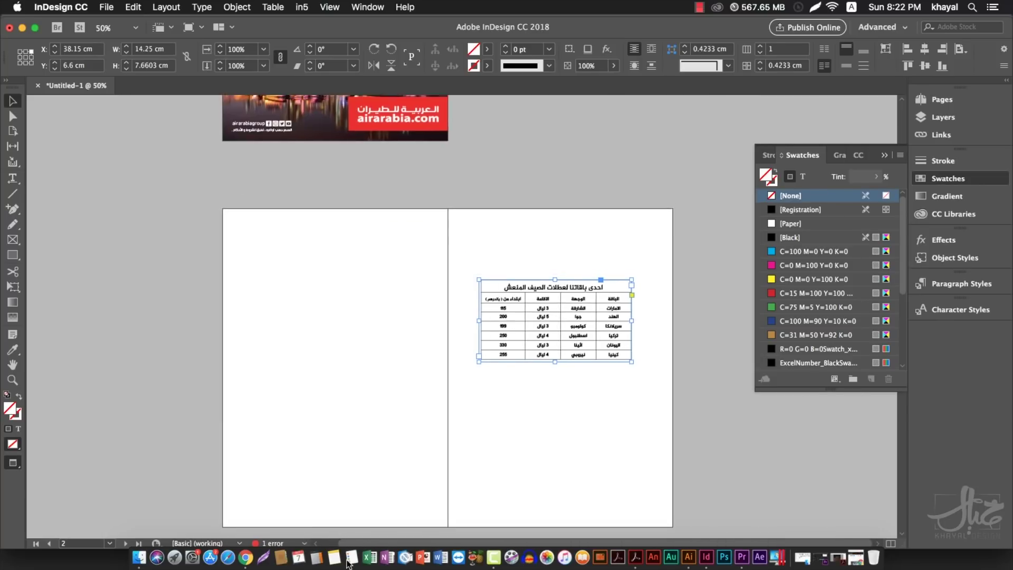
scroll(479, 204, "up", 10)
scroll(478, 204, "down", 7)
scroll(518, 160, "up", 8)
left_click_drag(537, 393, 333, 261)
- Fine-tune the table frame's position between the poster's 155 headline and the icon row, at X 17.35 cm and Y 7 cm
key("z")
left_click_drag(211, 145, 507, 393)
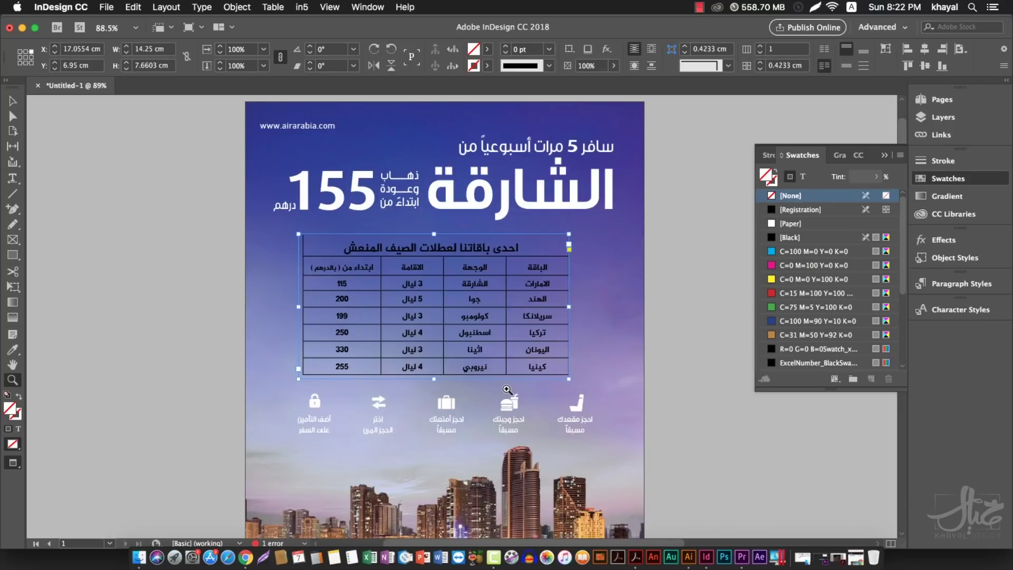
key("v")
left_click_drag(483, 288, 488, 283)
key("z")
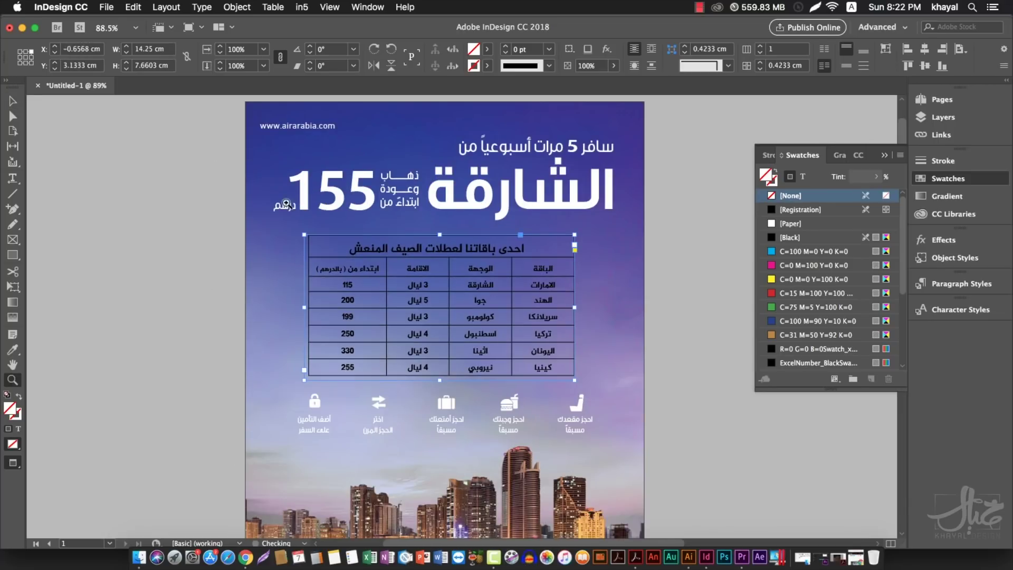
left_click_drag(231, 160, 704, 457)
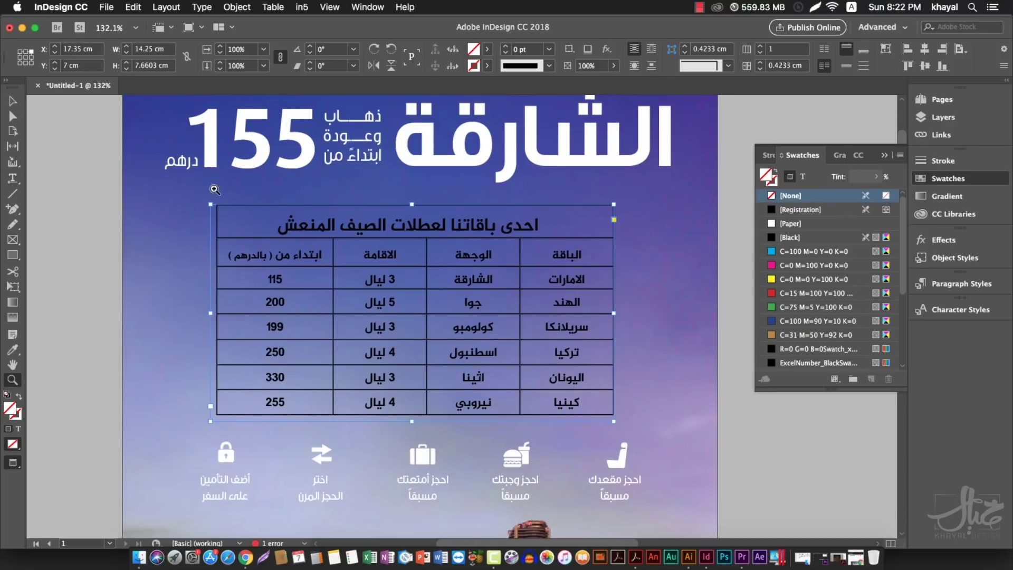
- Select the table's title row and fill it with the cyan C=100 M=0 Y=0 K=0 swatch
left_click_drag(120, 150, 784, 468)
key("v")
triple_click(493, 207)
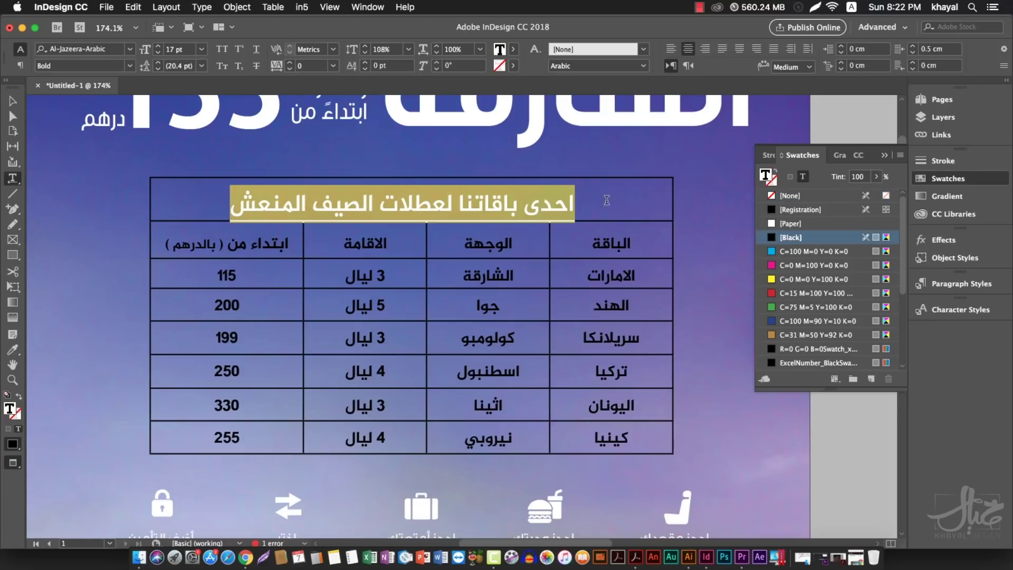
left_click(677, 201)
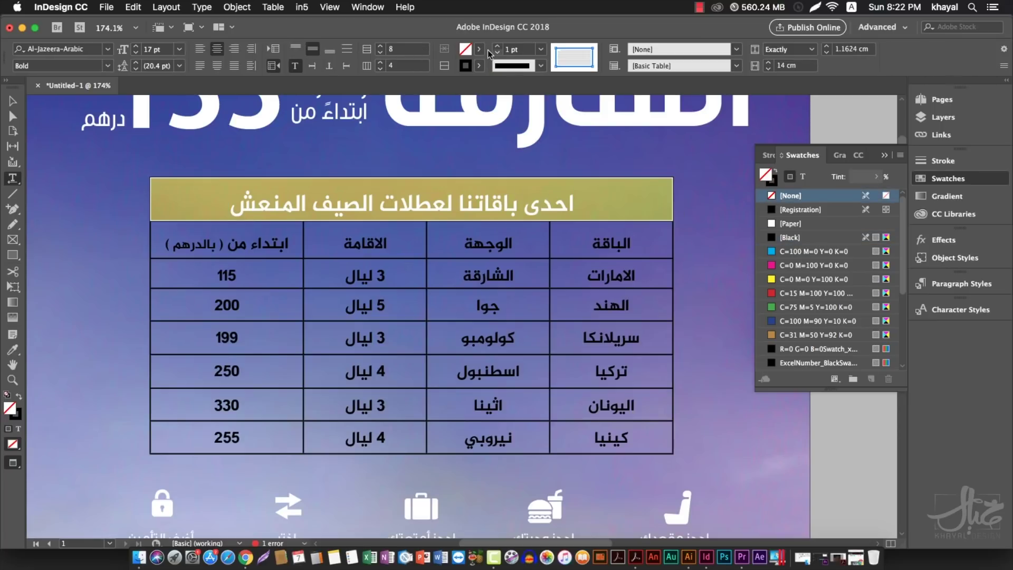
left_click(482, 49)
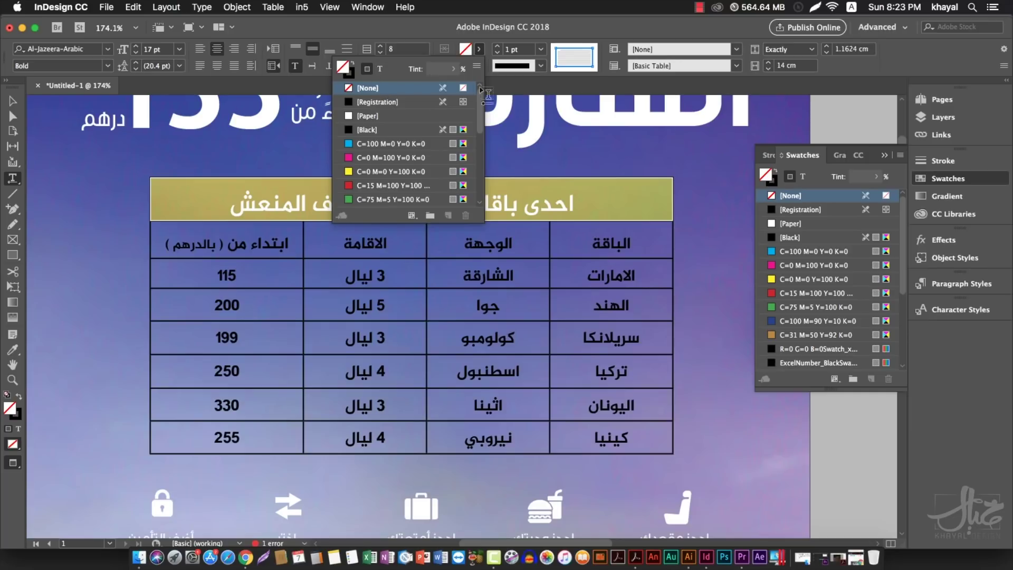
key("Escape")
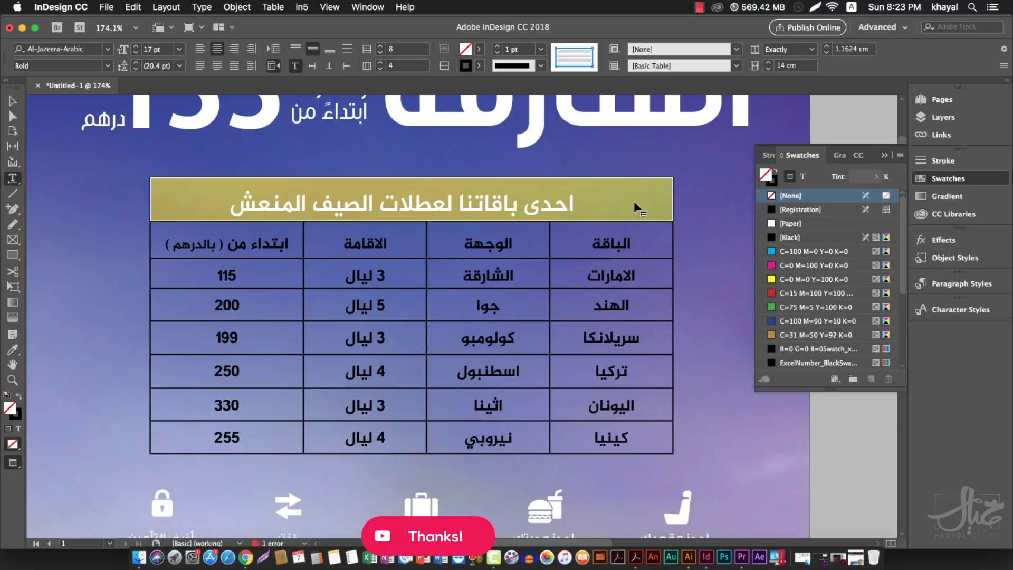
left_click(771, 251)
scroll(812, 238, "down", 3)
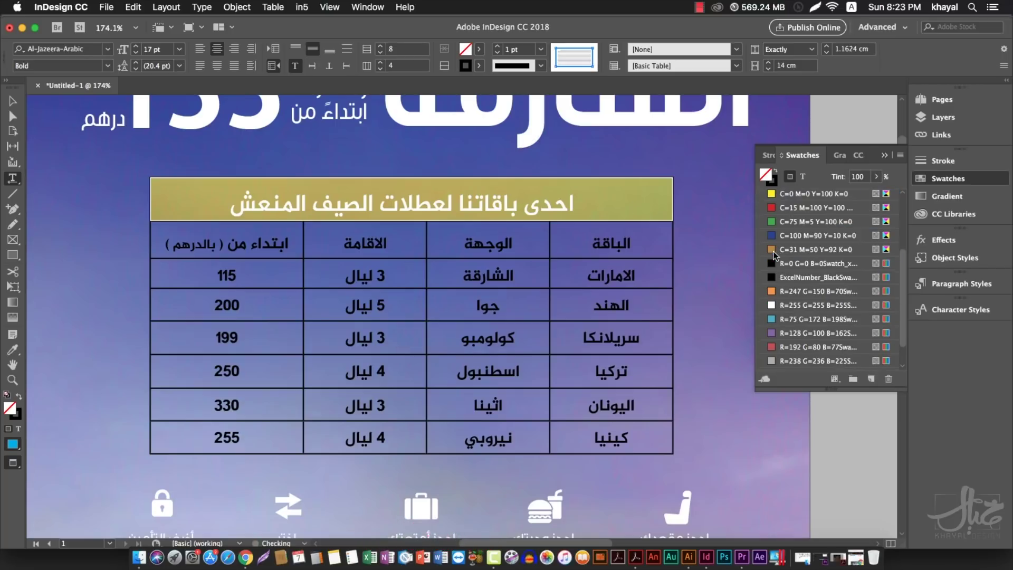
left_click(623, 219)
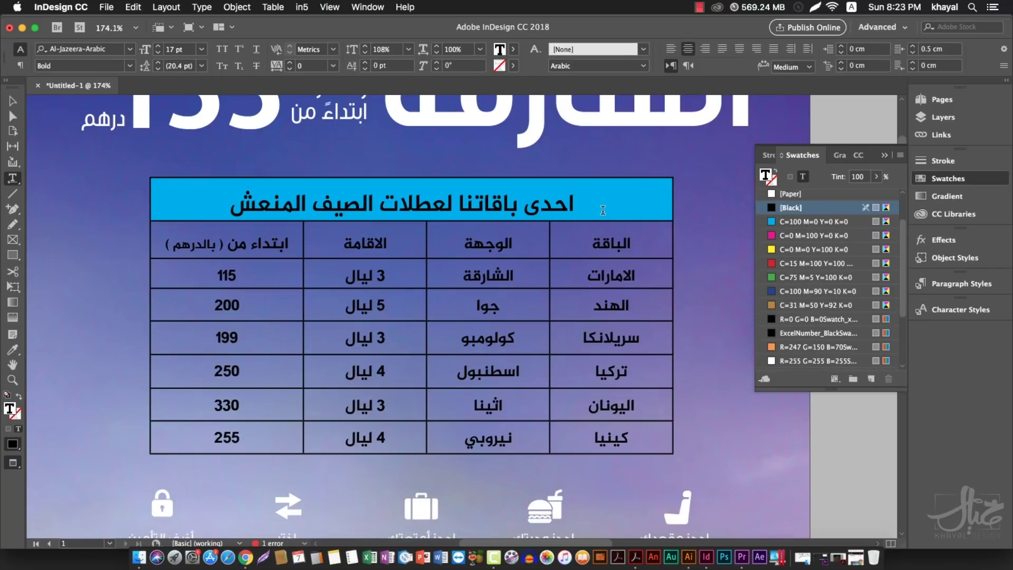
- Switch the title row's colour target from container to text and colour its text C=0 M=0 Y=100 K=0
left_click_drag(225, 195, 628, 195)
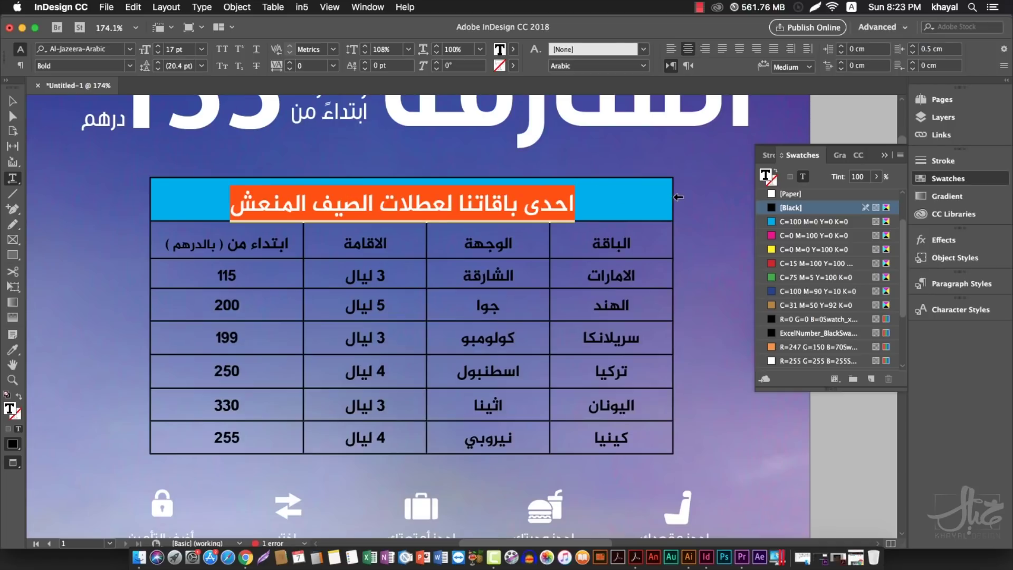
left_click(679, 197)
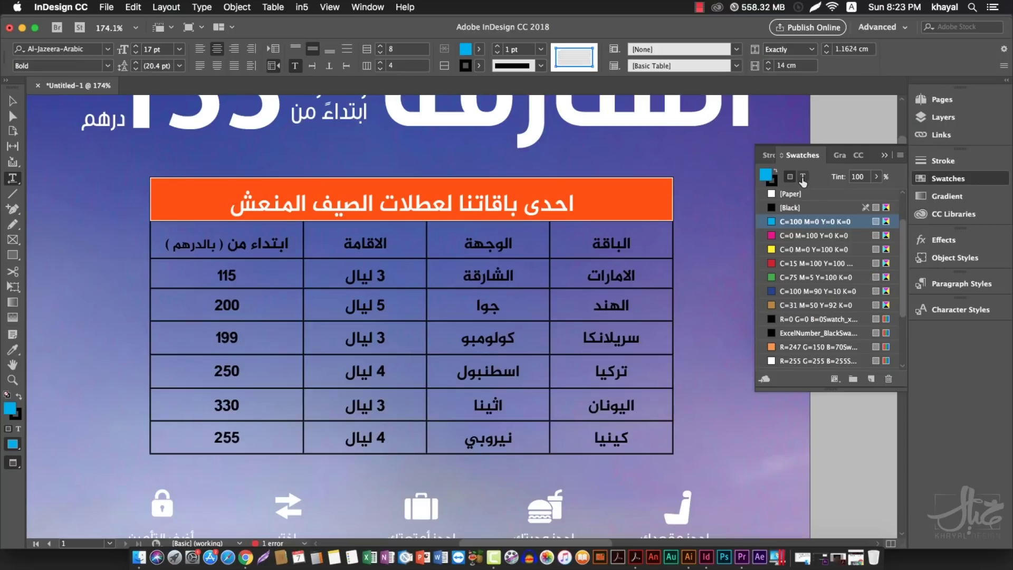
left_click(804, 178)
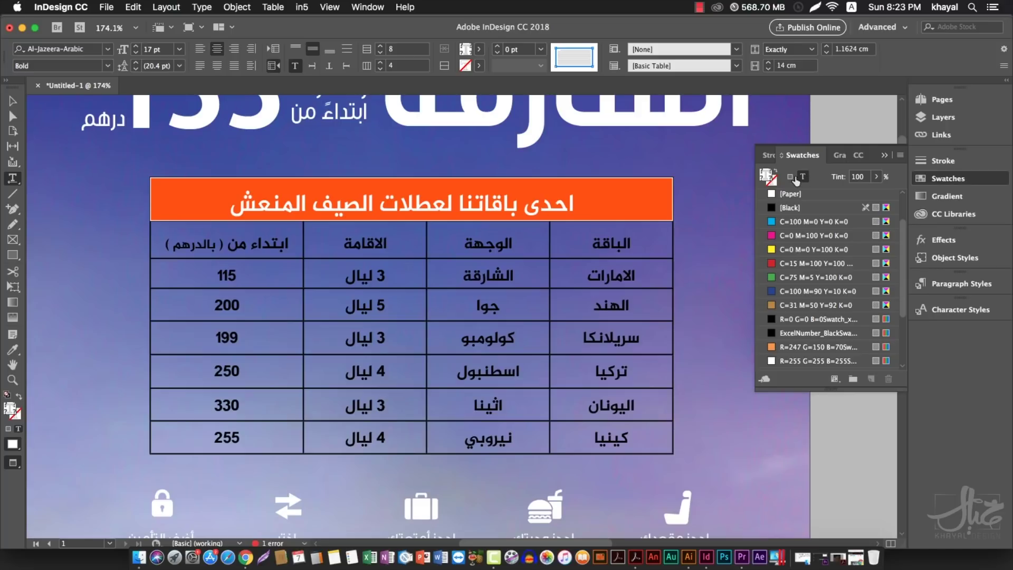
left_click(791, 177)
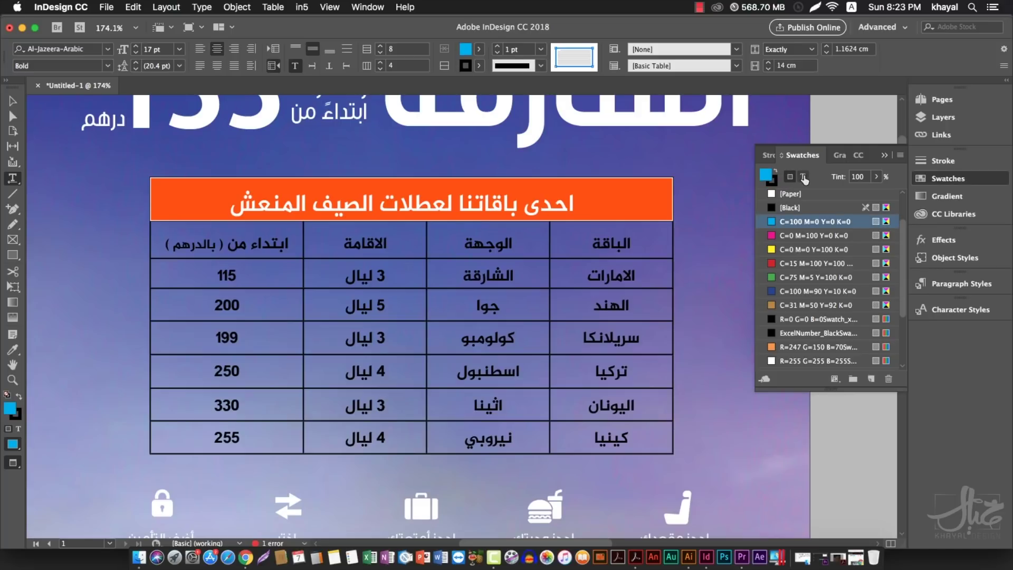
left_click(804, 179)
left_click(790, 178)
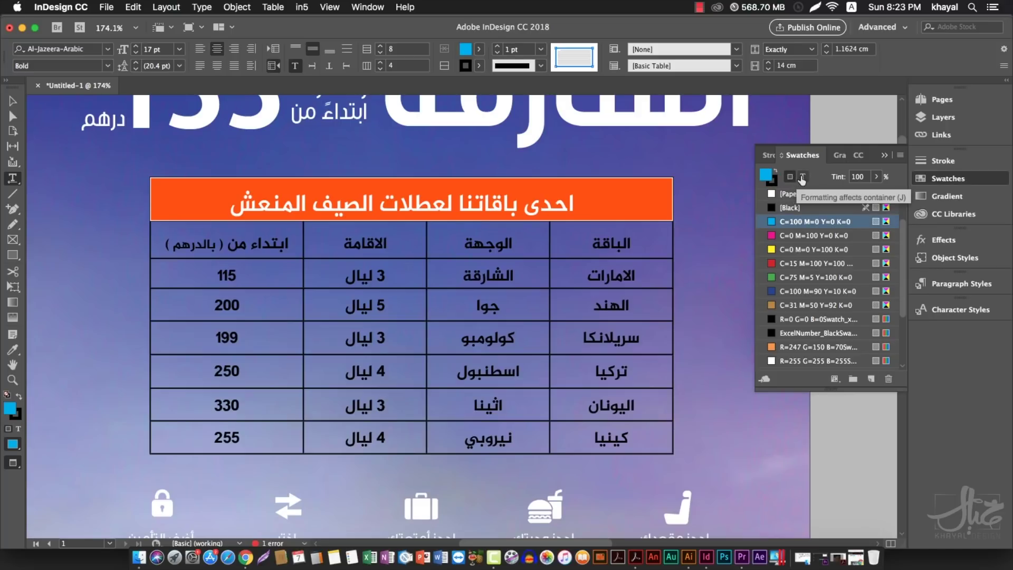
left_click(802, 178)
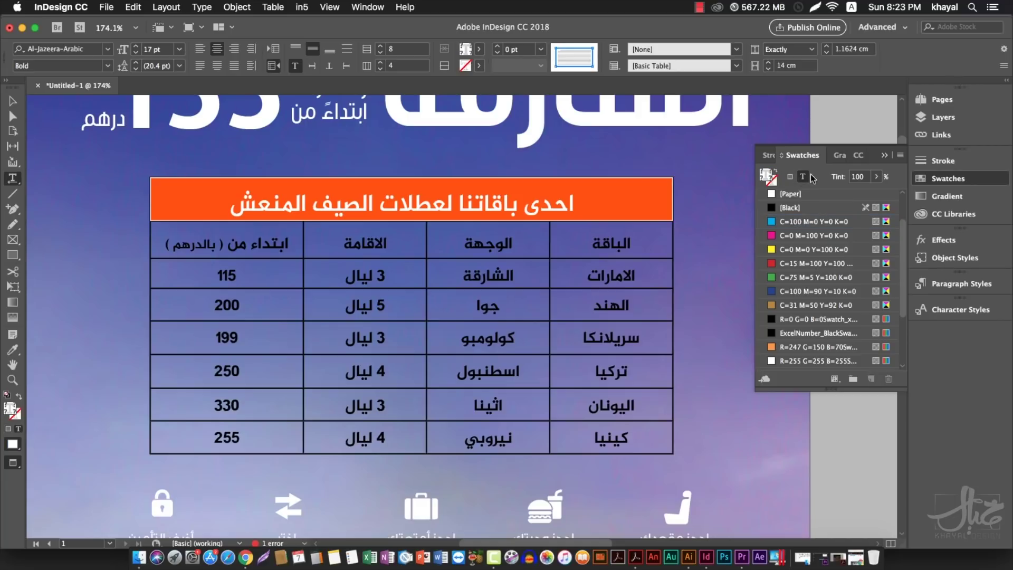
left_click(771, 250)
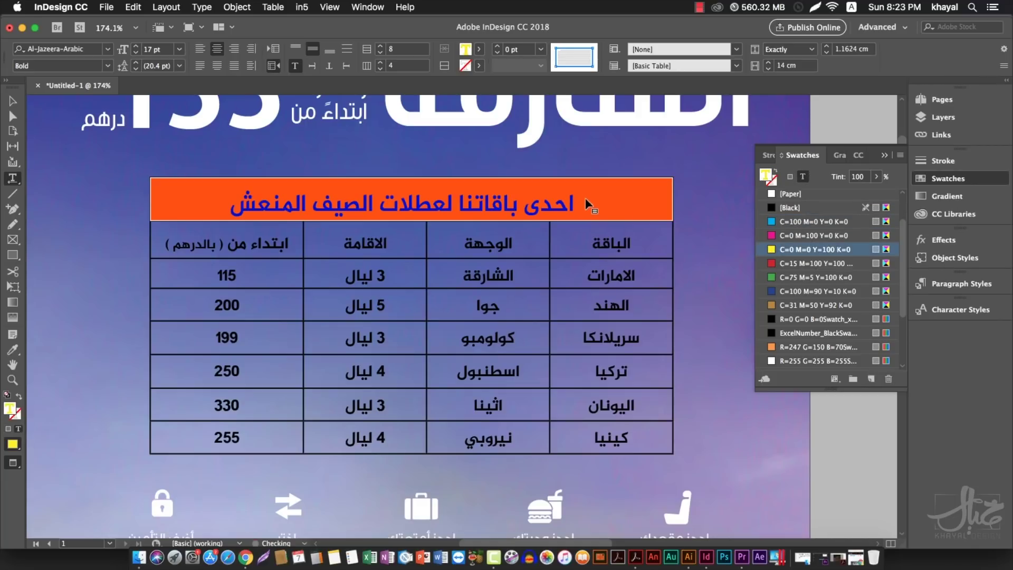
left_click(599, 210)
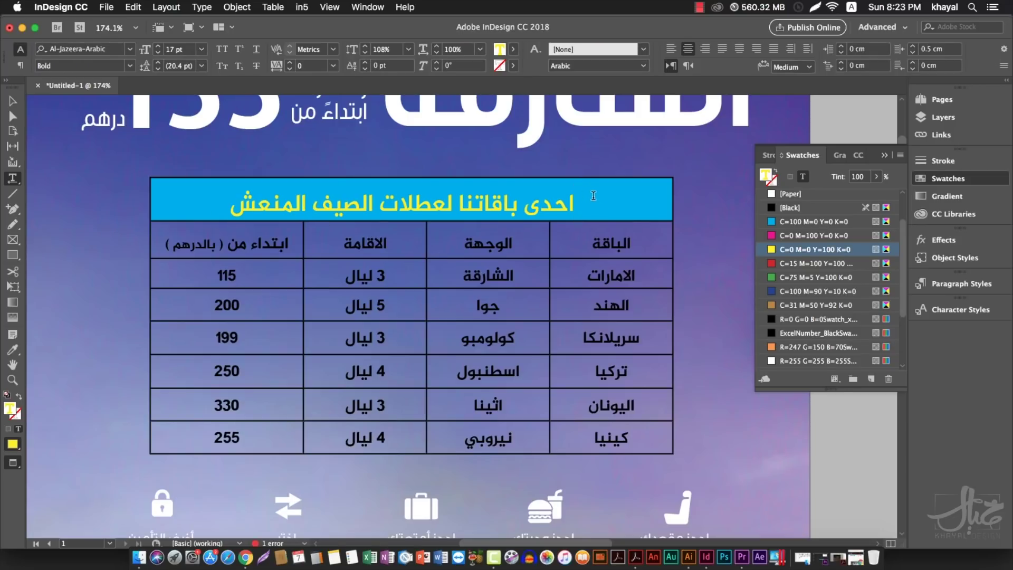
- Set the title row's cell stroke to the green C=75 M=5 Y=100 K=0 swatch
left_click_drag(594, 195, 677, 202)
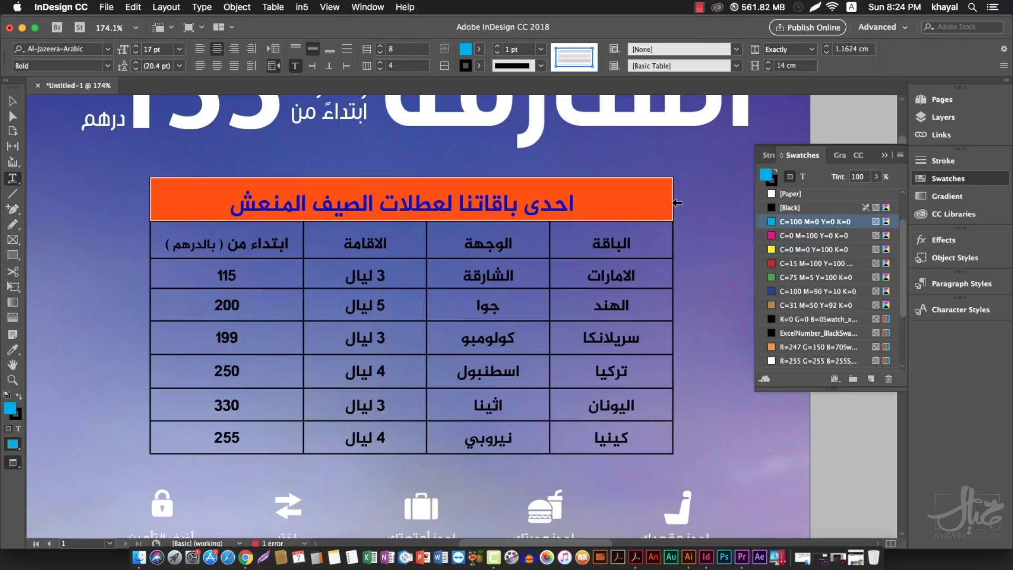
left_click(772, 182)
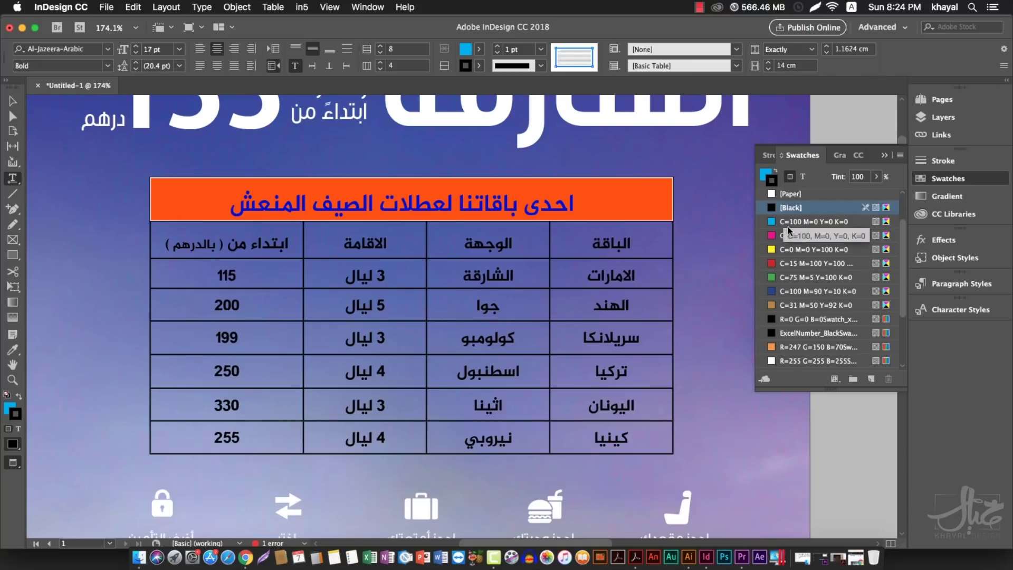
left_click(773, 278)
left_click(654, 206)
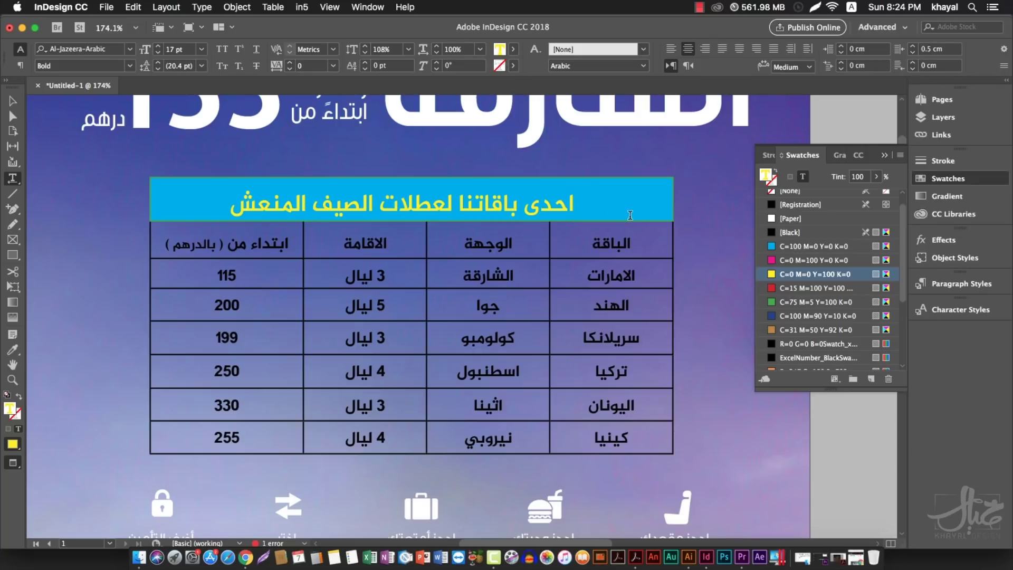
left_click_drag(582, 209, 407, 209)
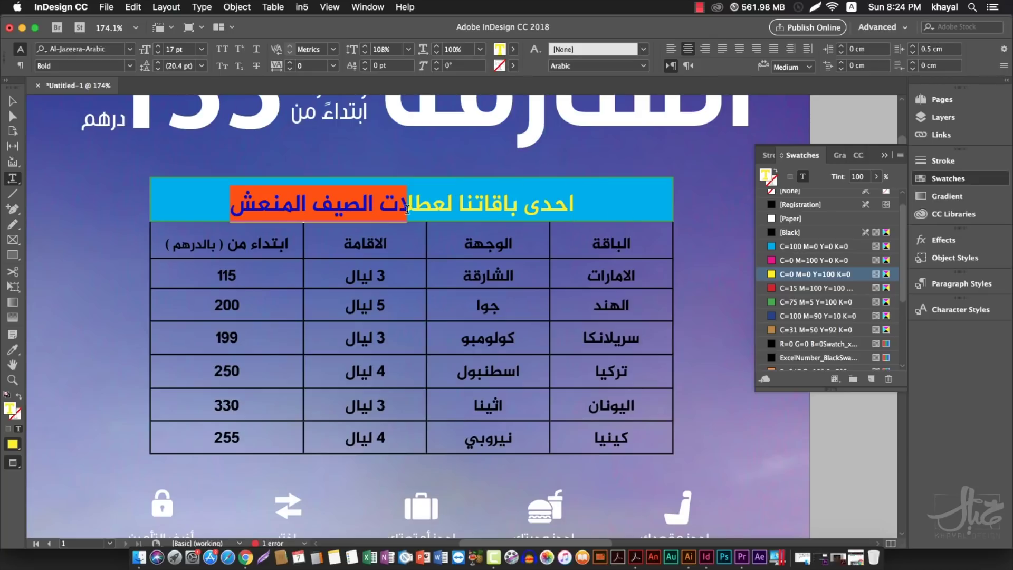
left_click(658, 190)
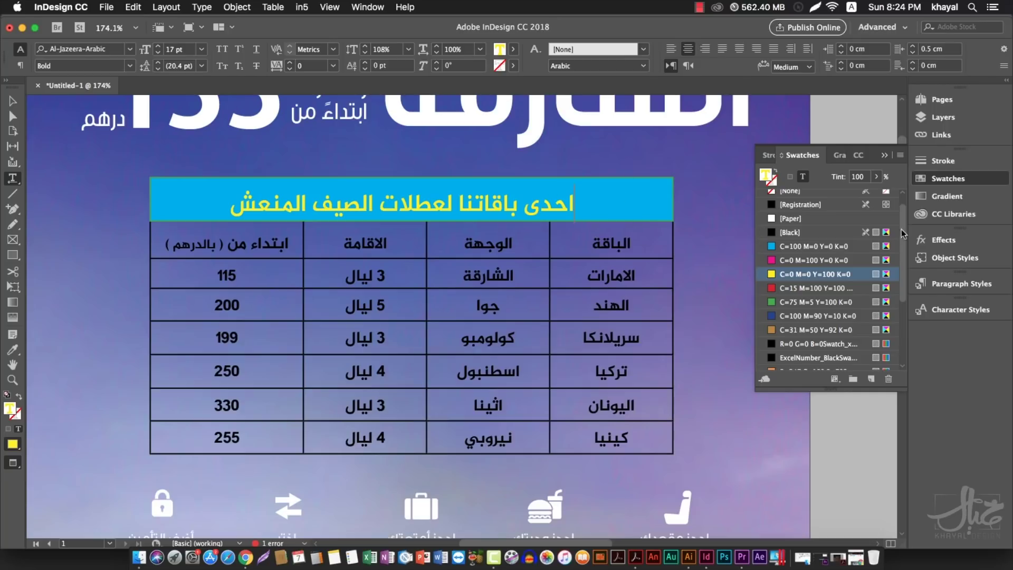
left_click_drag(904, 253, 911, 324)
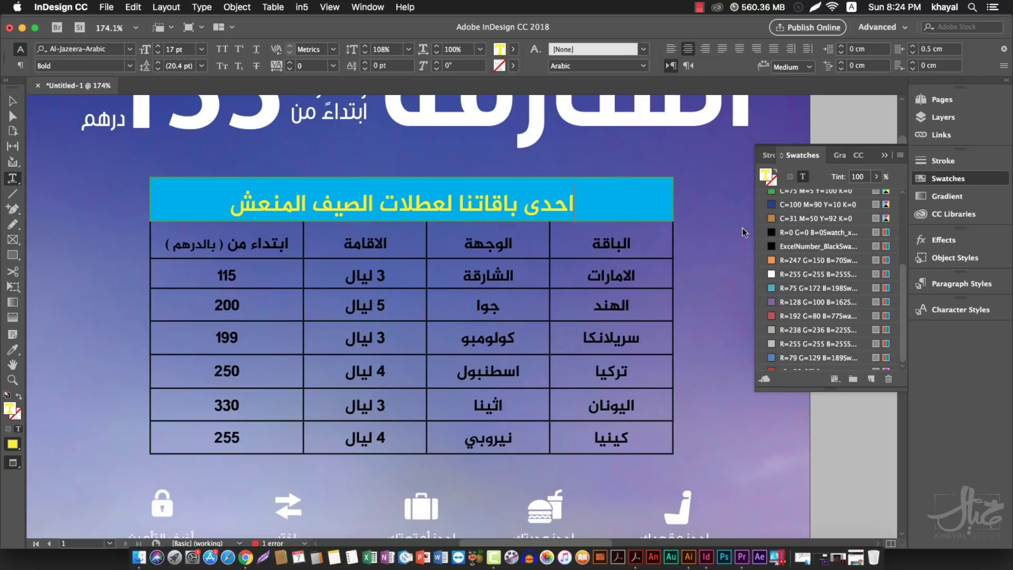
left_click_drag(903, 308, 903, 235)
left_click(12, 101)
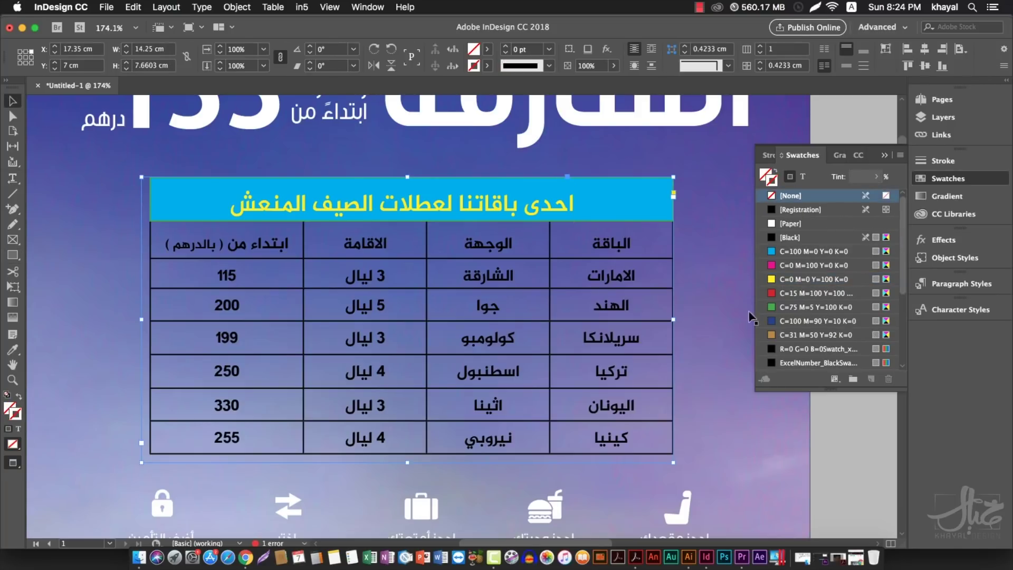
double_click(786, 335)
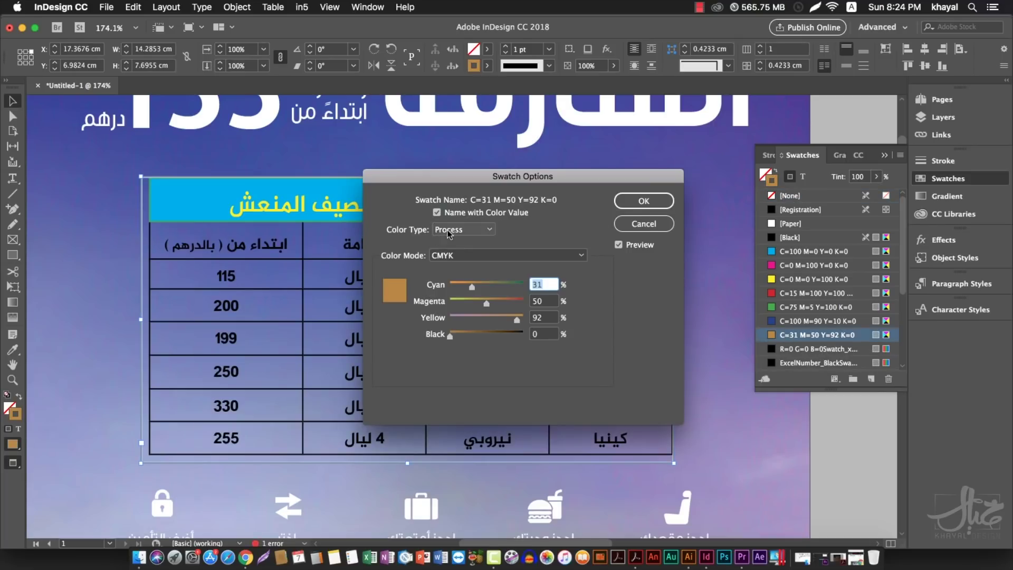
left_click(645, 224)
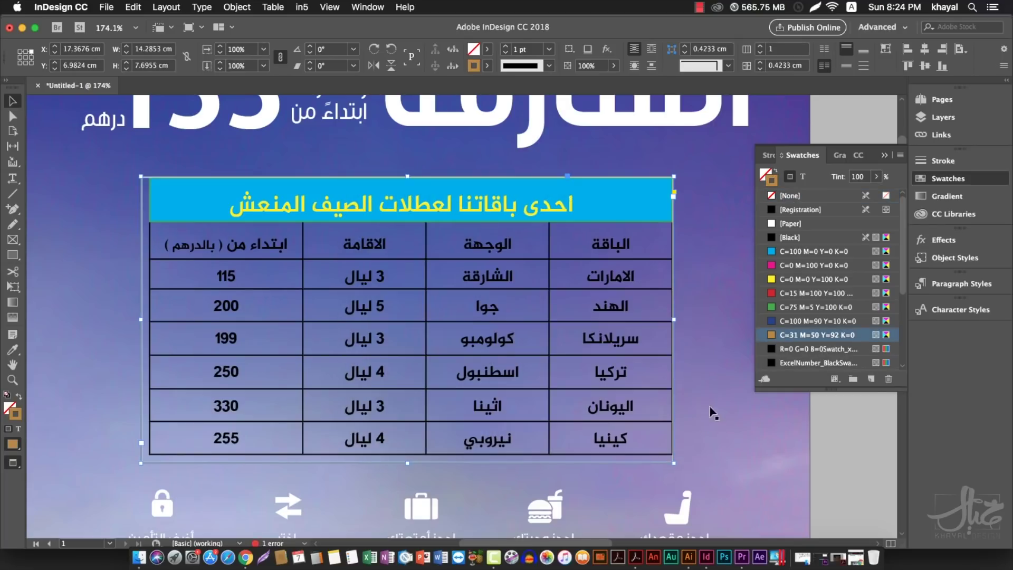
left_click(840, 444)
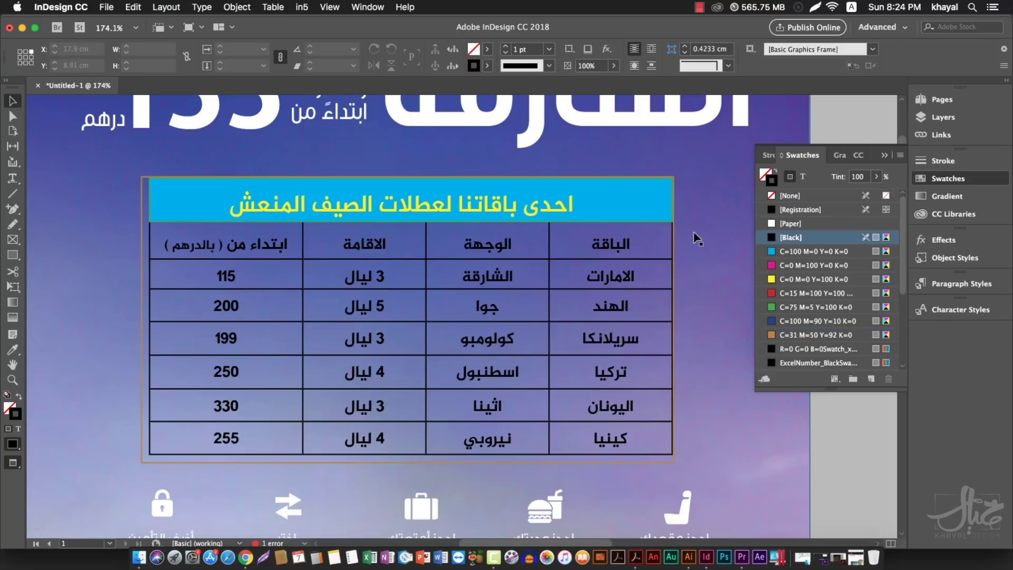
left_click(214, 465)
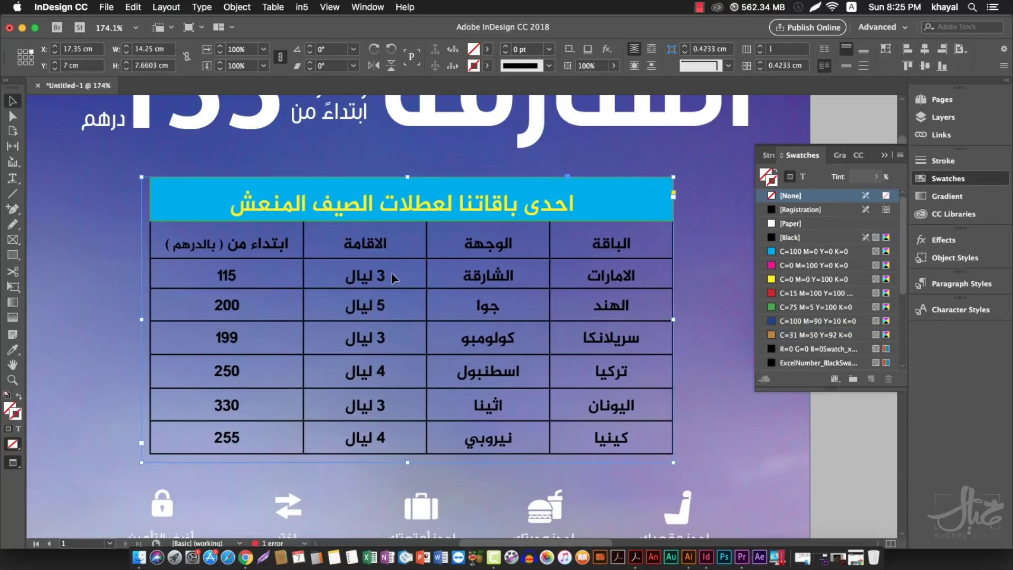
- With nothing selected, duplicate the C=31 M=50 Y=92 K=0 swatch and set the copy to cyan 38, magenta 100, yellow 92 and black 0
left_click(840, 436)
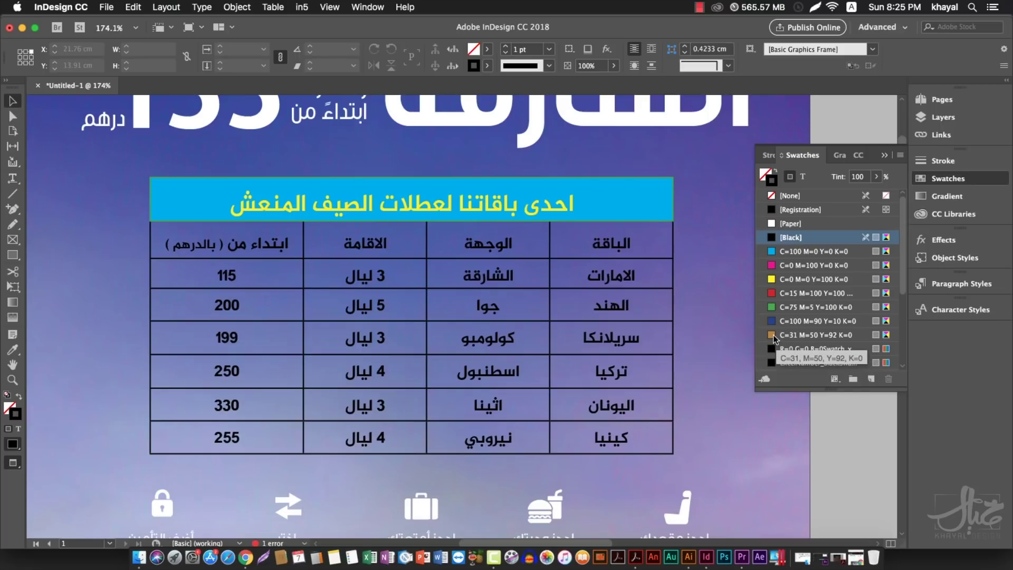
left_click(789, 337)
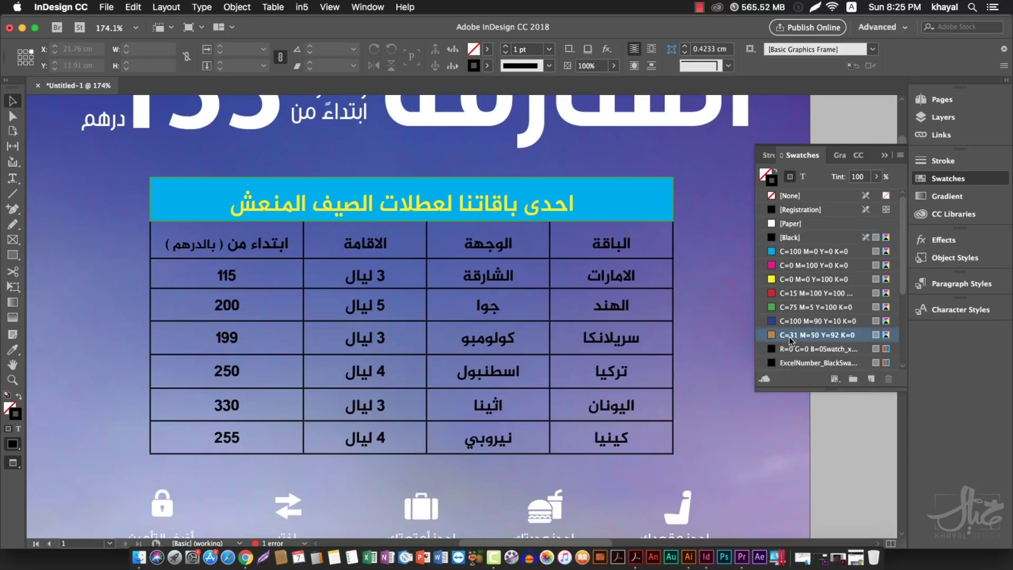
left_click(870, 380)
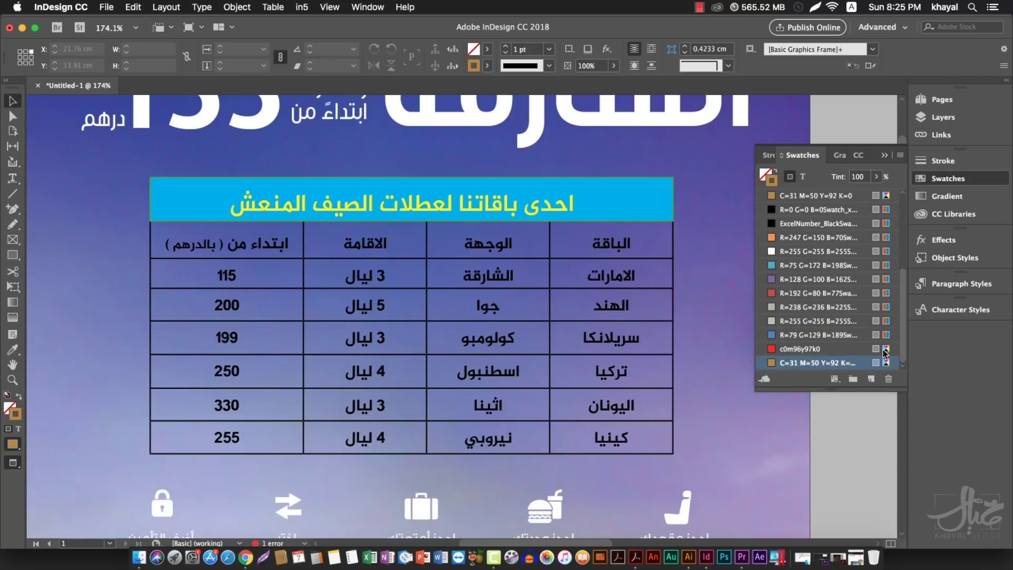
double_click(816, 363)
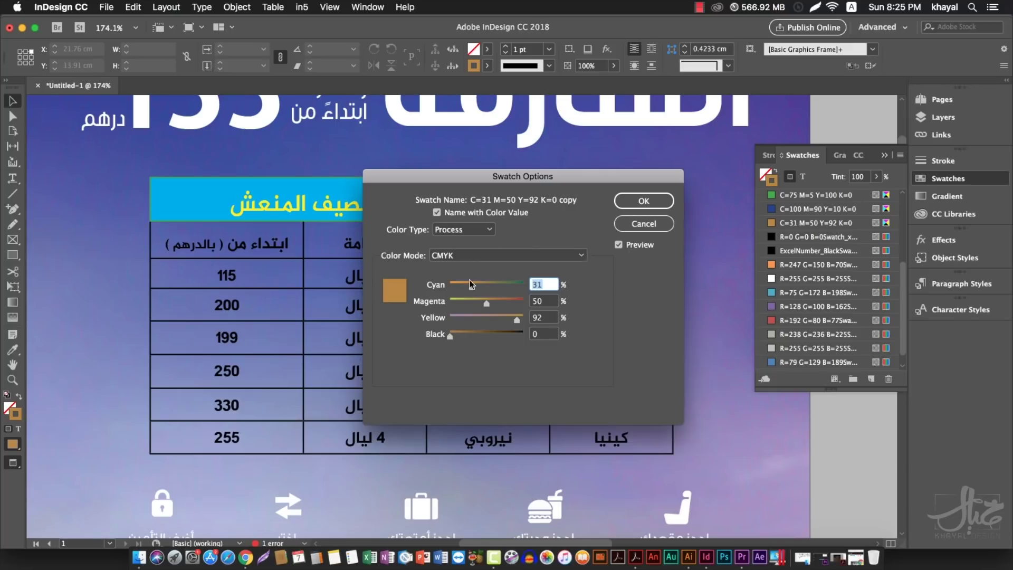
mouse_move(472, 287)
left_mouse_down()
mouse_move(512, 286)
mouse_move(500, 303)
mouse_move(525, 303)
mouse_move(477, 287)
left_mouse_up()
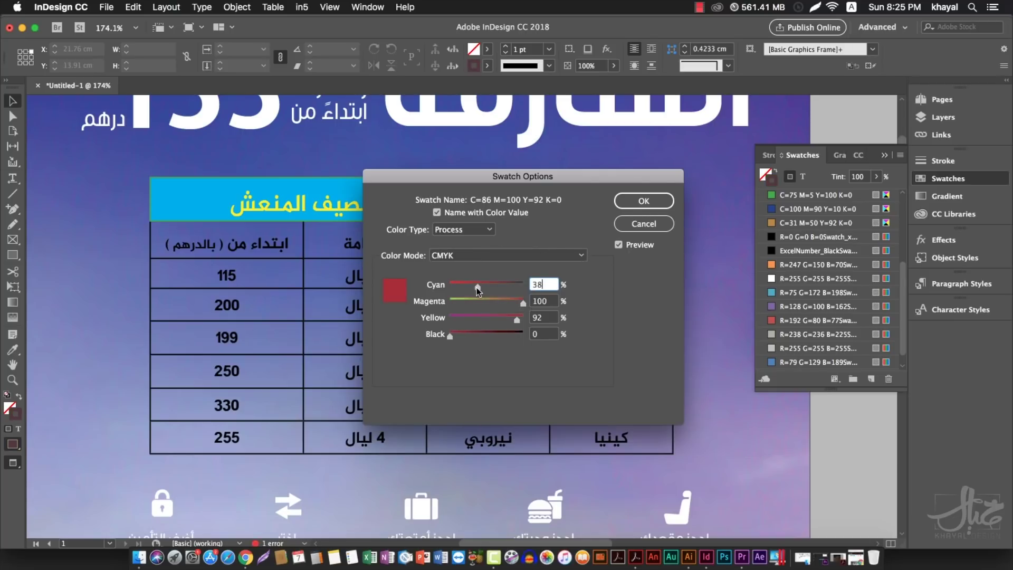
left_click(644, 200)
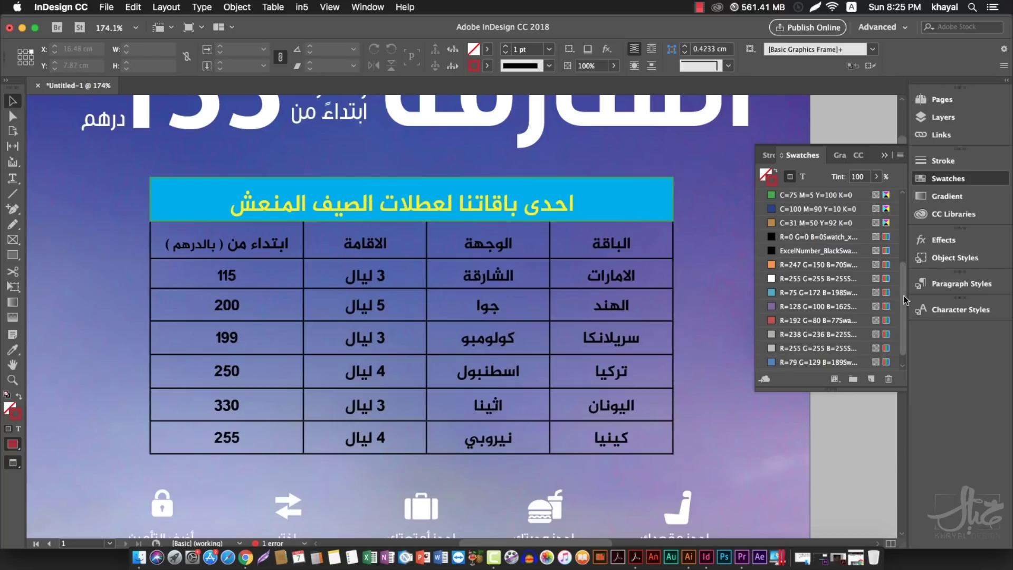
- Draw a rectangle about 1.49 cm wide and 2.23 cm high on the poster, just left of the table
scroll(903, 330, "down", 1)
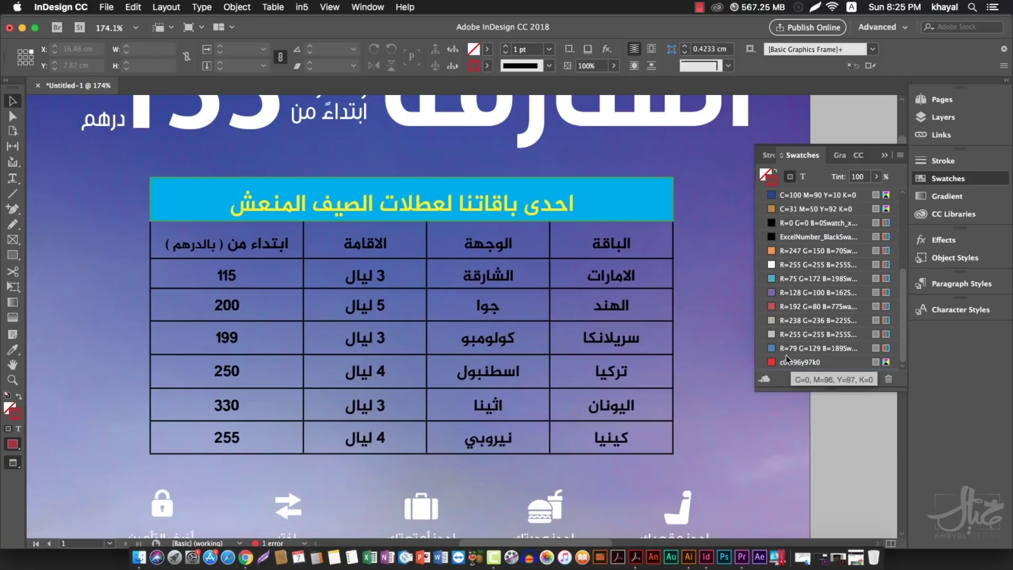
left_click(14, 258)
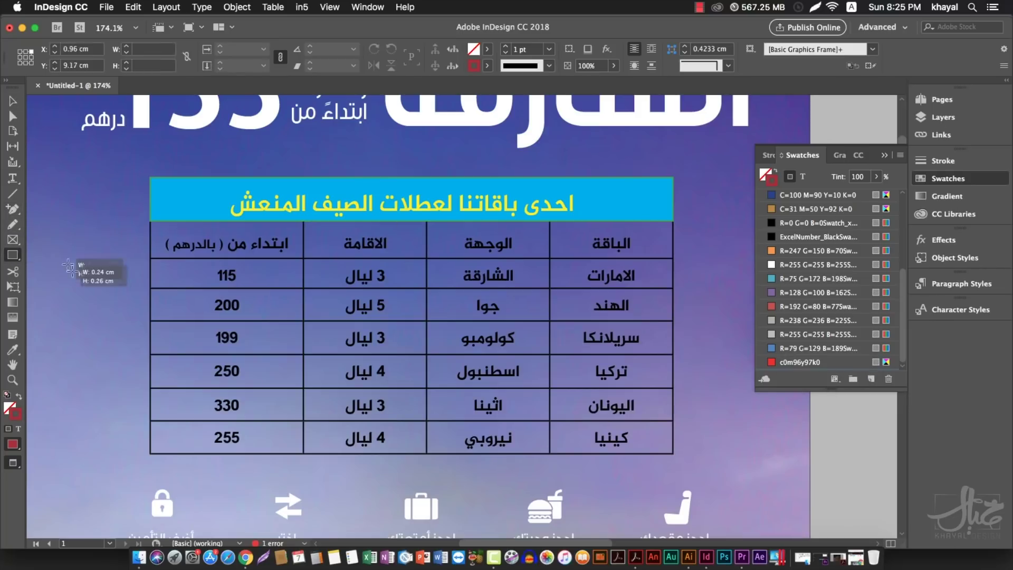
mouse_move(61, 258)
left_mouse_down()
mouse_move(110, 299)
mouse_move(116, 340)
left_mouse_up()
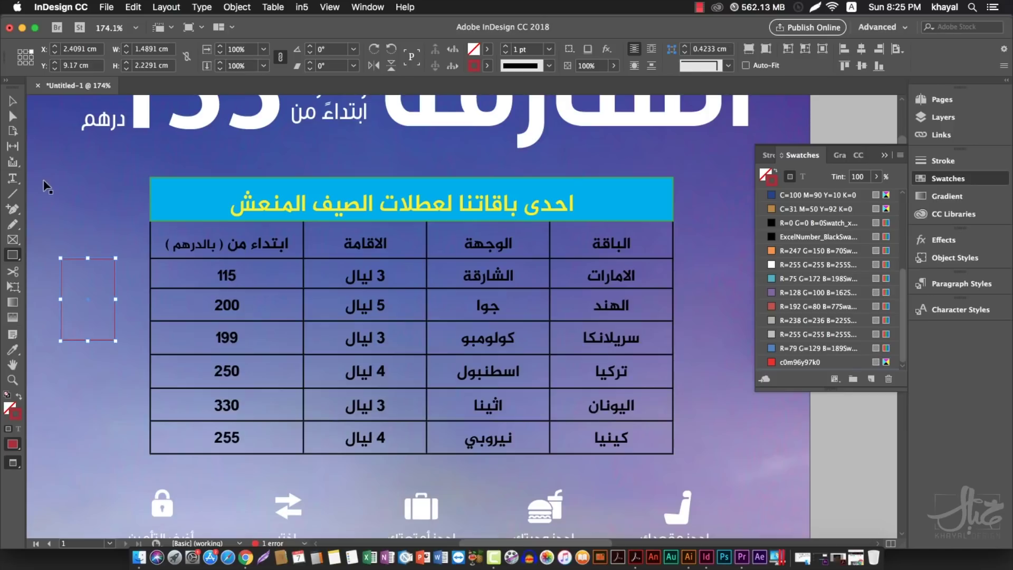
key("super+1")
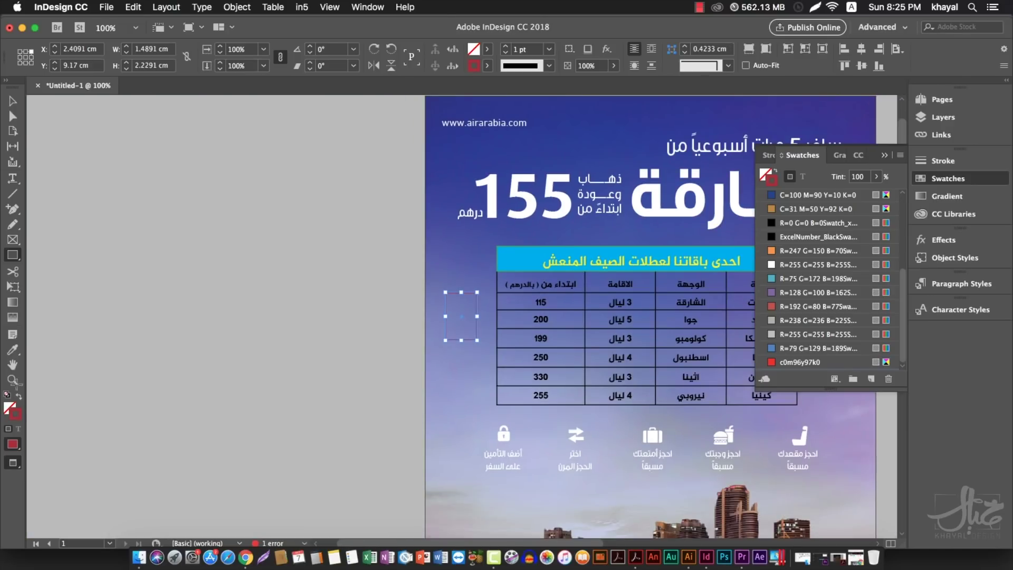
- Swap the rectangle's stroke colour into its fill, and replace that fill with a golden yellow sampled from the boats in the poster photo
left_click_drag(350, 403, 259, 228)
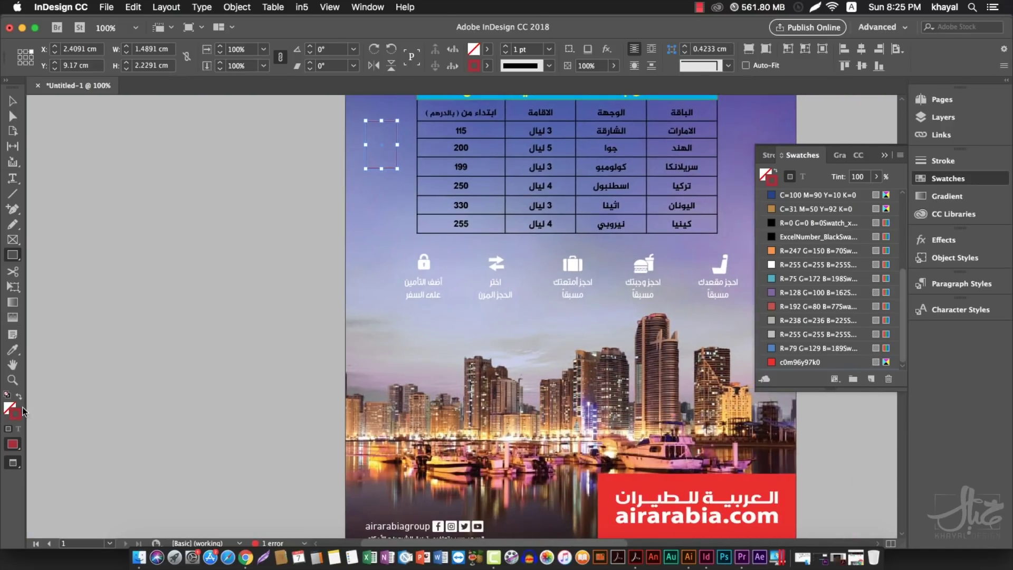
left_click(20, 397)
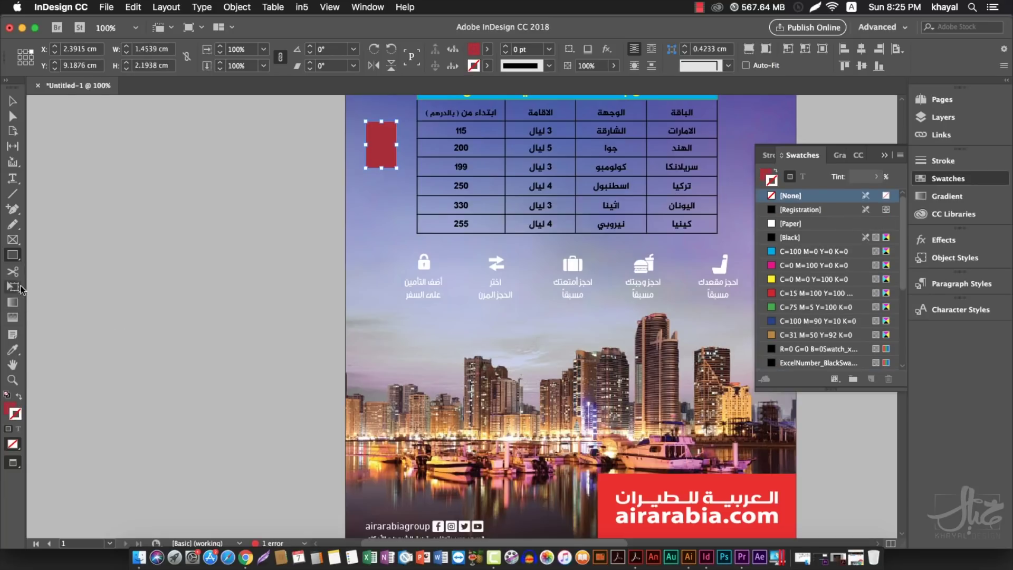
left_click(11, 408)
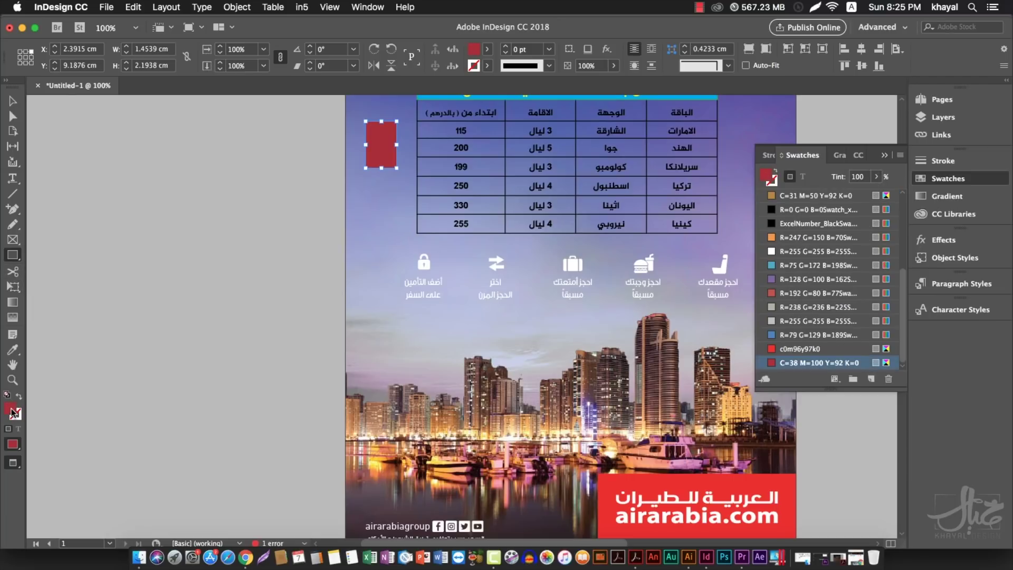
left_click(14, 350)
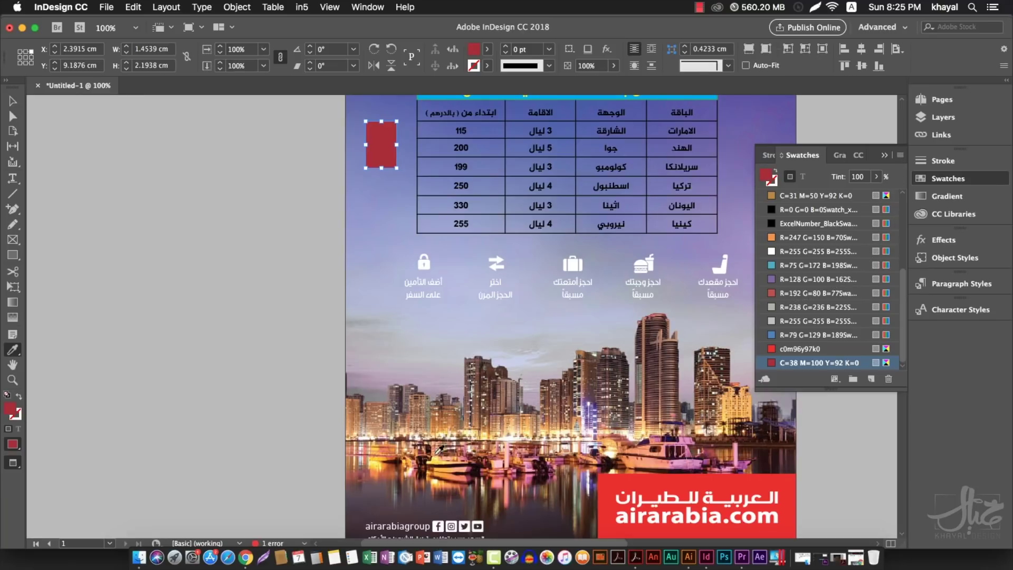
left_click(445, 466)
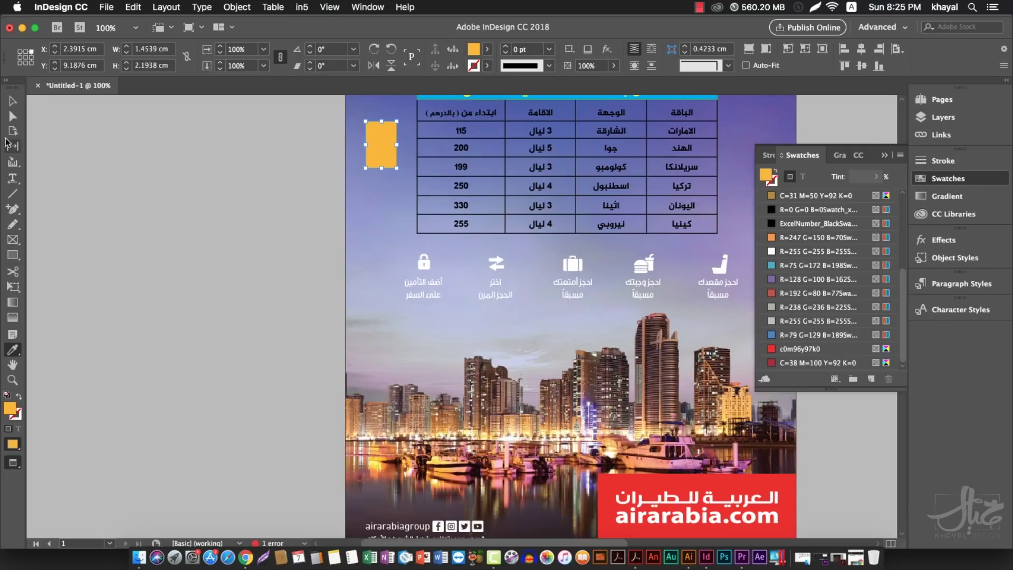
- Save the rectangle's sampled golden-yellow fill as a new swatch and delete the rectangle
key("v")
left_click_drag(381, 154, 373, 280)
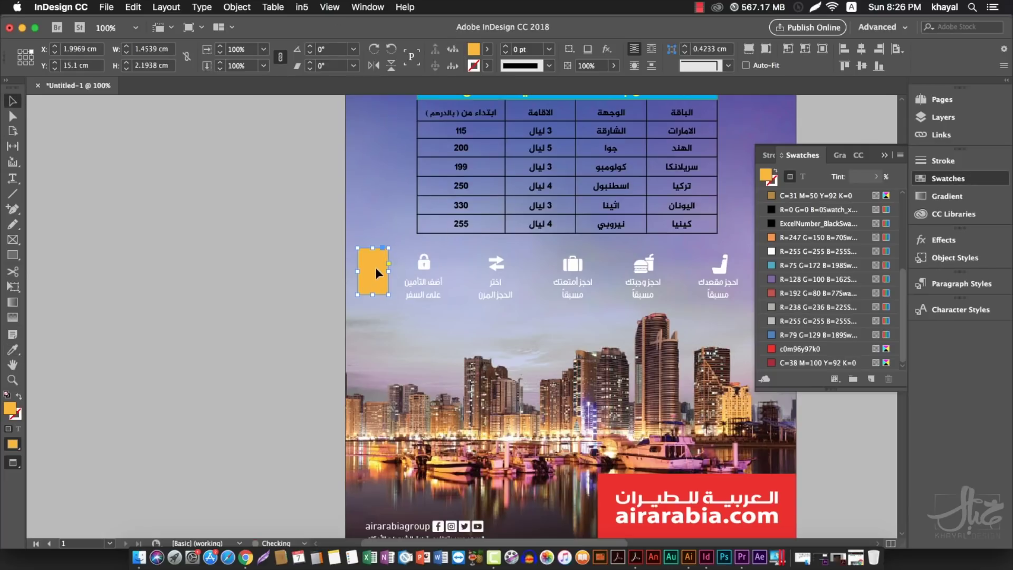
left_click(872, 379)
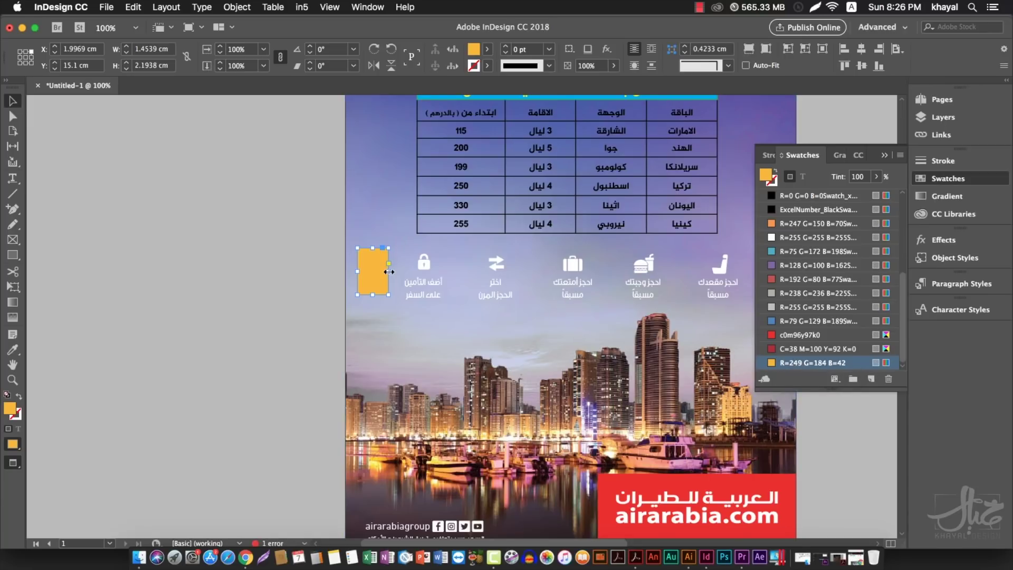
scroll(606, 331, "up", 4)
scroll(606, 331, "right", 4)
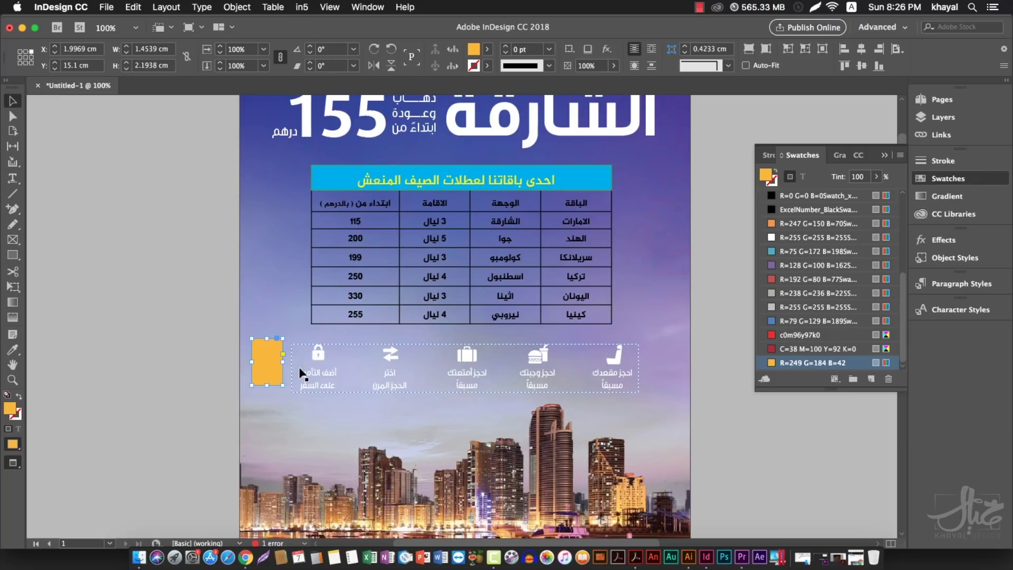
key("BackSpace")
- Draw a rectangle about 8.9 cm wide and 2.2 cm high below the service icons and swap its stroke colour into the fill
key("z")
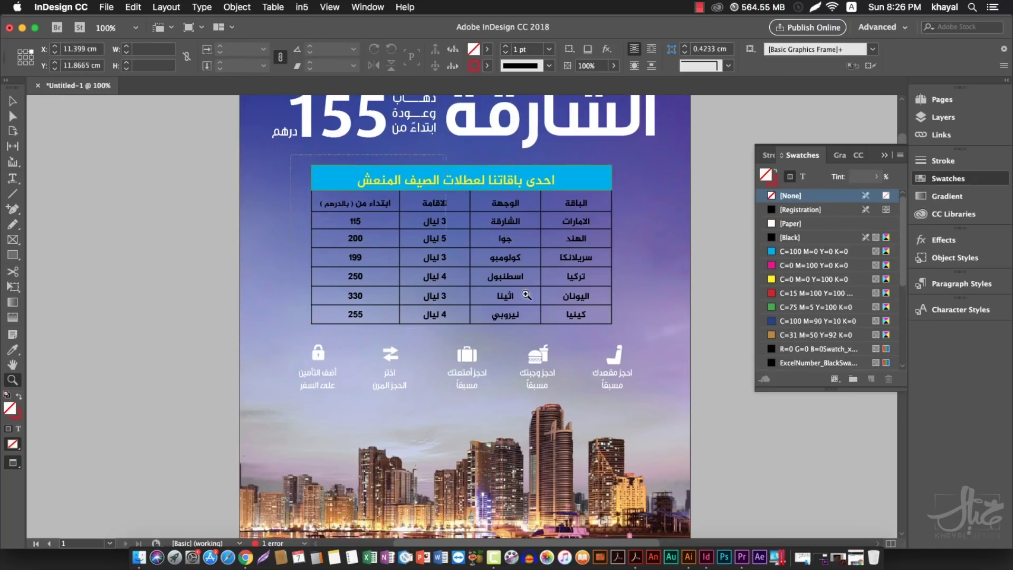
left_click_drag(291, 155, 689, 398)
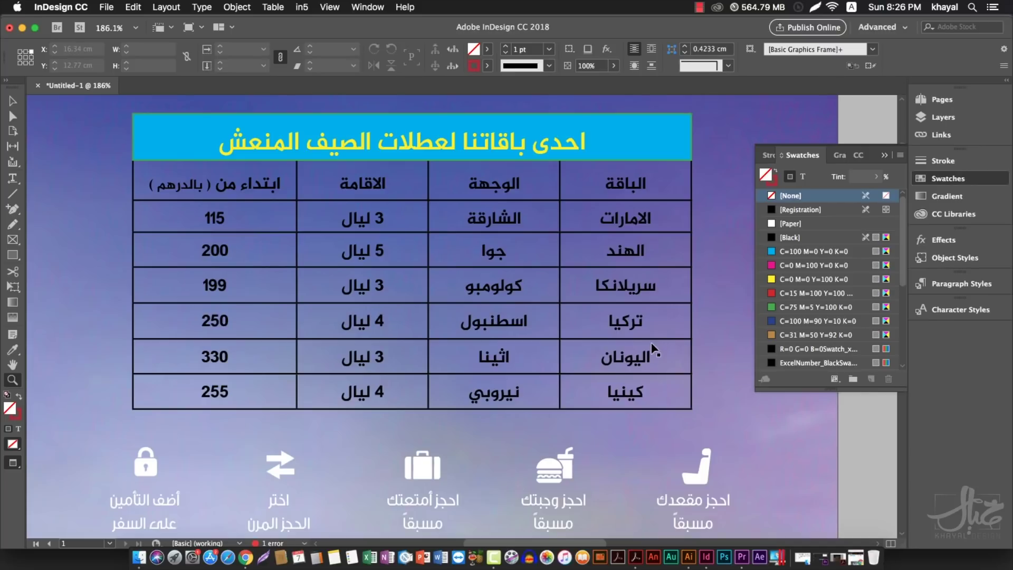
key("super+minus")
key("super+minus")
scroll(639, 317, "down", 2)
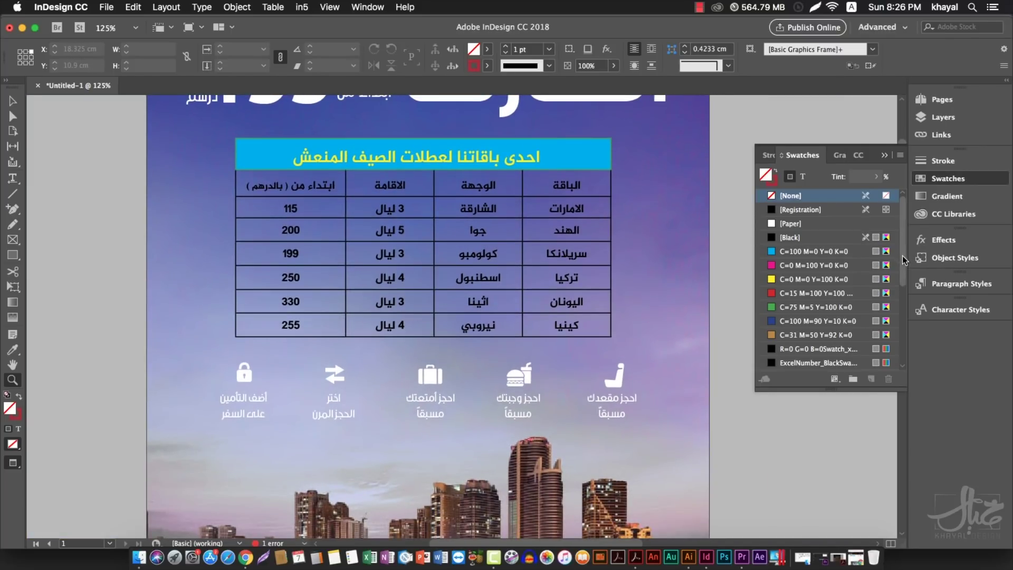
scroll(900, 255, "down", 2)
scroll(889, 251, "up", 2)
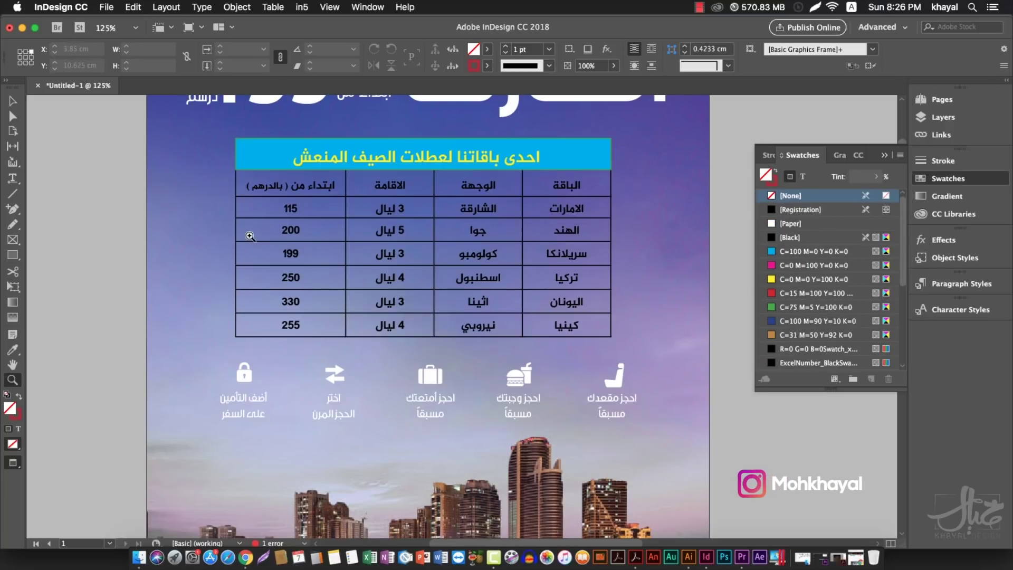
left_click(12, 101)
left_click(12, 258)
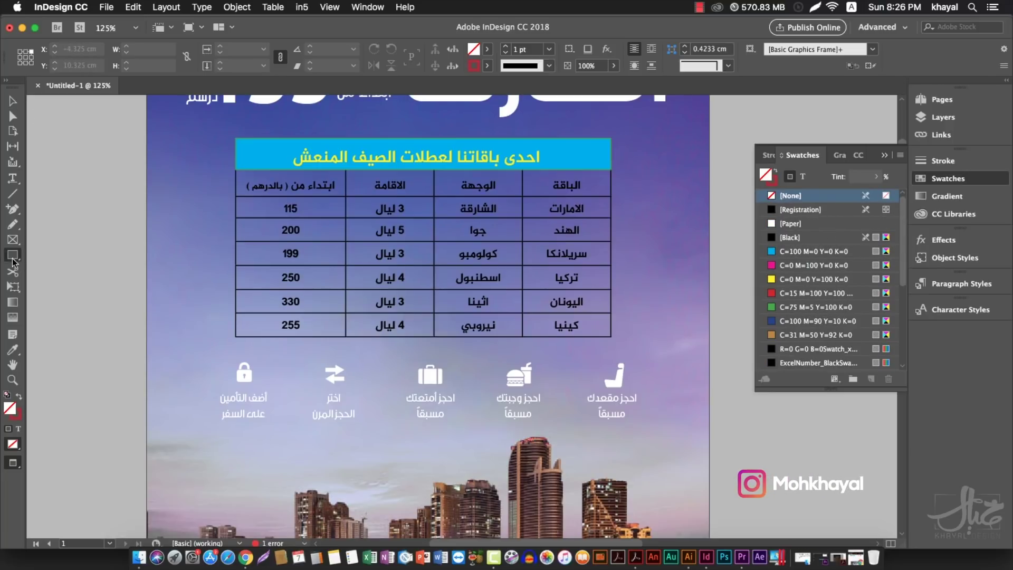
left_click_drag(242, 435, 457, 462)
left_click_drag(480, 491, 481, 495)
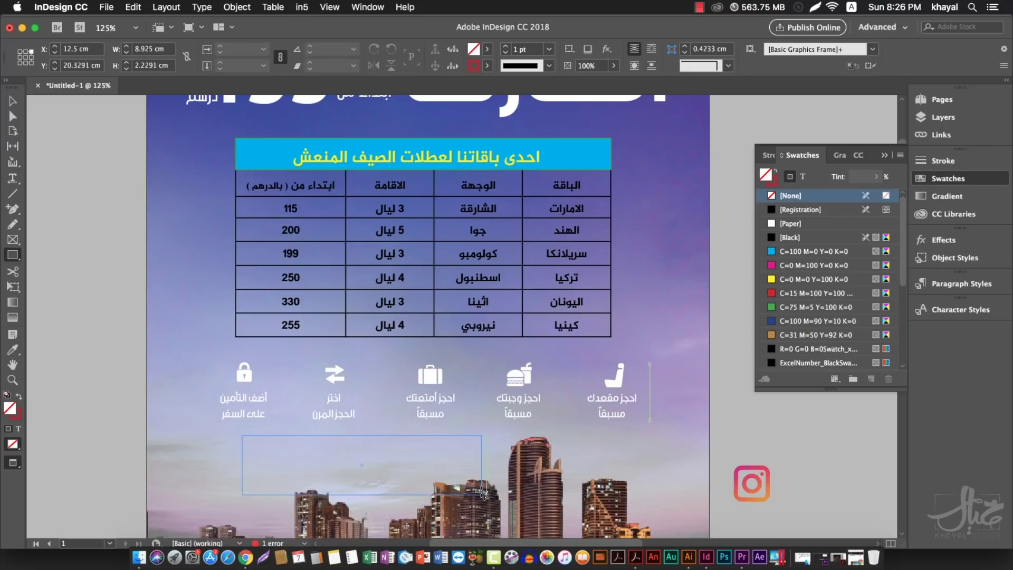
left_click(18, 398)
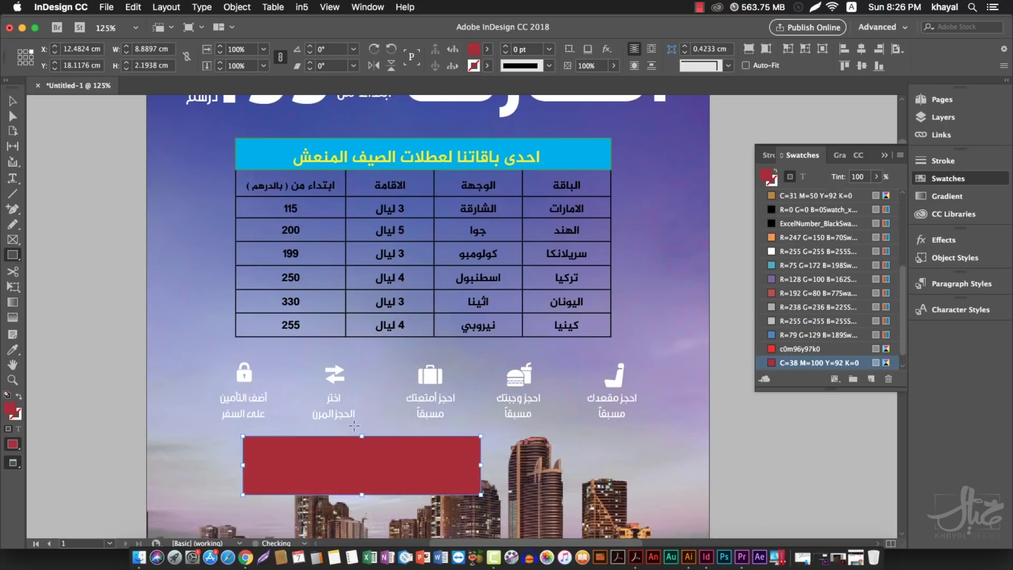
- Apply a linear gradient fill to the rectangle and float the gradient settings apart from the swatch list
left_click(934, 201)
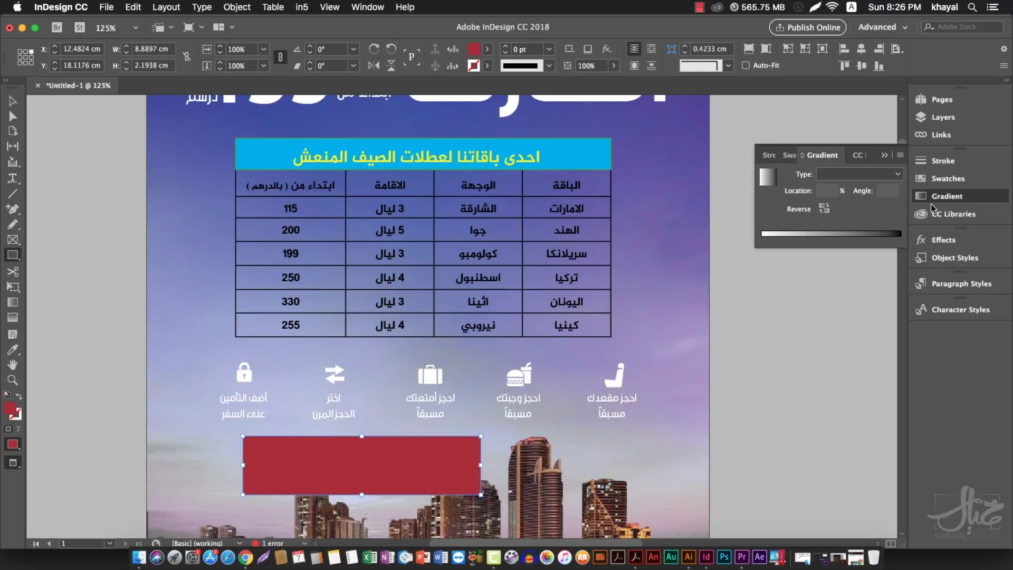
left_click(844, 234)
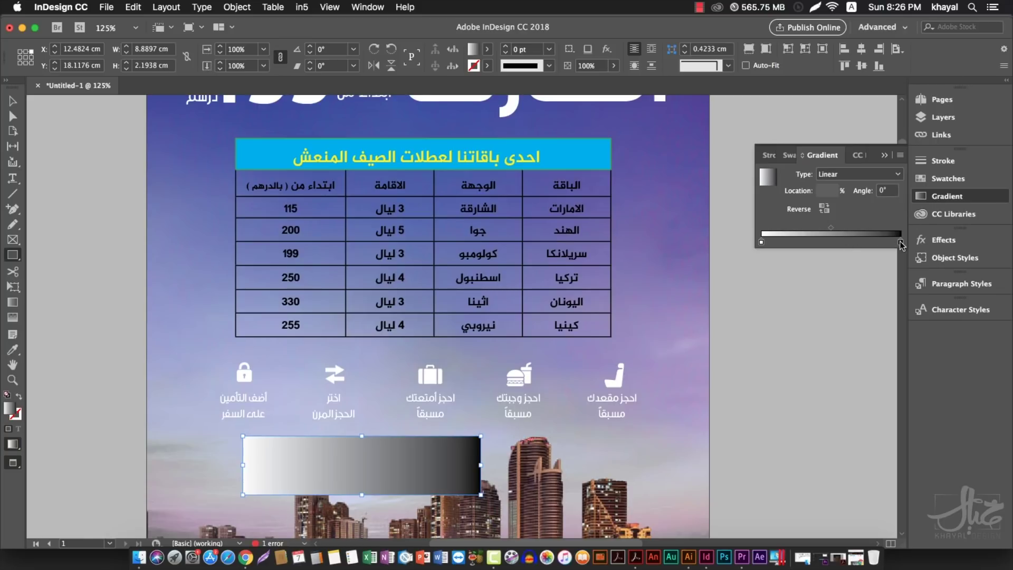
left_click_drag(831, 158, 757, 343)
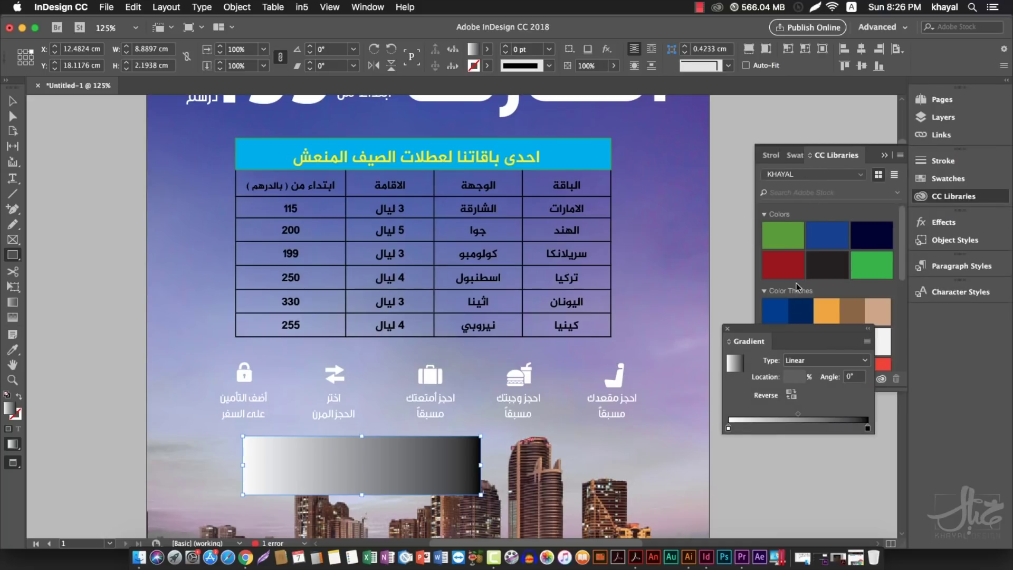
- Set the gradient's end stop to the orange R=247 G=150 B=70 swatch and add a middle stop at 51% from the blue R=75 G=172 B=198 swatch
left_click(786, 241)
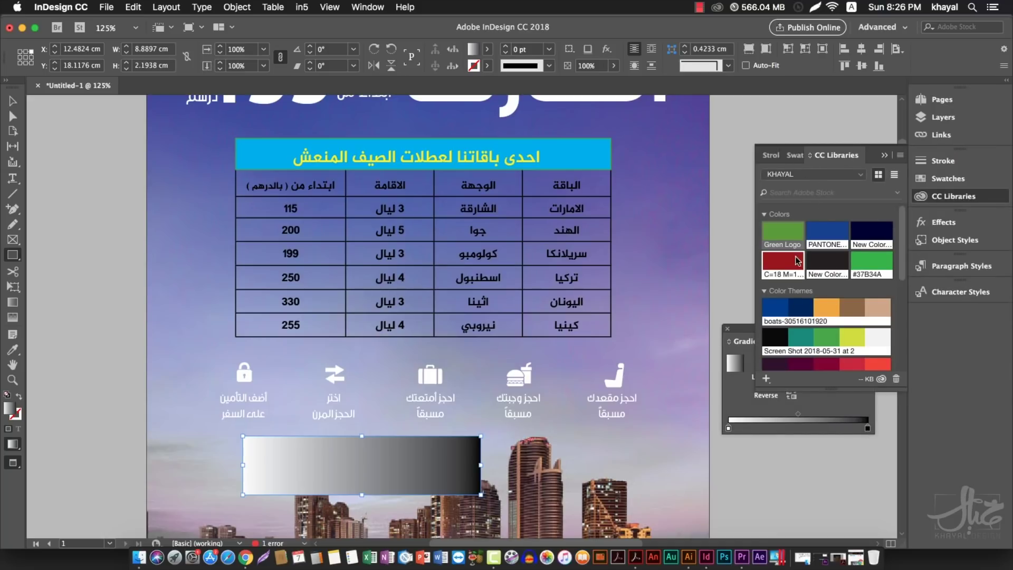
left_click(795, 156)
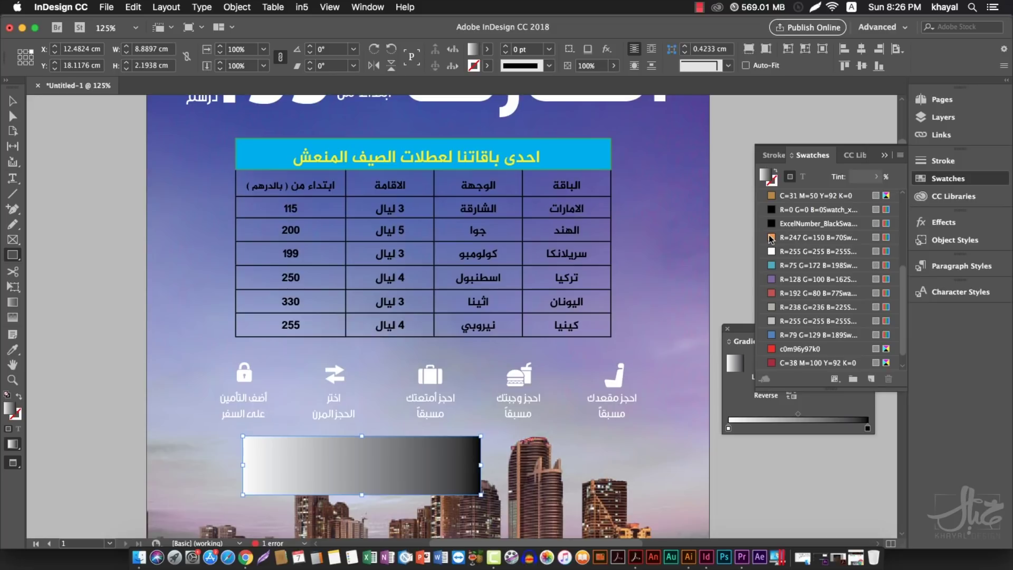
left_click_drag(771, 239, 870, 430)
left_click(728, 428)
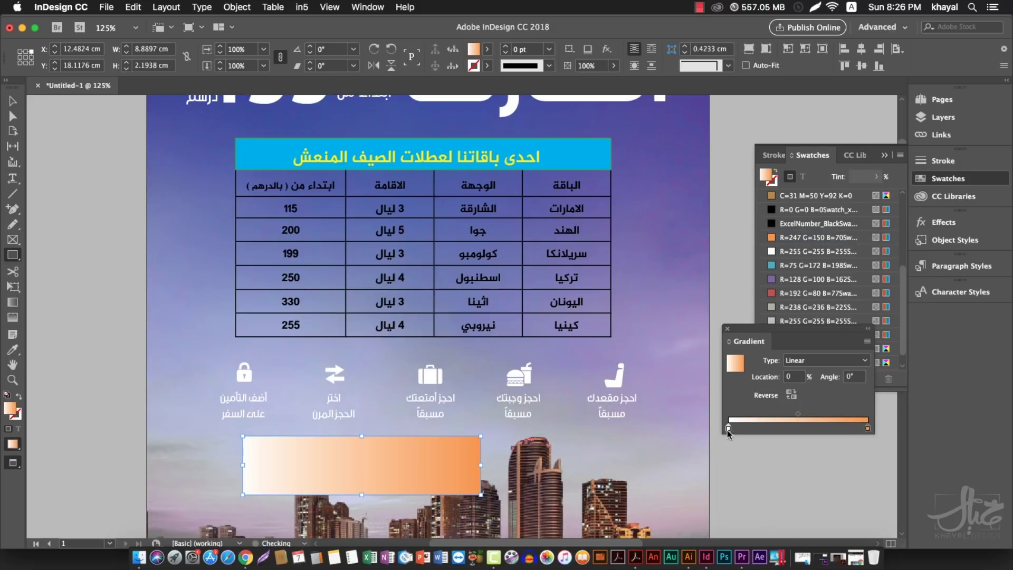
left_click_drag(771, 266, 800, 428)
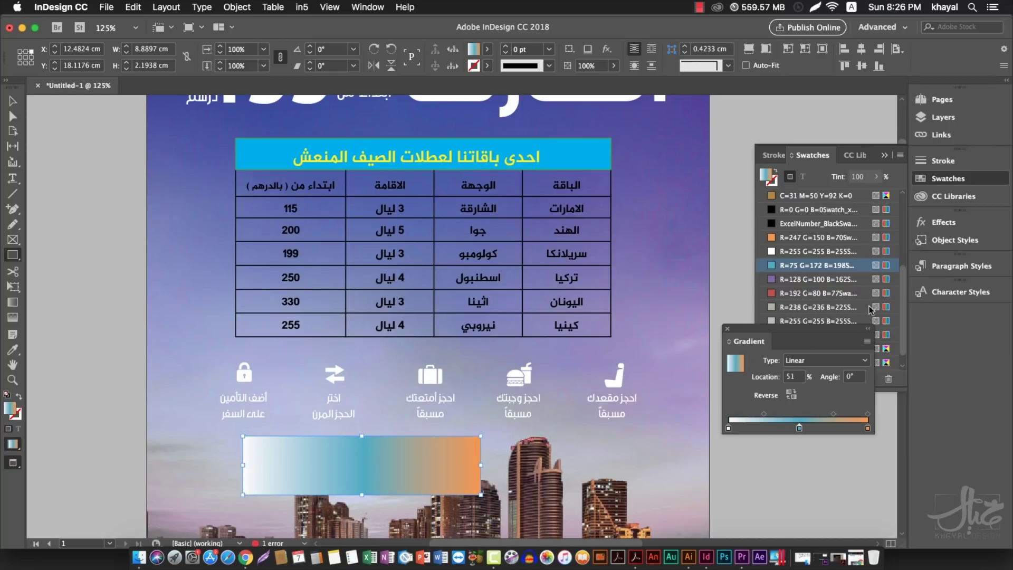
- Dock the gradient settings again, save the rectangle's gradient as a new swatch, and delete the rectangle
left_click_drag(738, 332, 860, 155)
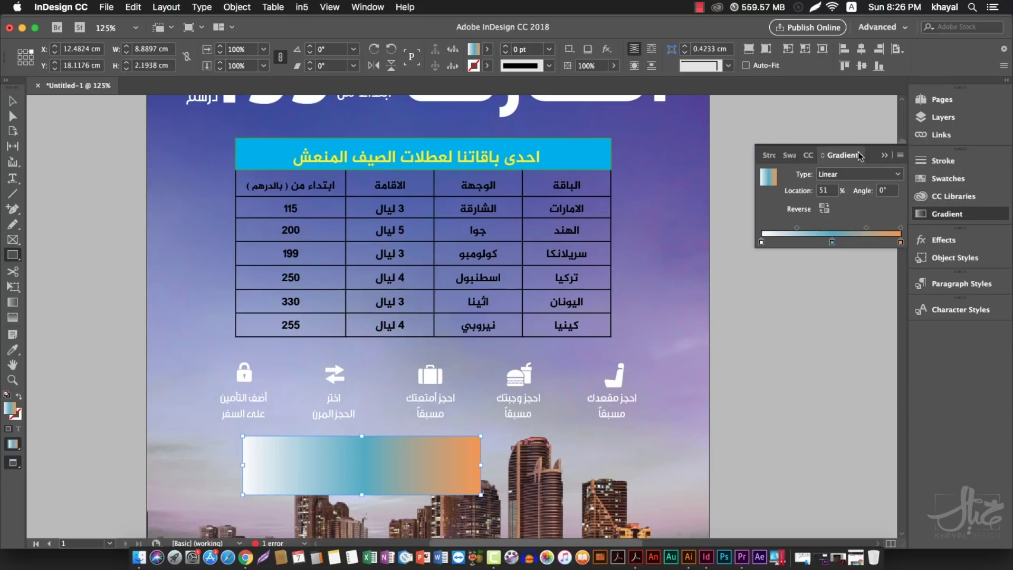
left_click(802, 154)
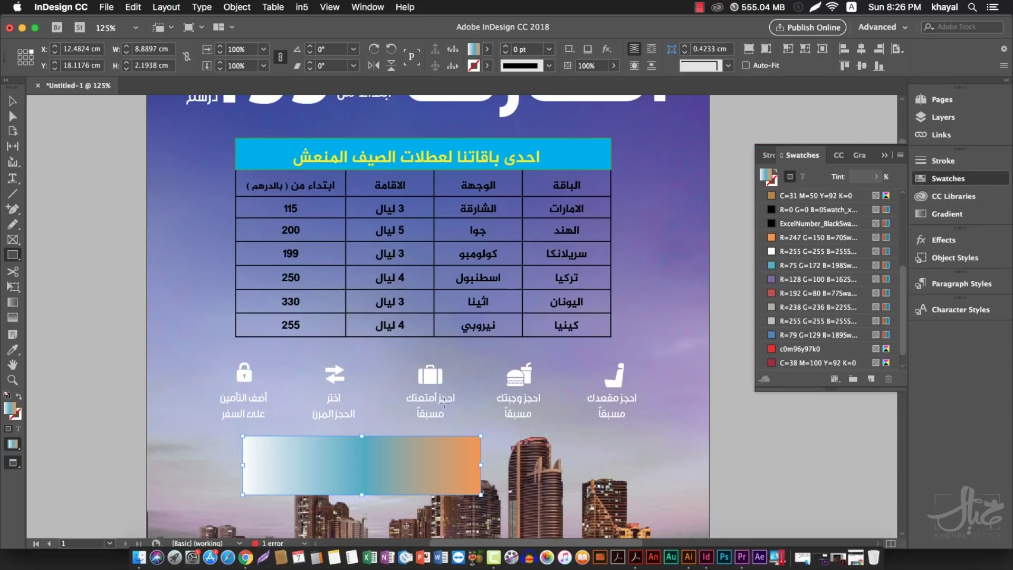
left_click(13, 101)
mouse_move(414, 469)
left_mouse_down()
mouse_move(425, 465)
mouse_move(392, 483)
mouse_move(406, 472)
left_mouse_up()
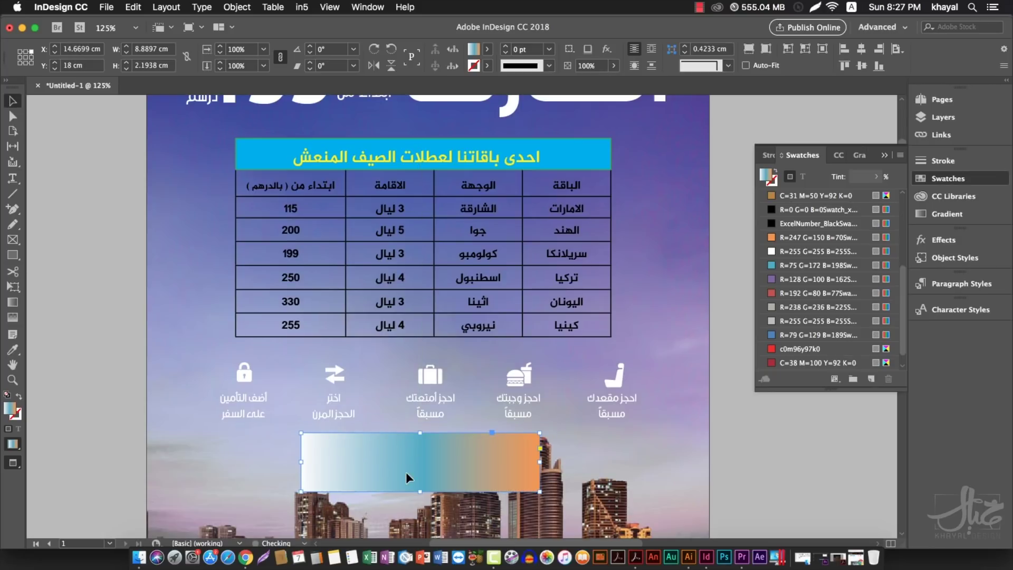
left_click(871, 379)
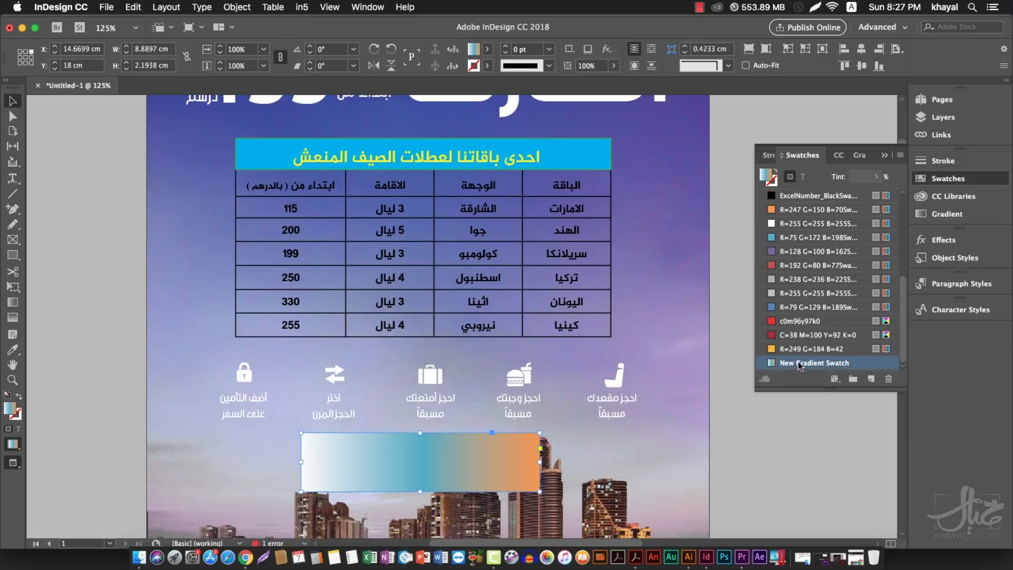
left_click(428, 427)
key("super+shift+bracketleft")
left_click(498, 454)
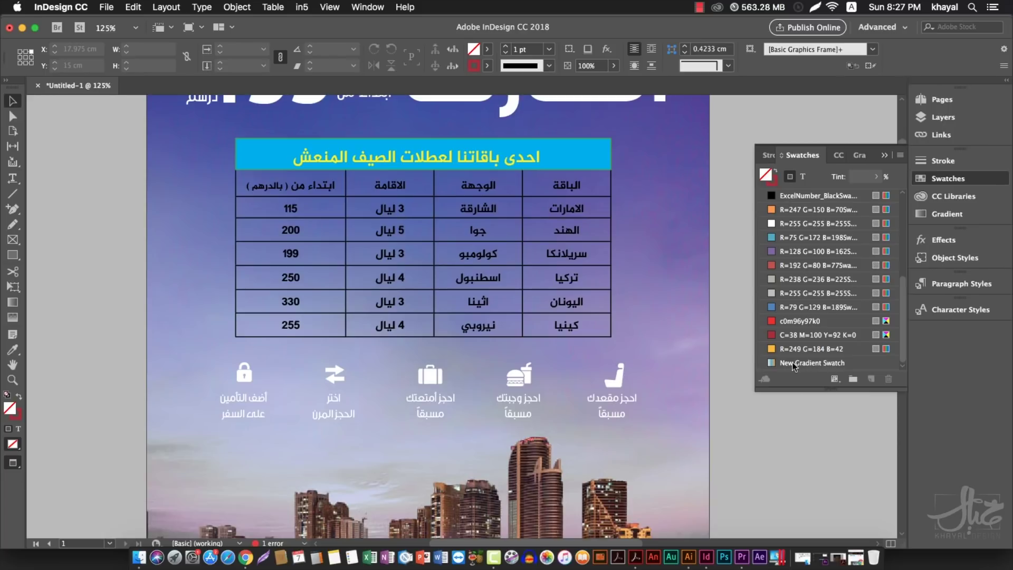
- Select the table's title row as a cell and fill it with New Gradient Swatch
key("z")
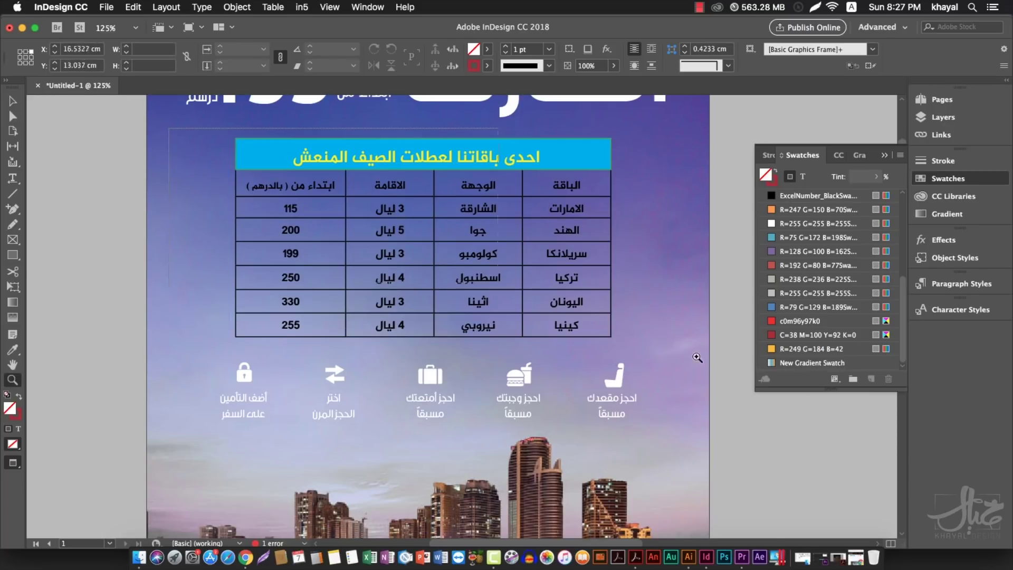
left_click_drag(169, 128, 754, 407)
left_click(12, 178)
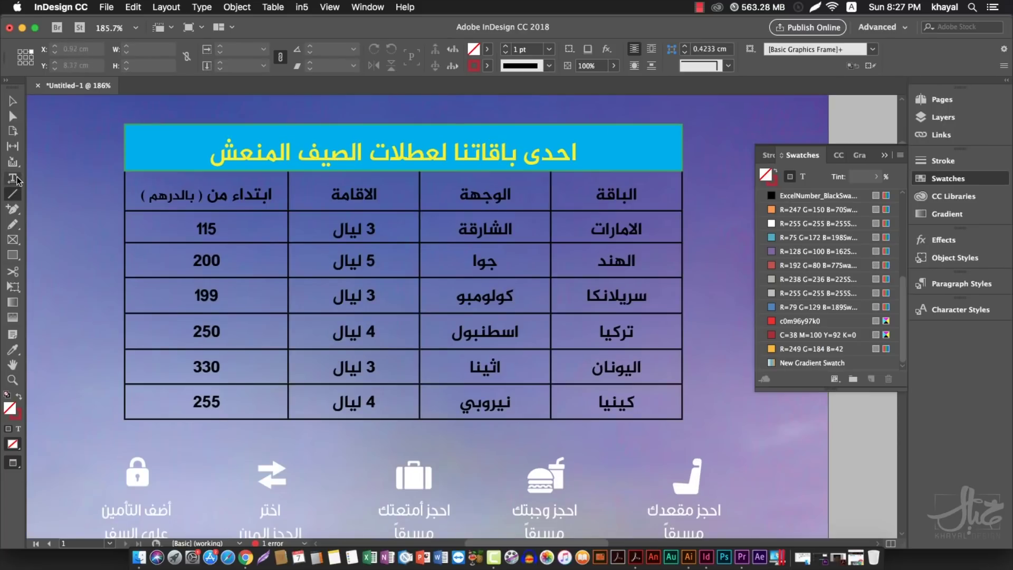
left_click_drag(156, 147, 664, 135)
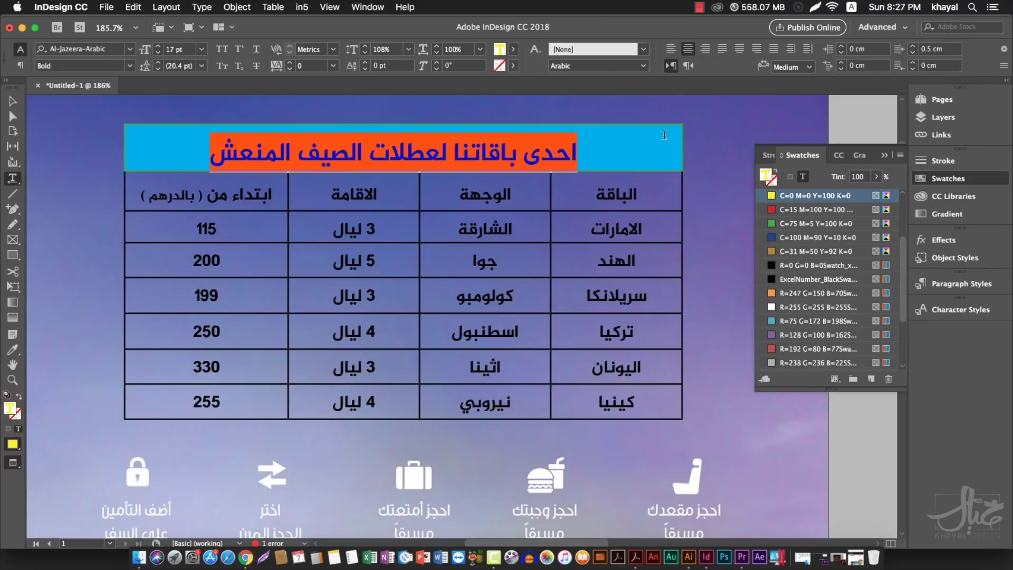
left_click_drag(169, 153, 586, 151)
left_click(627, 139)
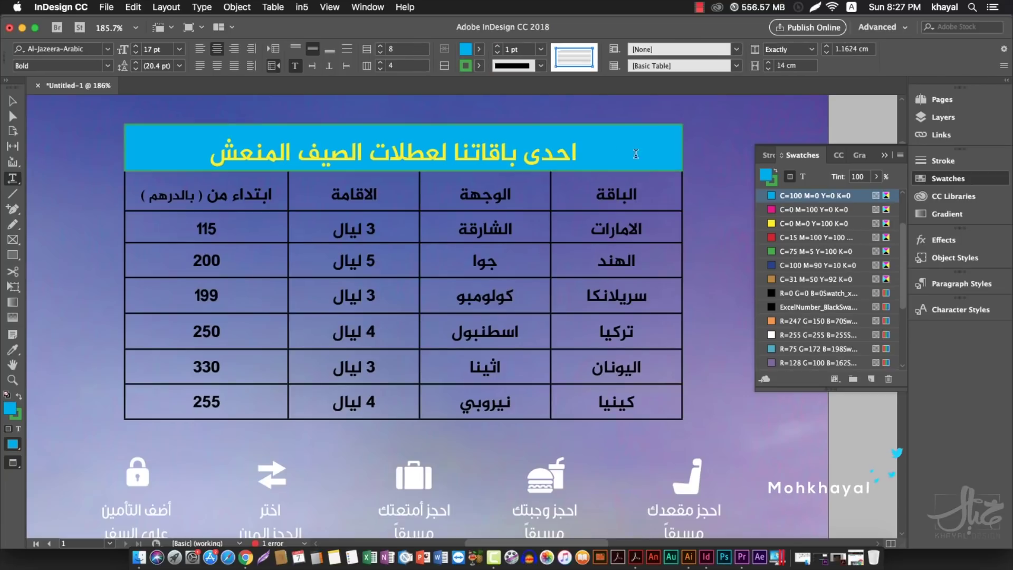
key("Escape")
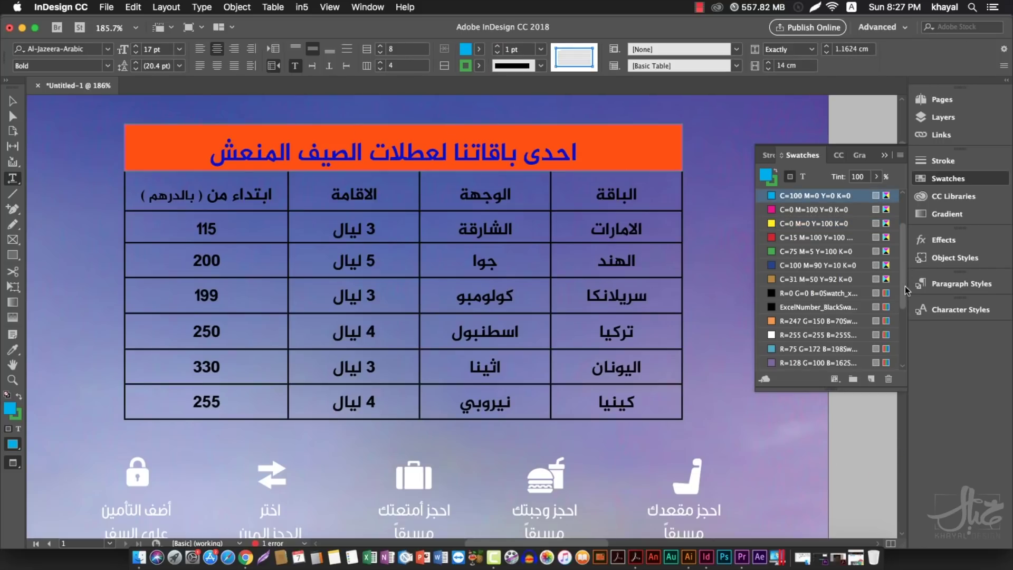
left_click_drag(905, 290, 914, 367)
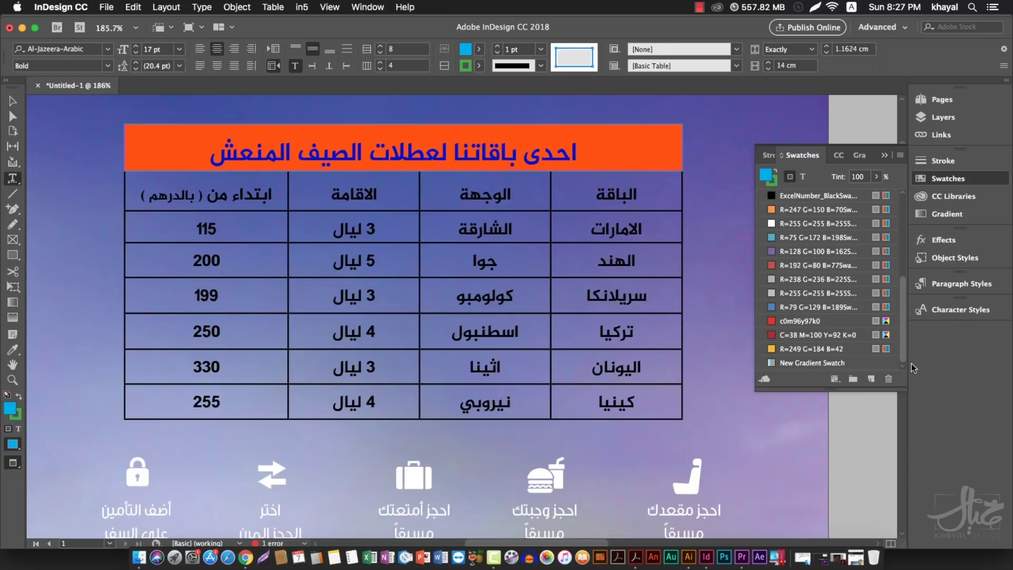
left_click(810, 363)
left_click(599, 133)
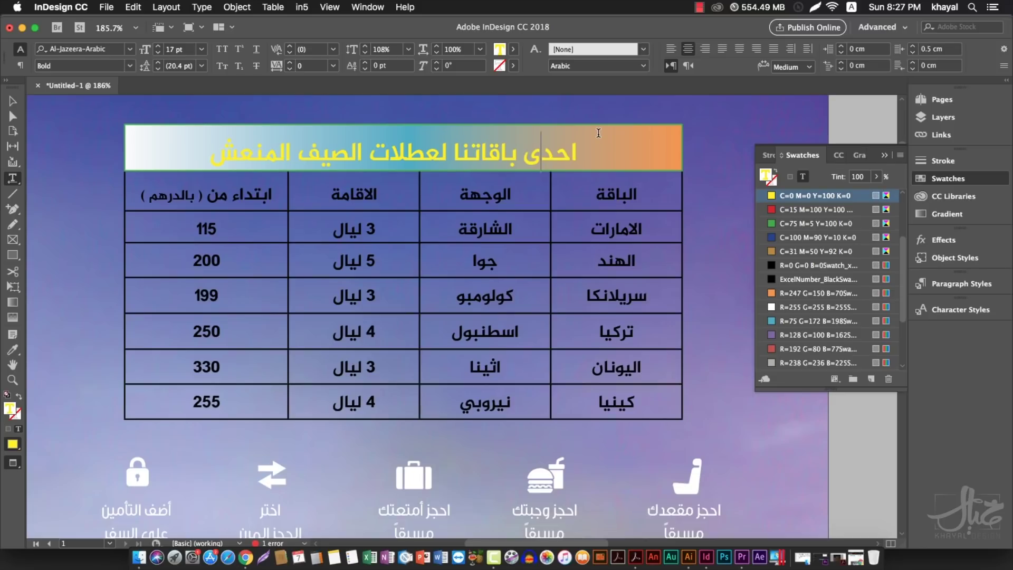
left_click(584, 182)
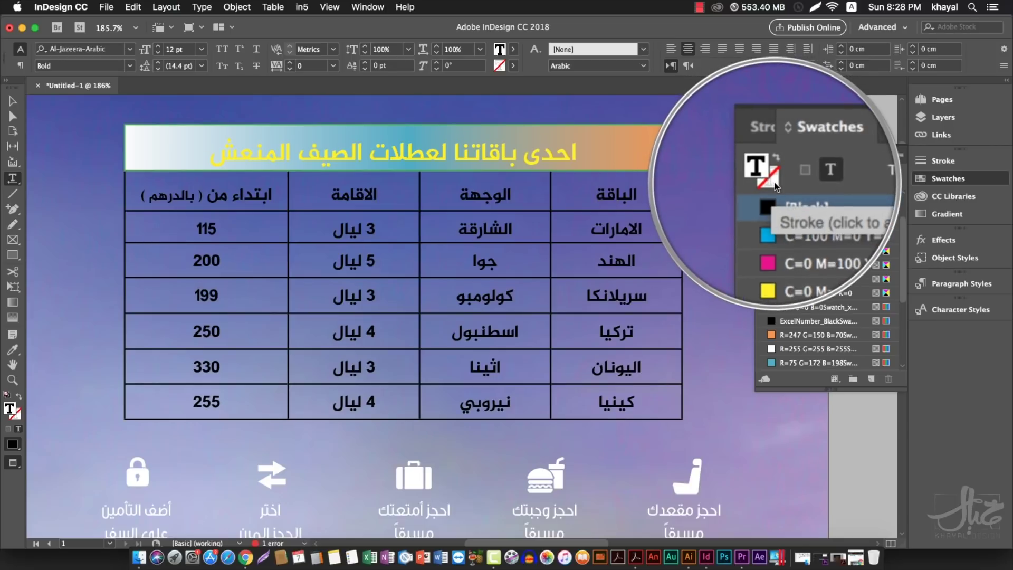
- Highlight part of the text in the first column's header cell, and switch the selection to the whole cell
left_click(615, 195)
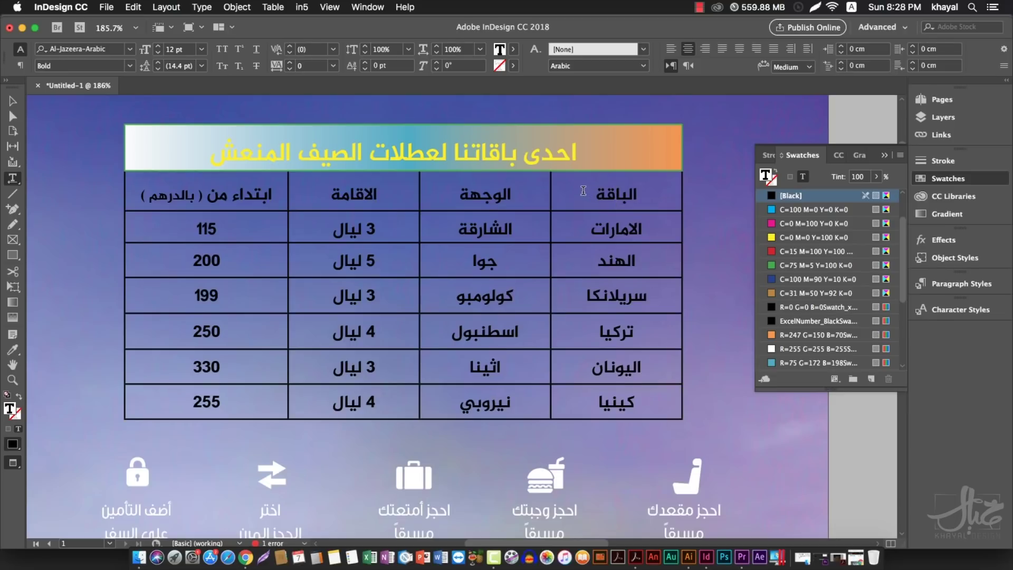
left_click_drag(638, 195, 605, 188)
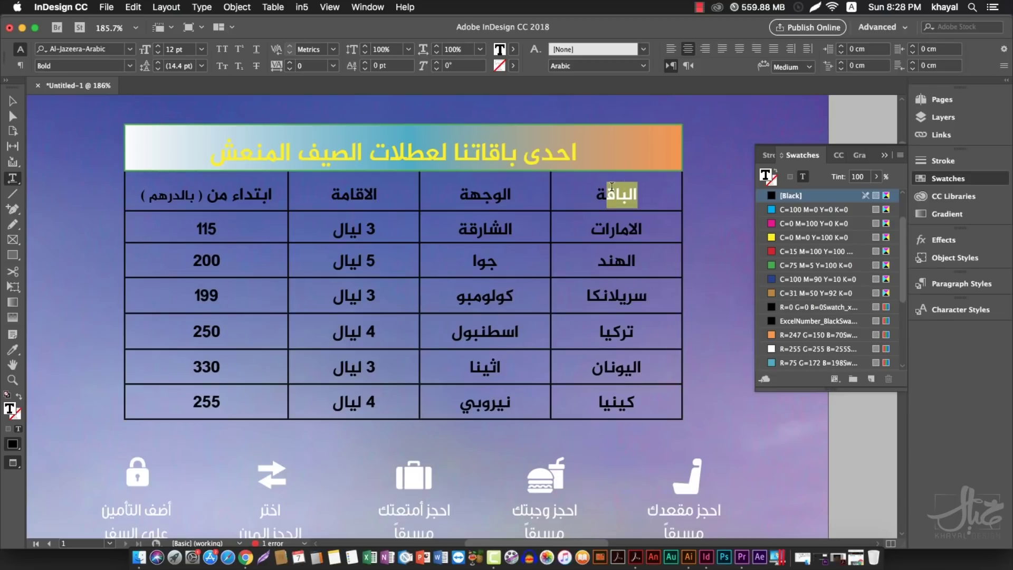
left_click(663, 189)
key("Escape")
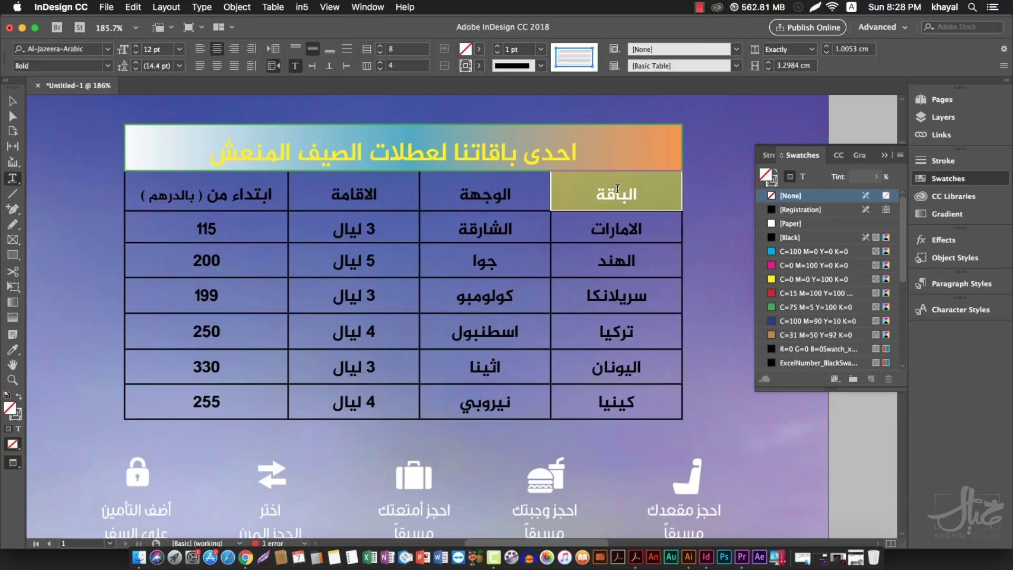
- Select the whole table, and highlight only the title row's text for comparison
left_click(684, 121)
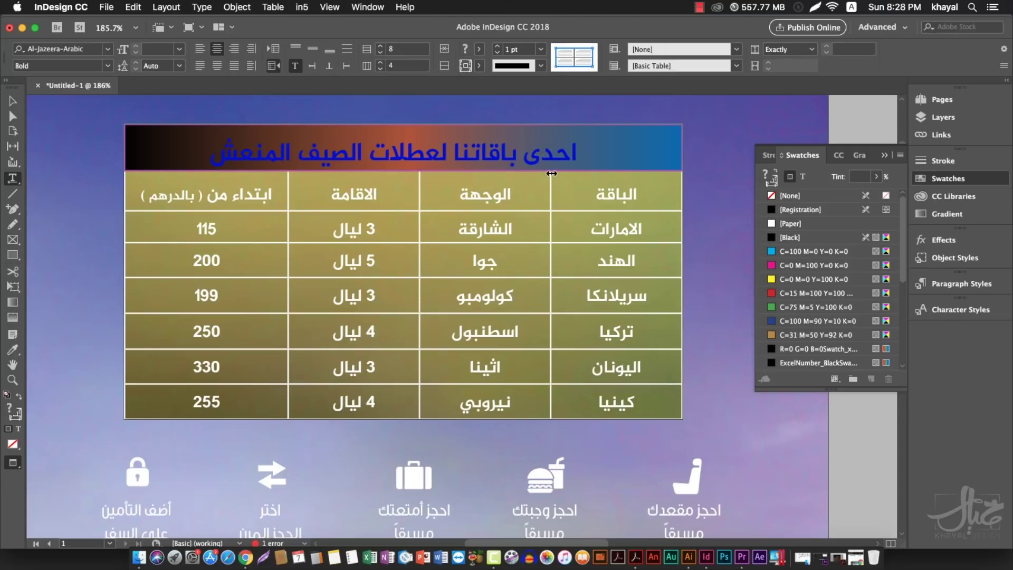
left_click(592, 146)
key("super+a")
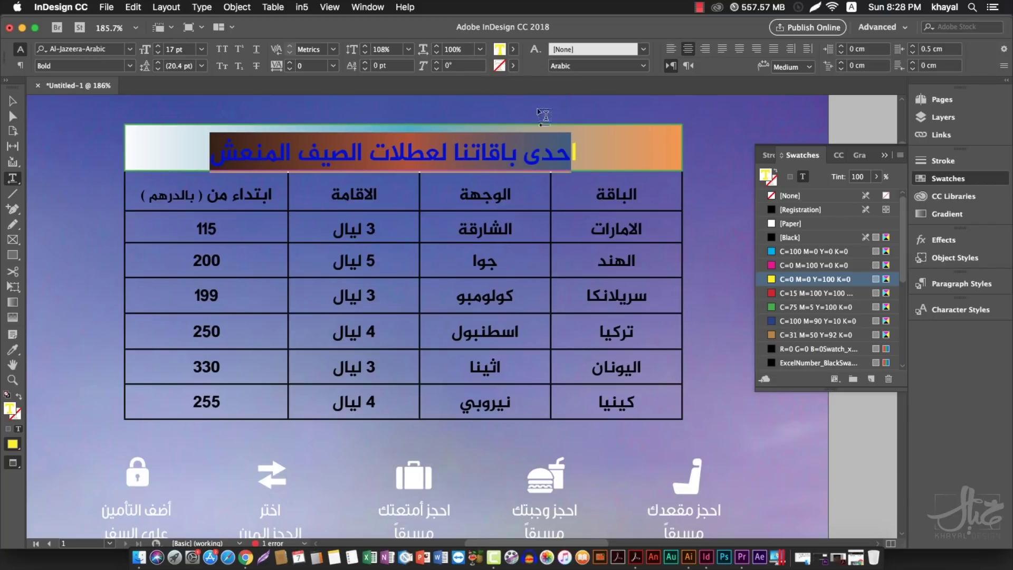
left_click(591, 145)
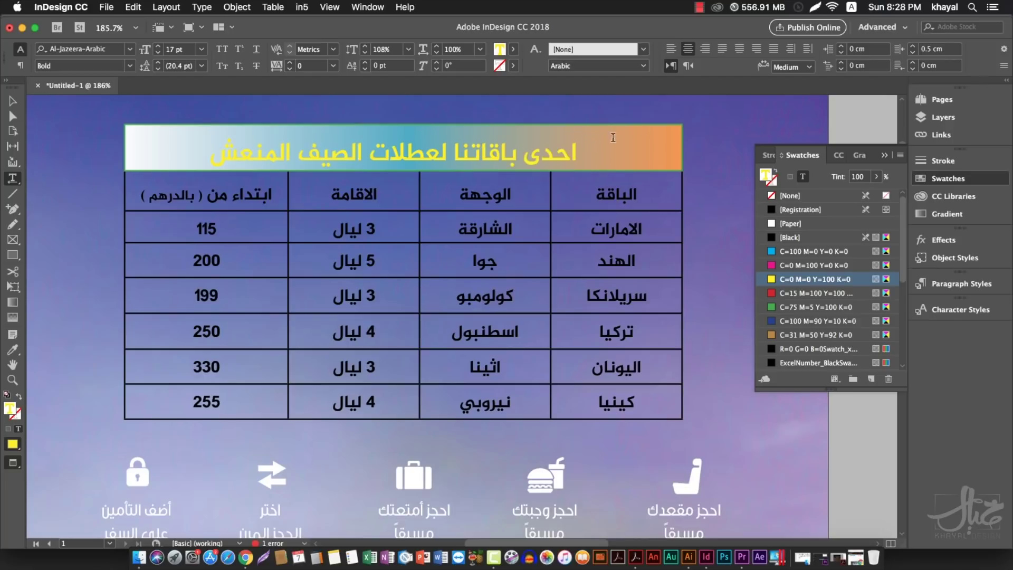
- Select the whole table and fill all its cells with the [Paper] swatch
left_click(684, 121)
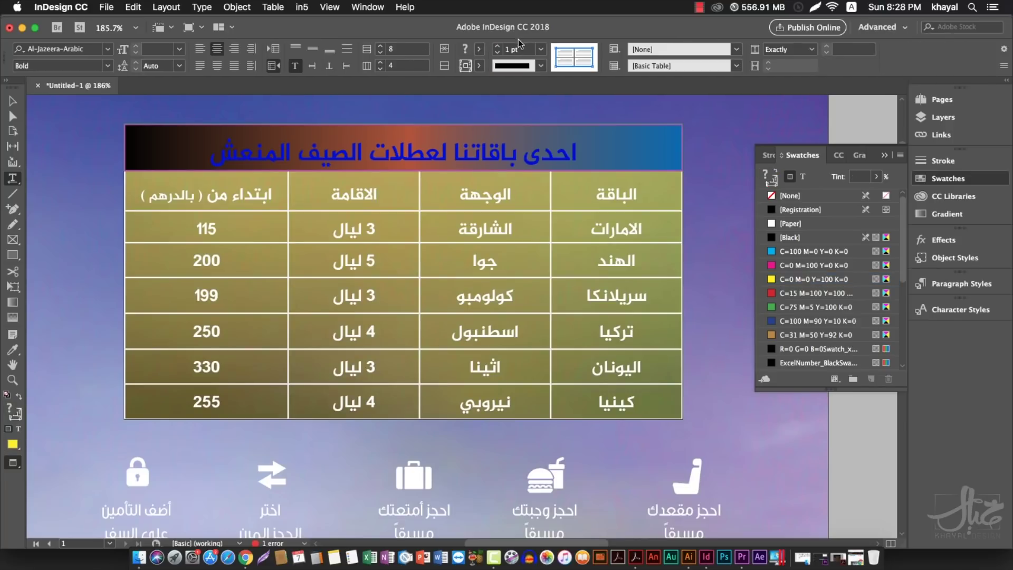
left_click(477, 49)
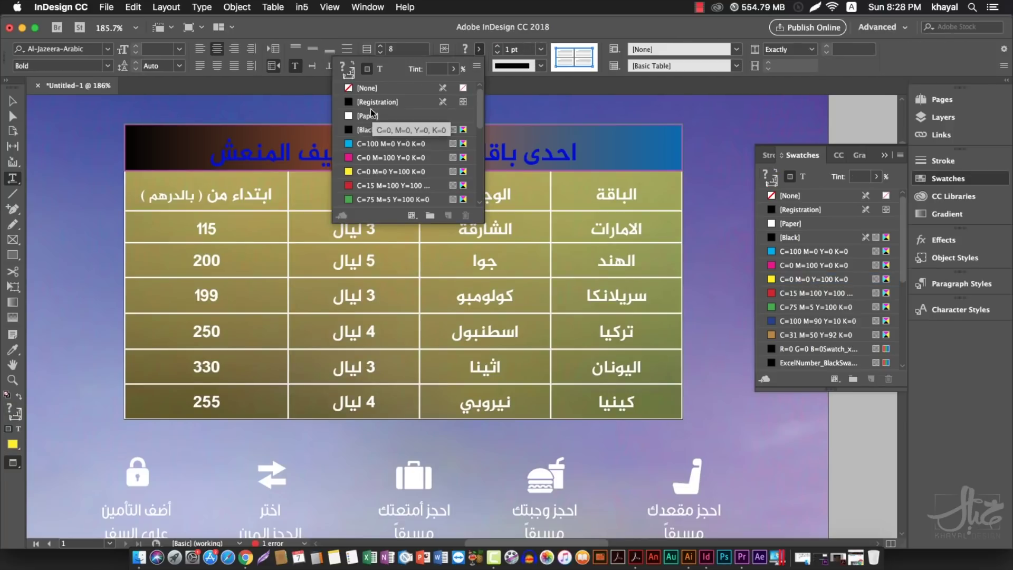
left_click(349, 117)
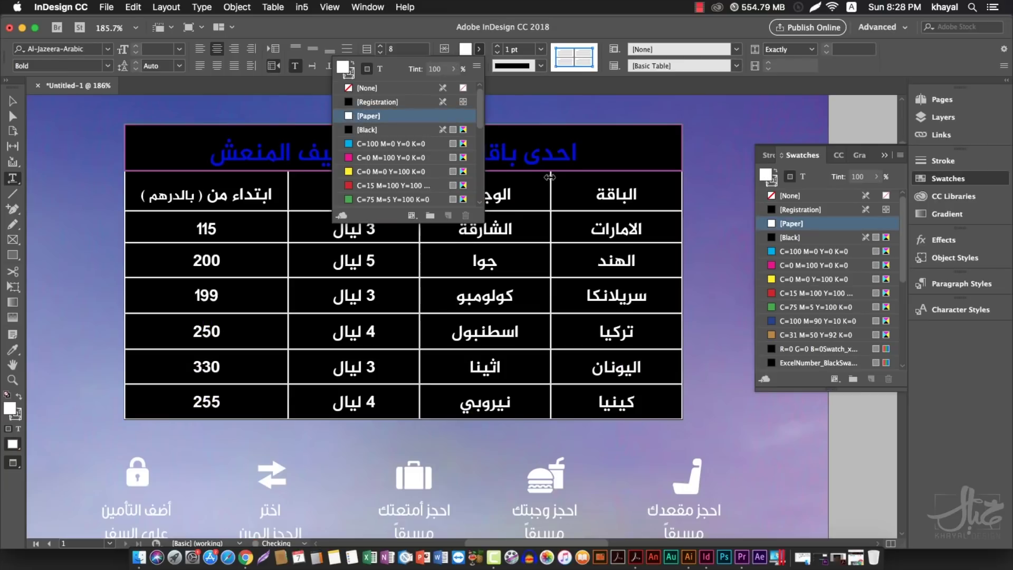
left_click(579, 157)
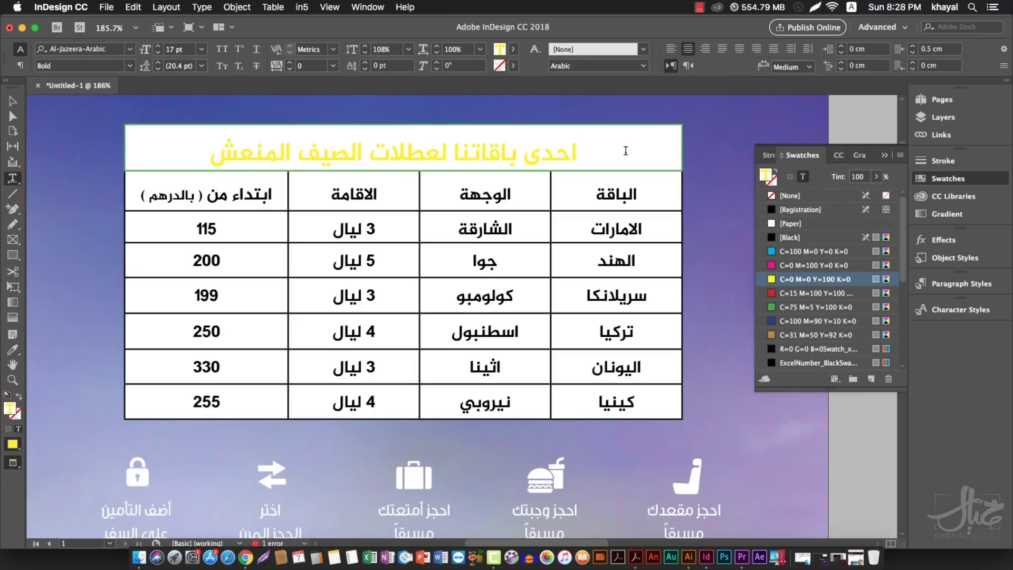
- Select the whole table and raise its outer border weight to 13 pt
left_click(685, 123)
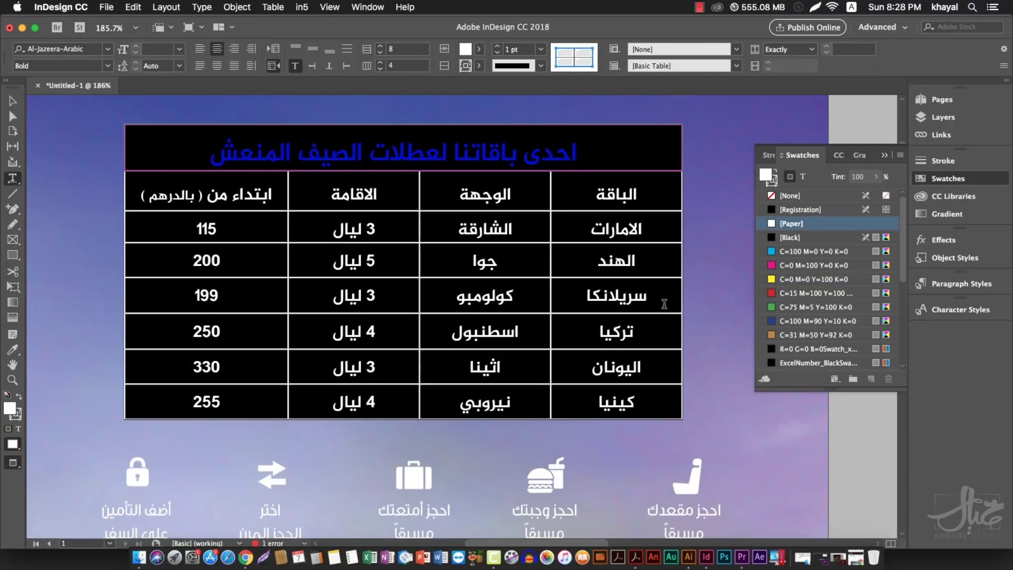
left_click(499, 47)
left_click(499, 47)
left_click(499, 47)
left_click(499, 47)
left_click(500, 47)
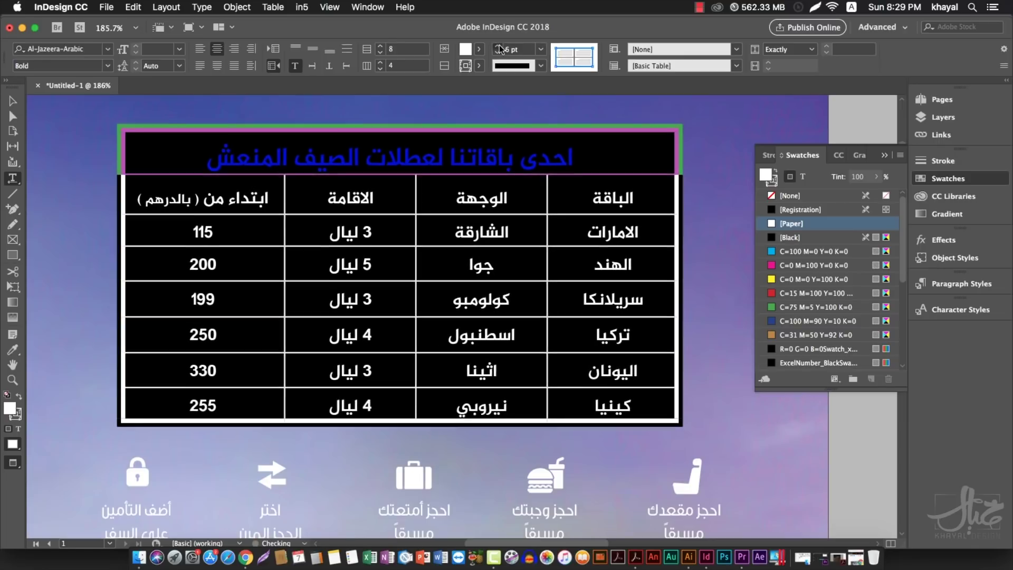
left_click(320, 200)
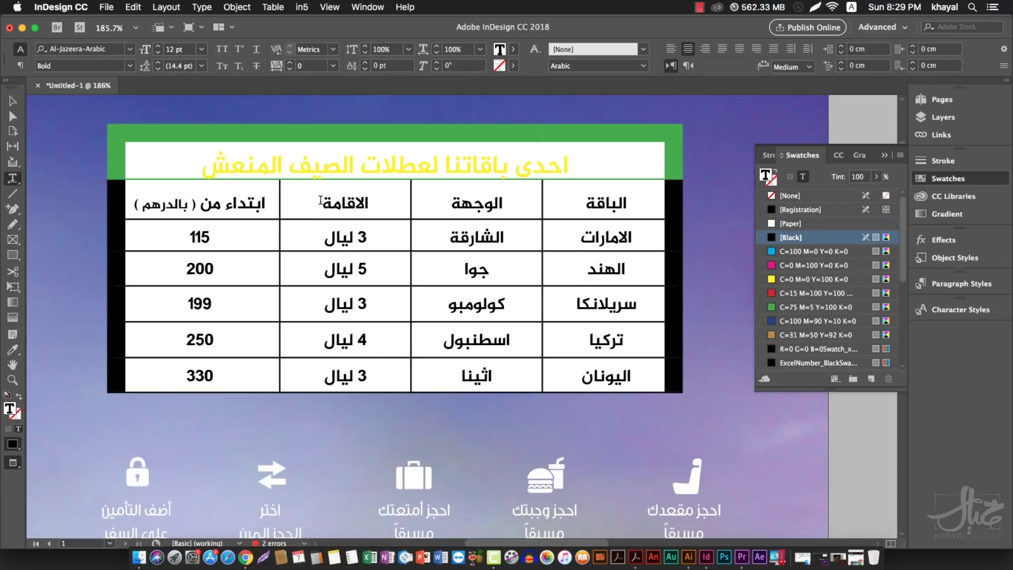
- Enlarge the table's text frame to about 8.94 cm high to make room for the overset last row
left_click(12, 101)
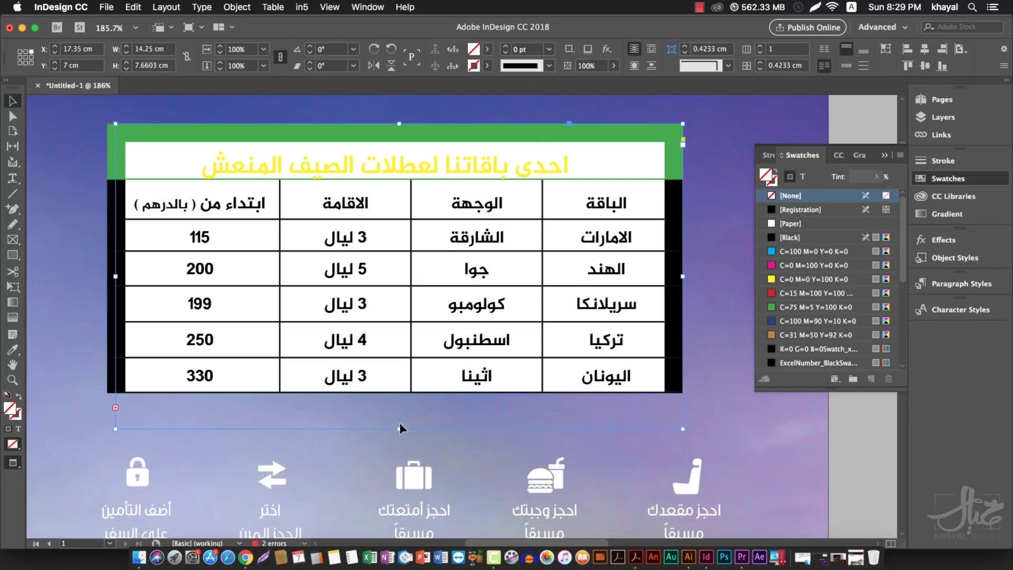
left_click_drag(400, 430, 407, 458)
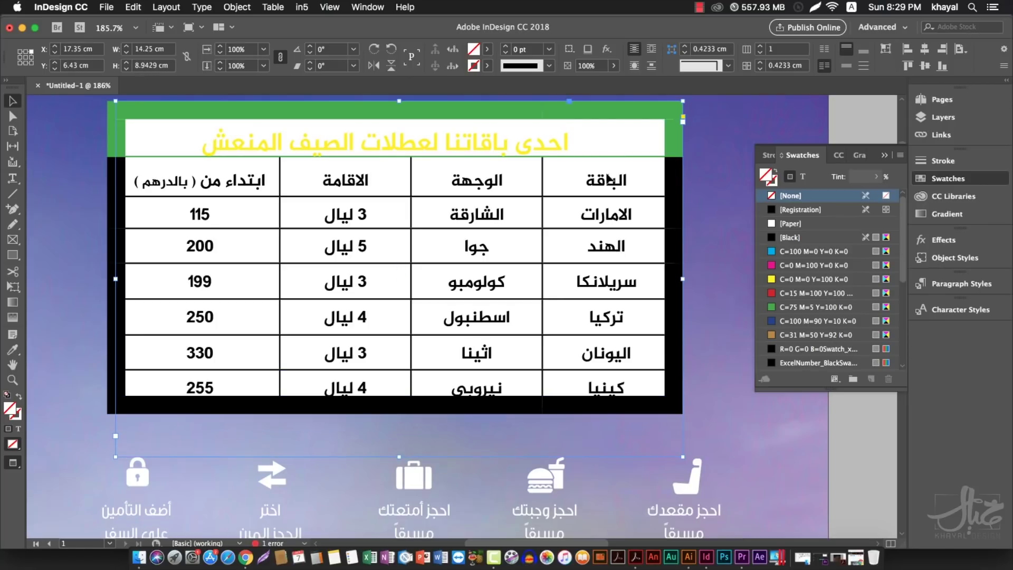
scroll(667, 123, "up", 1)
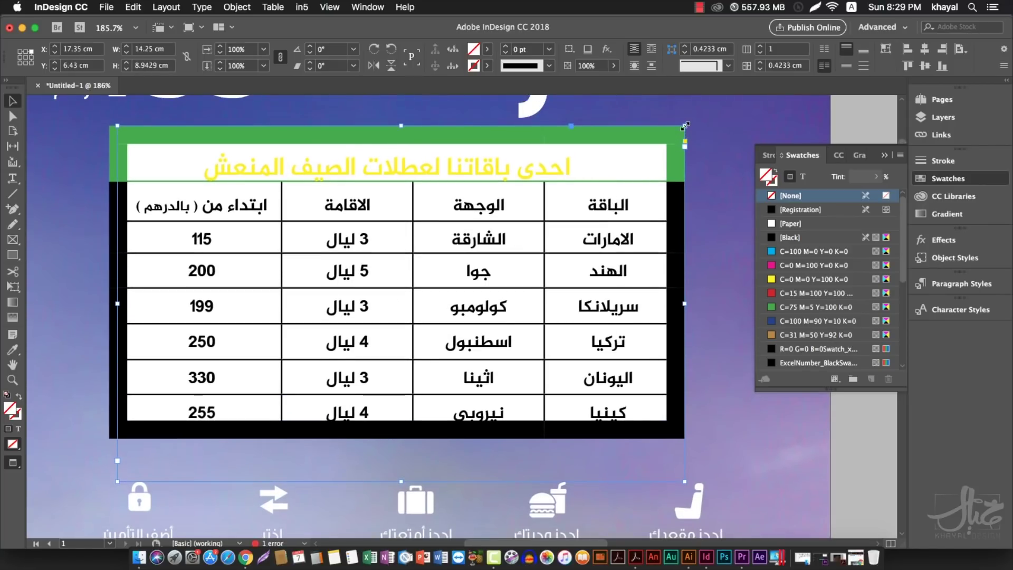
- Select the whole table for text editing and reduce its outer border weight to 6 pt
left_click(12, 178)
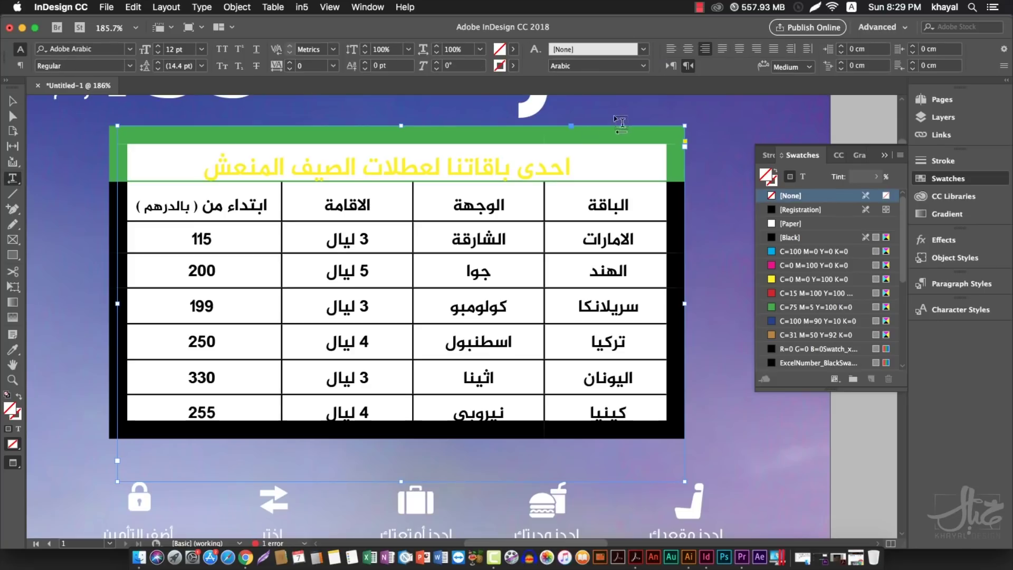
left_click(686, 125)
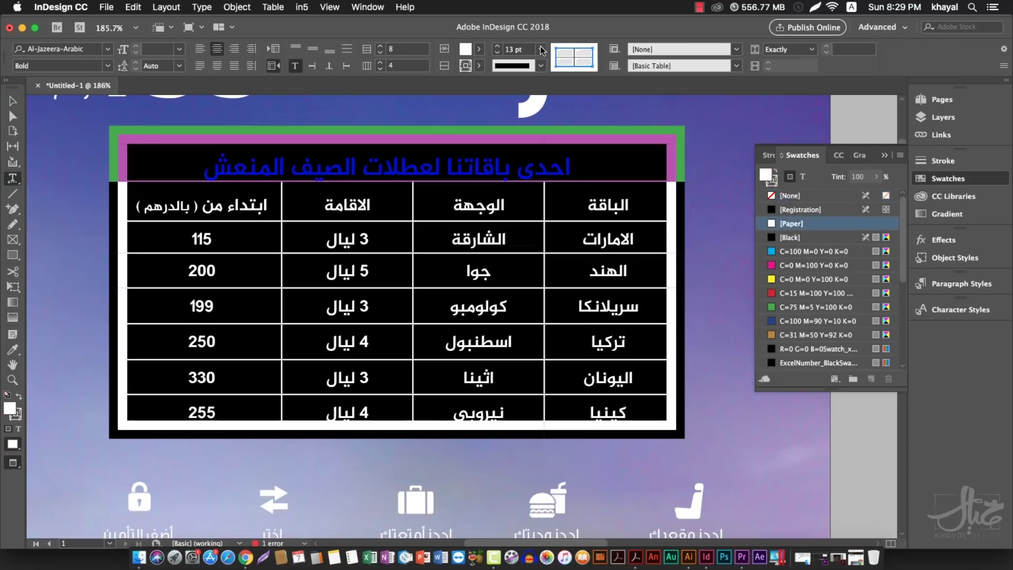
left_click(496, 53)
left_click(496, 53)
left_click(496, 52)
left_click(496, 53)
left_click(496, 53)
left_click(496, 53)
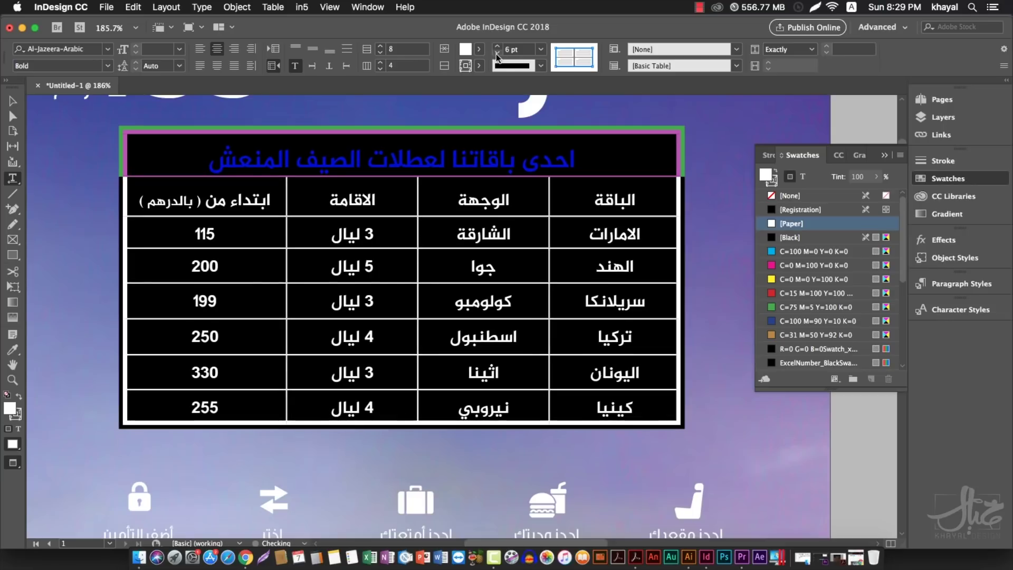
- Change the table's outer border to the Thick - Thick stroke type
left_click(508, 65)
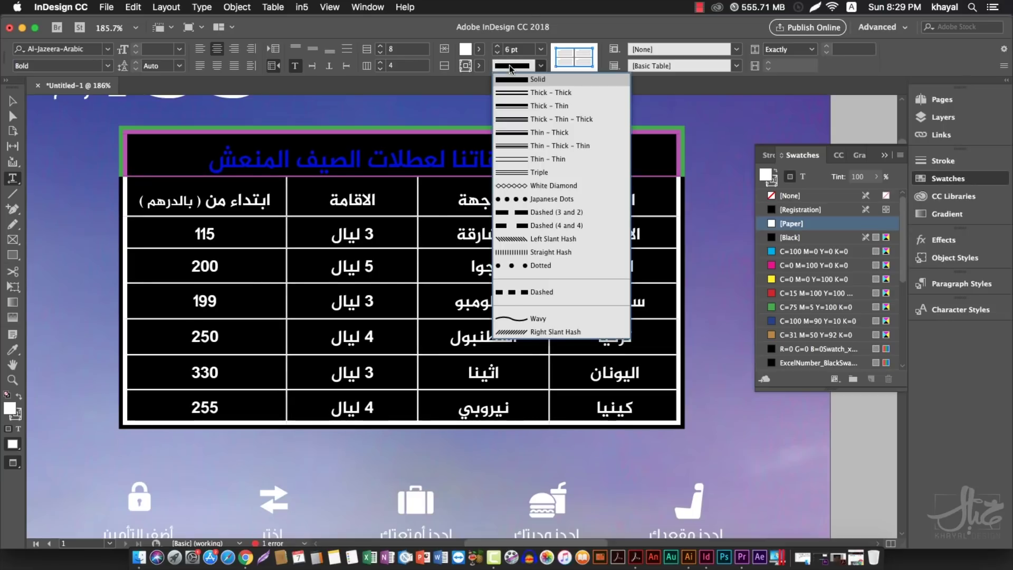
left_click(518, 93)
left_click(544, 139)
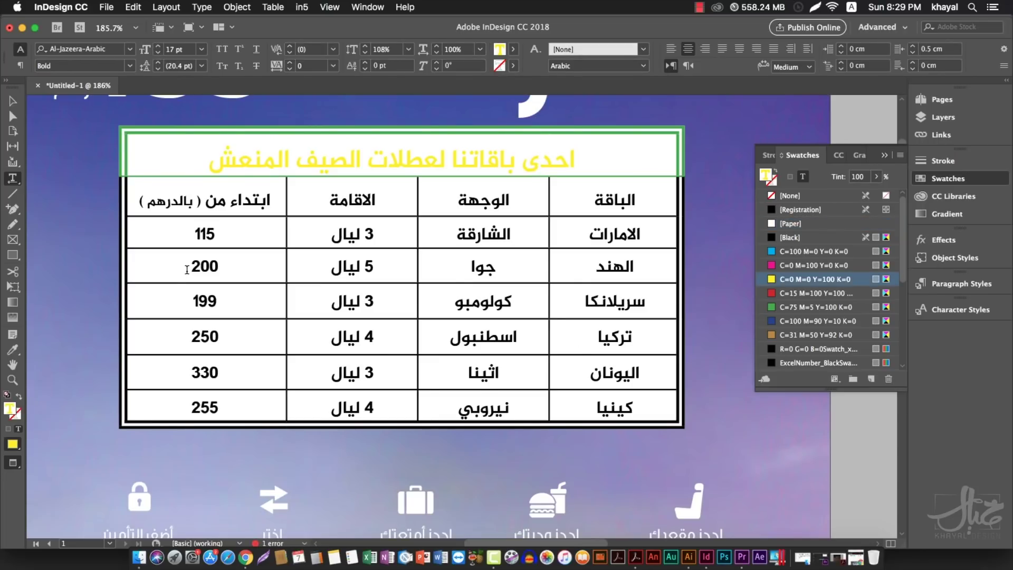
- Select the whole table and change its outer border to the Japanese Dots stroke type
left_click(679, 125)
left_click(527, 66)
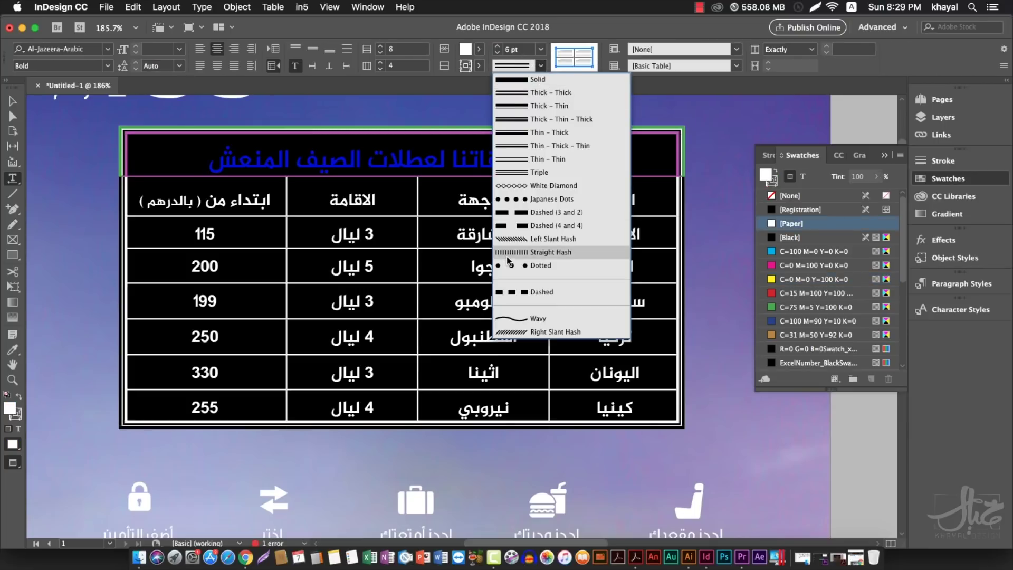
left_click(520, 201)
left_click(663, 201)
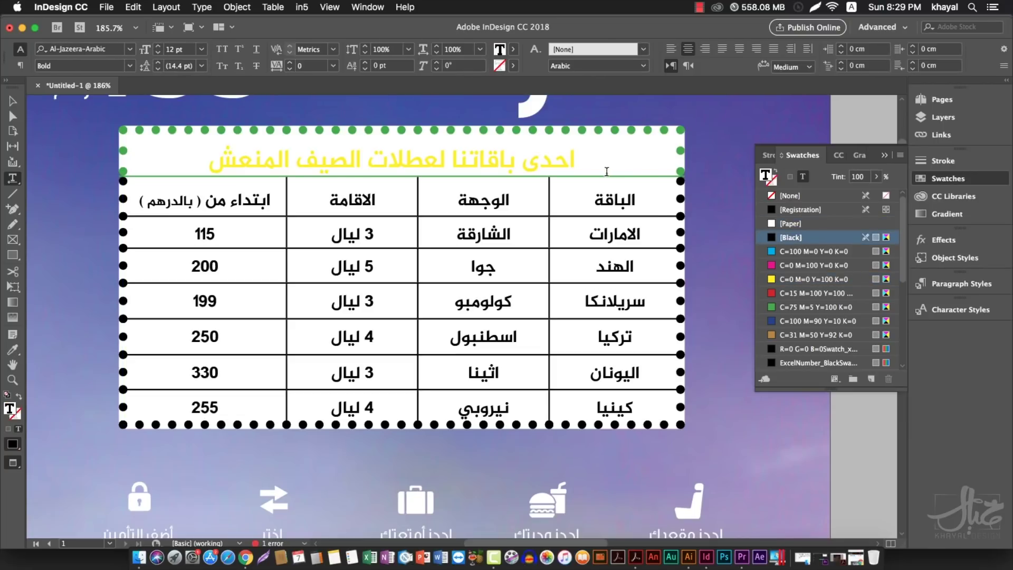
- Return the table's outer border to the Solid stroke type and set its stroke colour to [None]
left_click(680, 126)
left_click(538, 67)
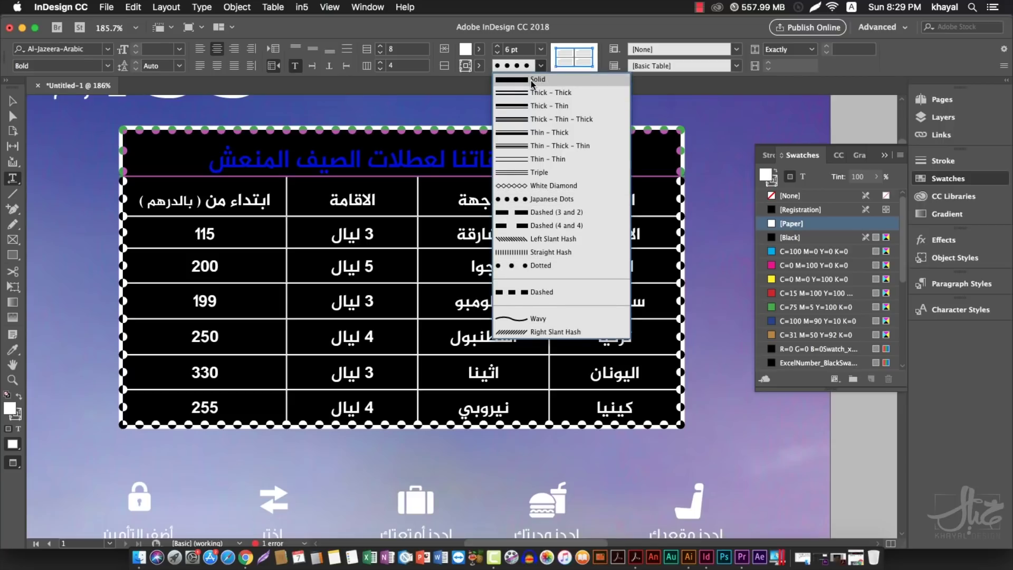
left_click(531, 80)
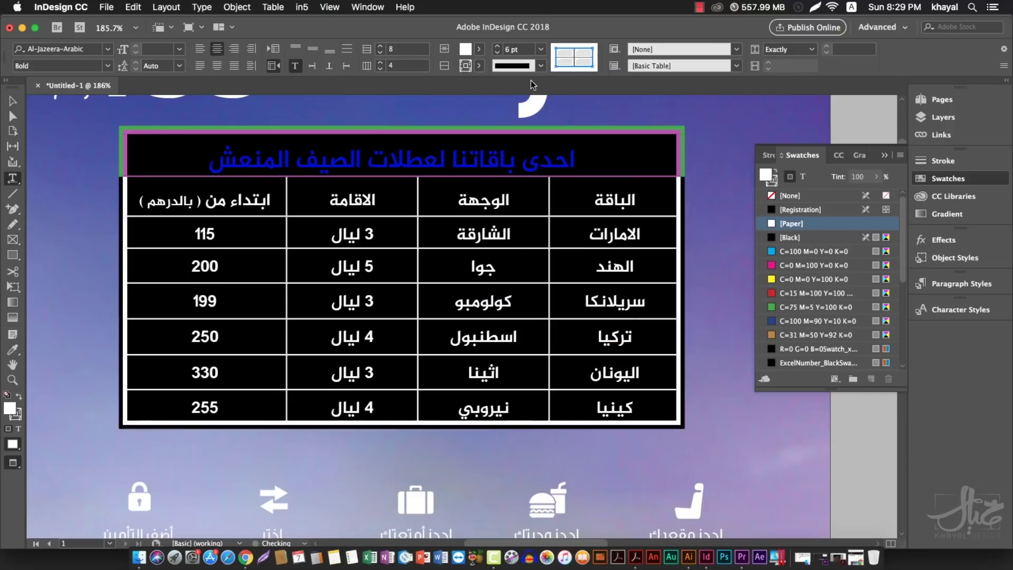
left_click(479, 66)
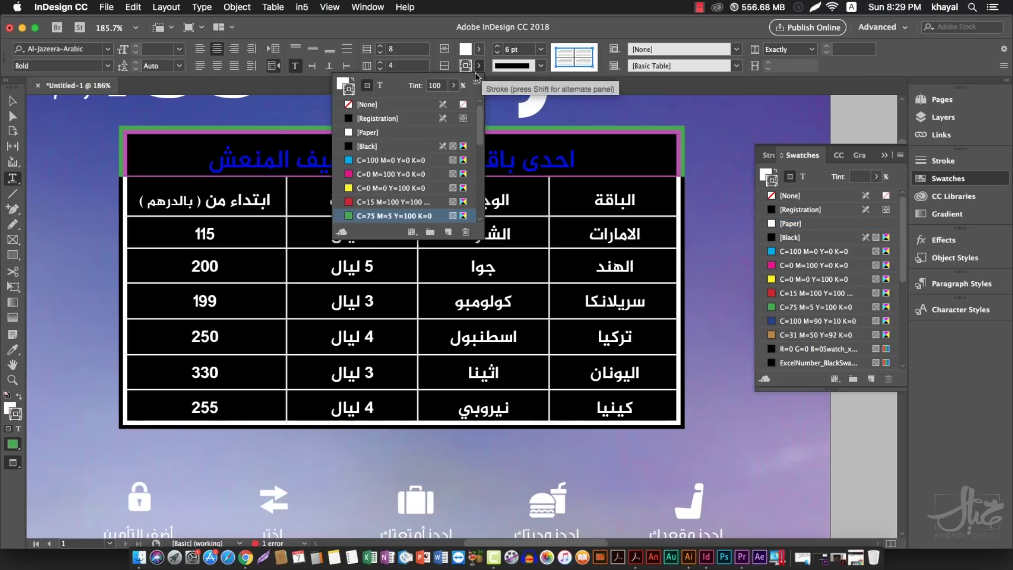
left_click(350, 105)
left_click(520, 153)
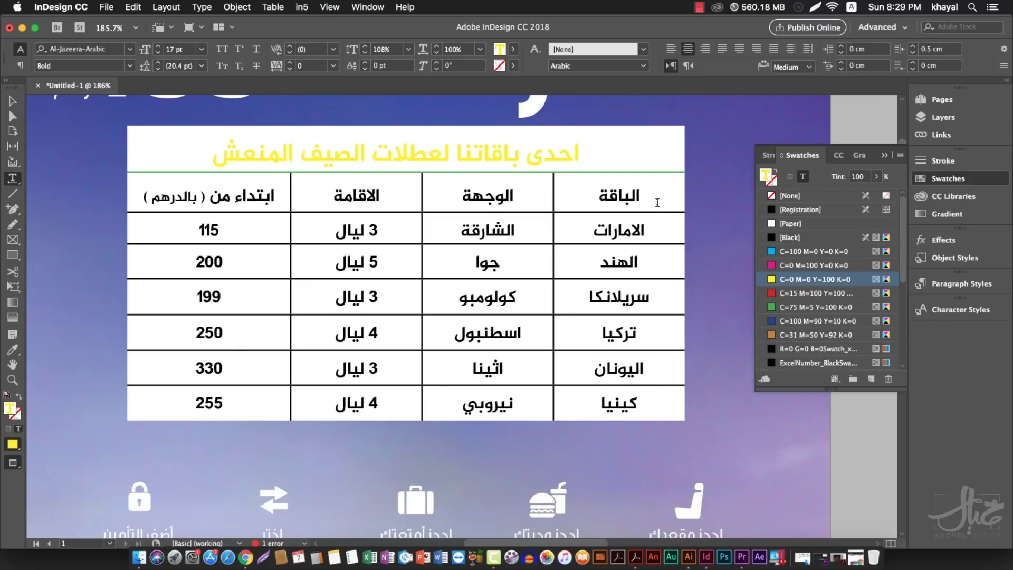
- Select the whole table, include the inner vertical lines but not the horizontal ones, and apply the Japanese Dots stroke type
left_click(687, 123)
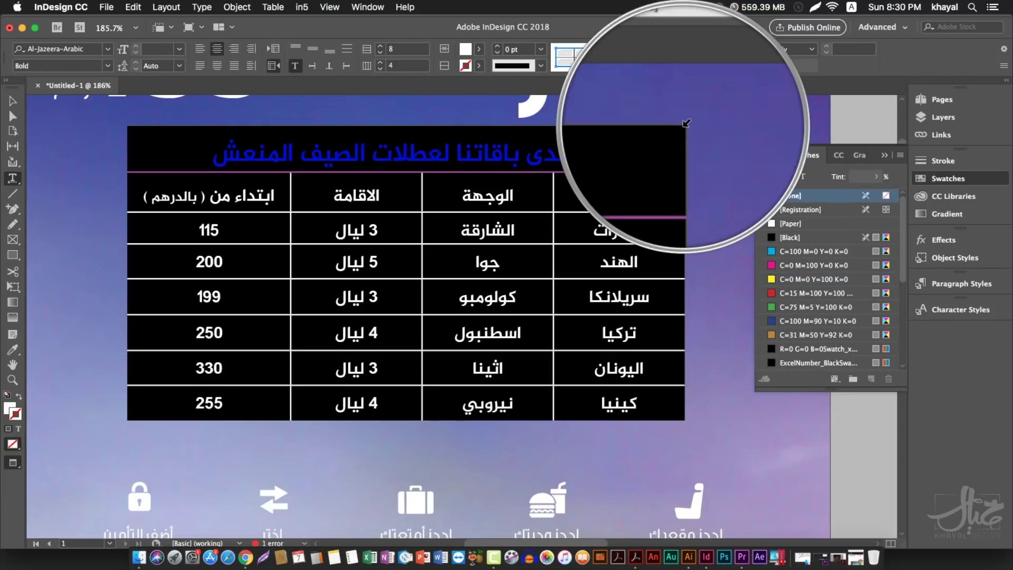
left_click(574, 63)
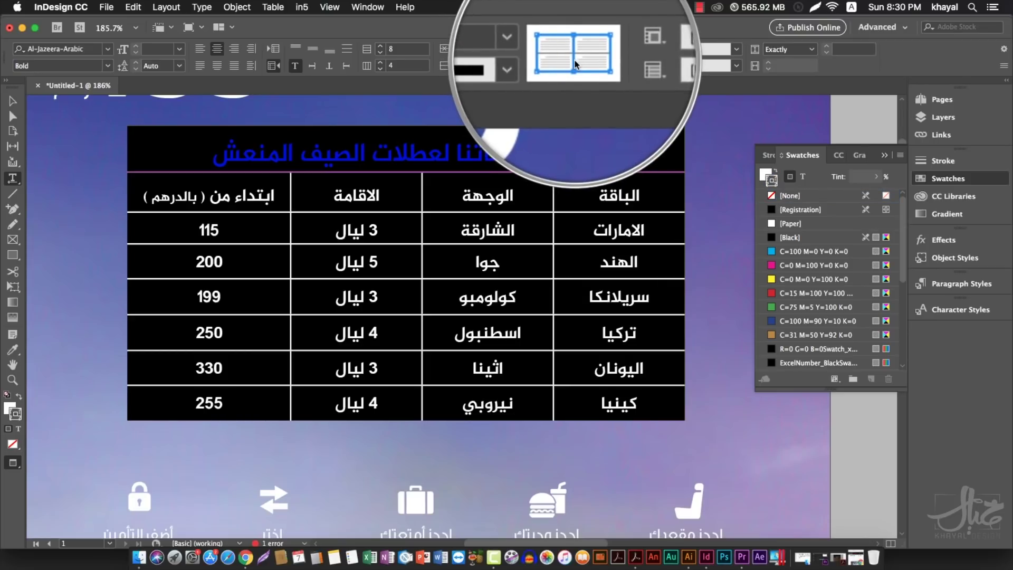
left_click(575, 56)
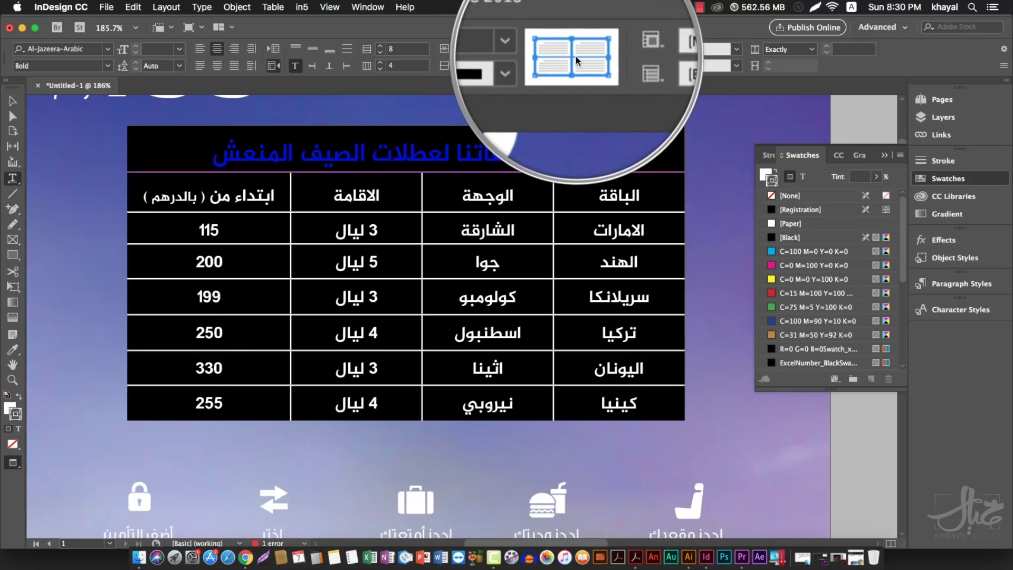
left_click(572, 55)
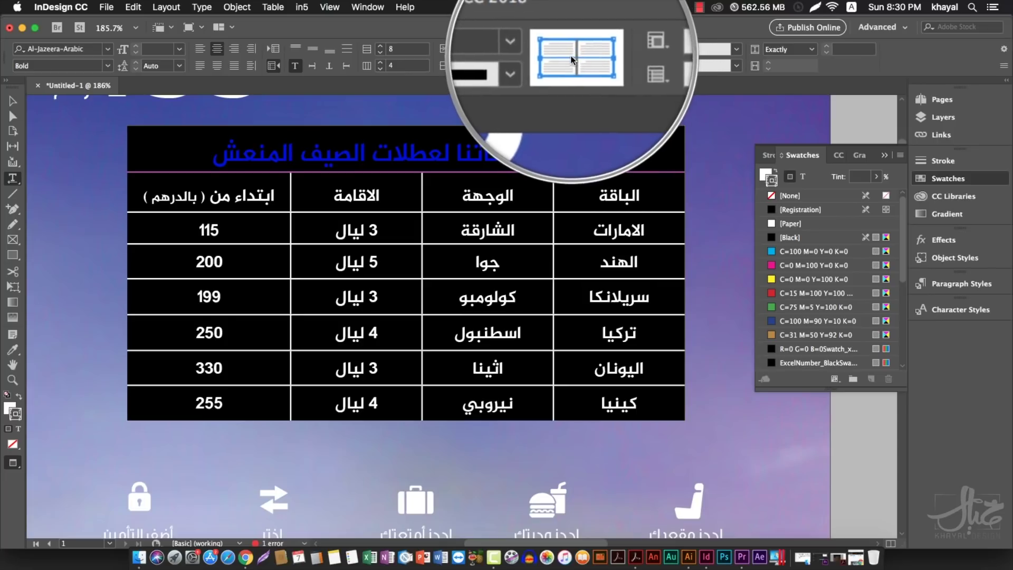
left_click(569, 56)
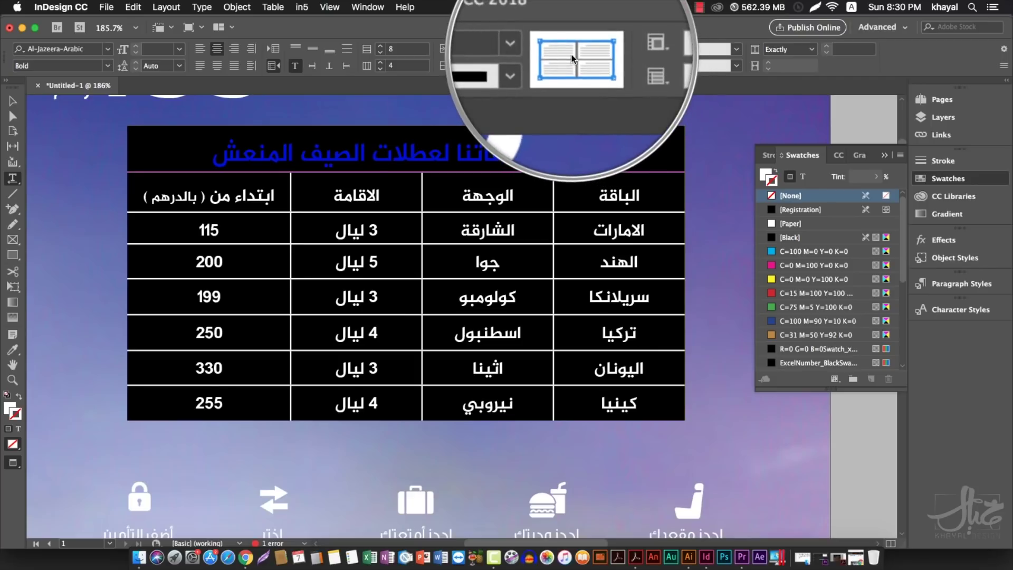
left_click(573, 55)
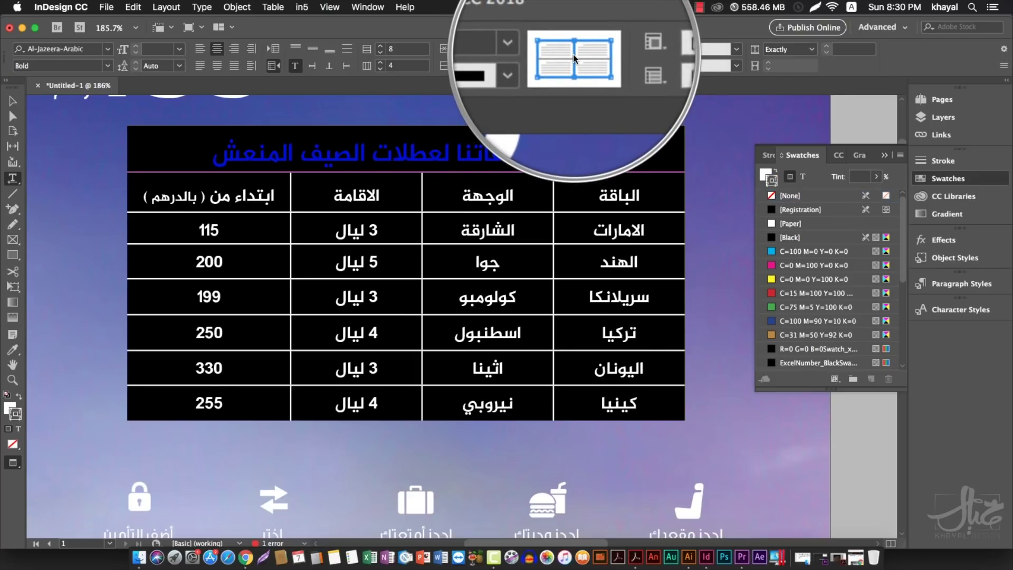
left_click(543, 64)
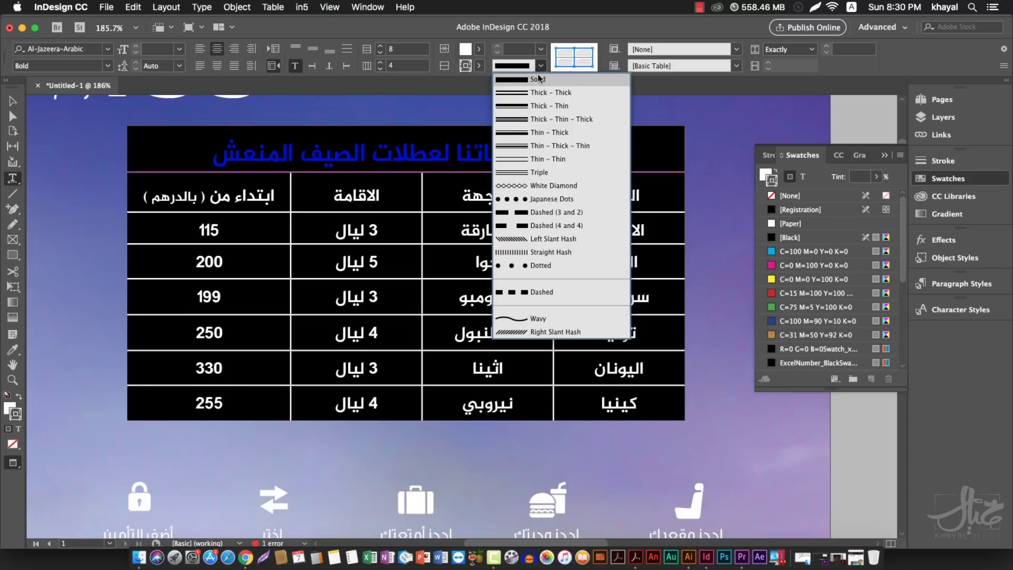
left_click(525, 197)
left_click(524, 195)
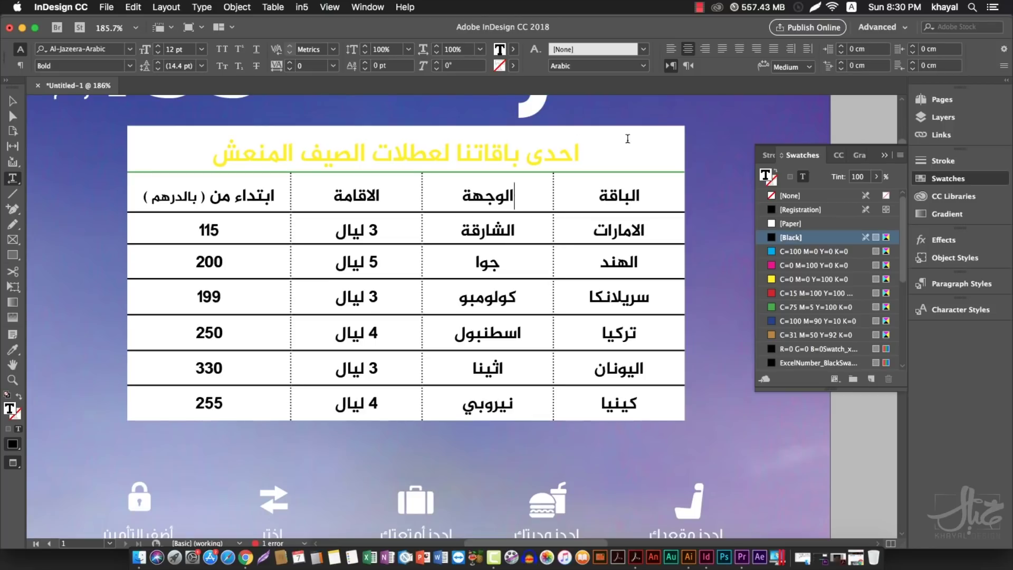
- Select the whole table and give all its border and inner lines the Dashed stroke type in C=0 M=100 Y=0 K=0
left_click(686, 124)
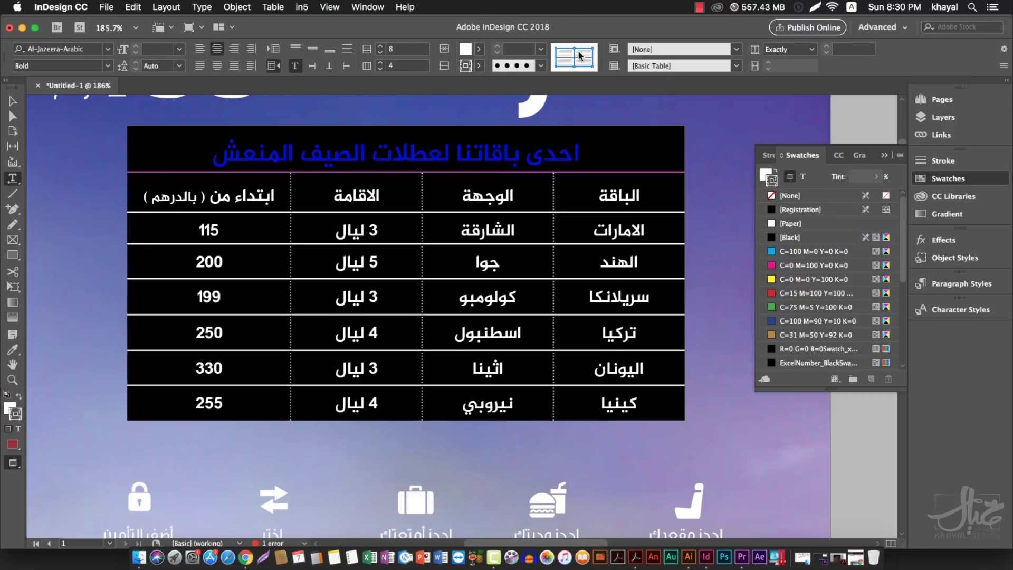
left_click(664, 134)
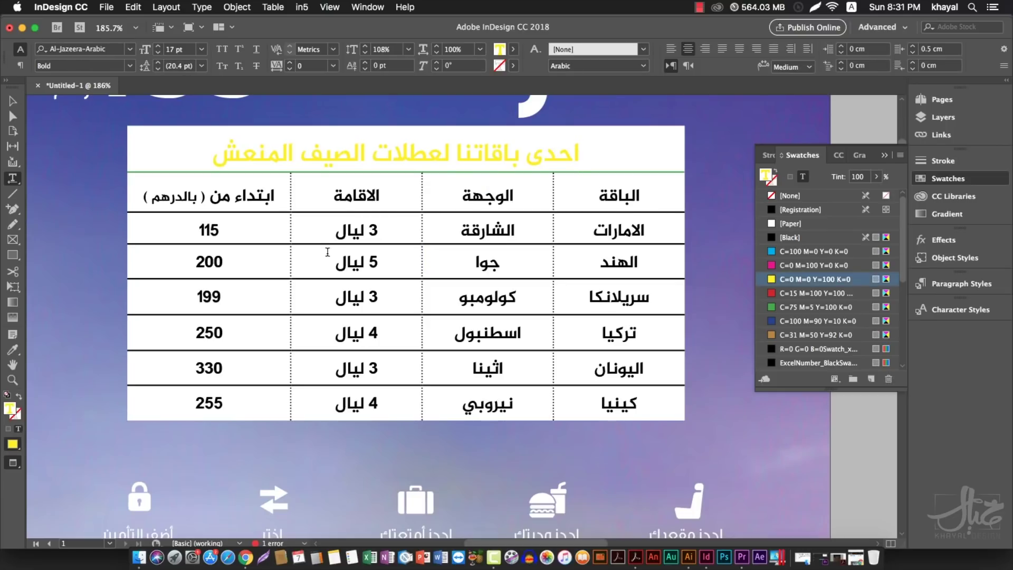
left_click(684, 125)
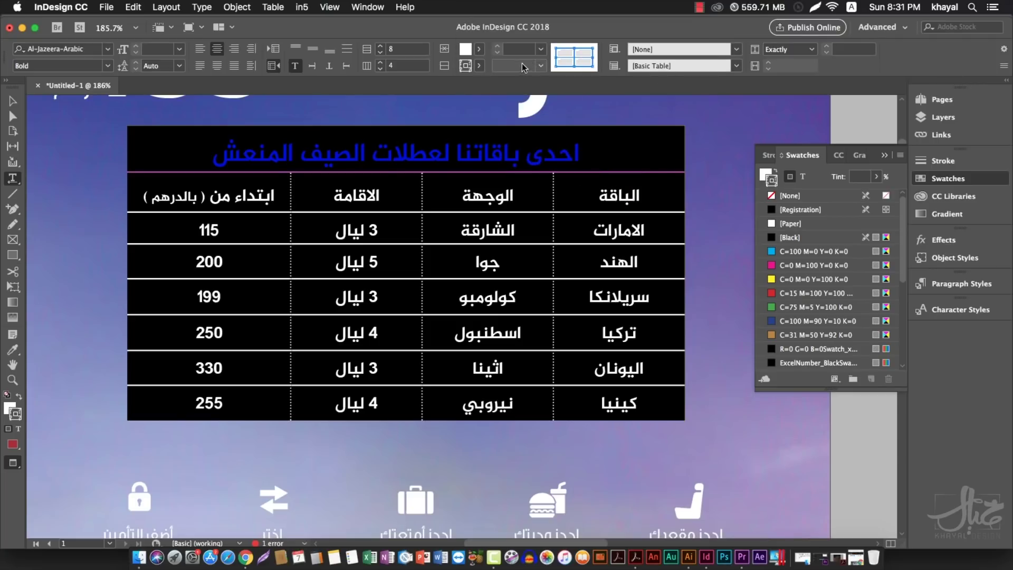
left_click(543, 65)
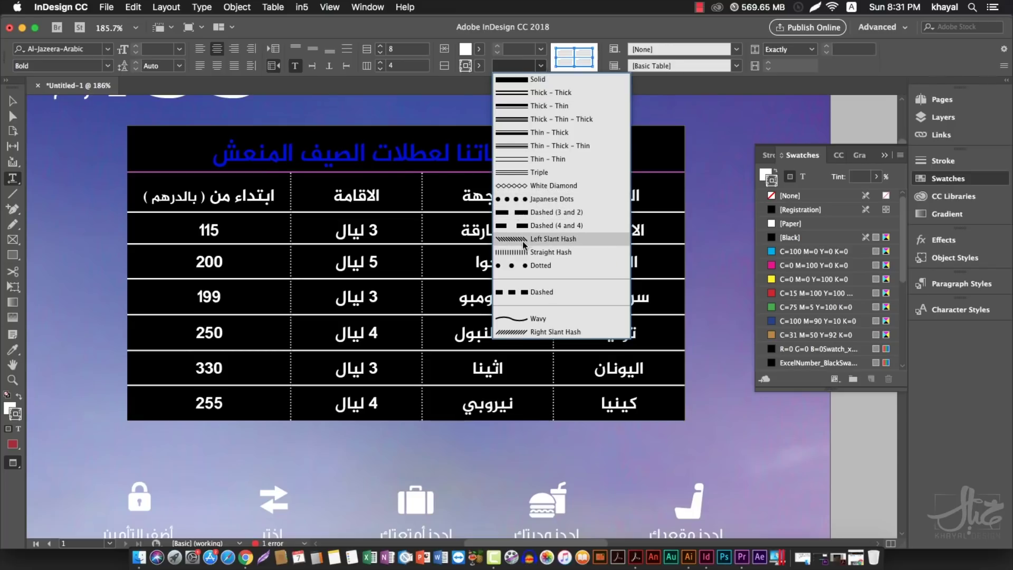
left_click(509, 292)
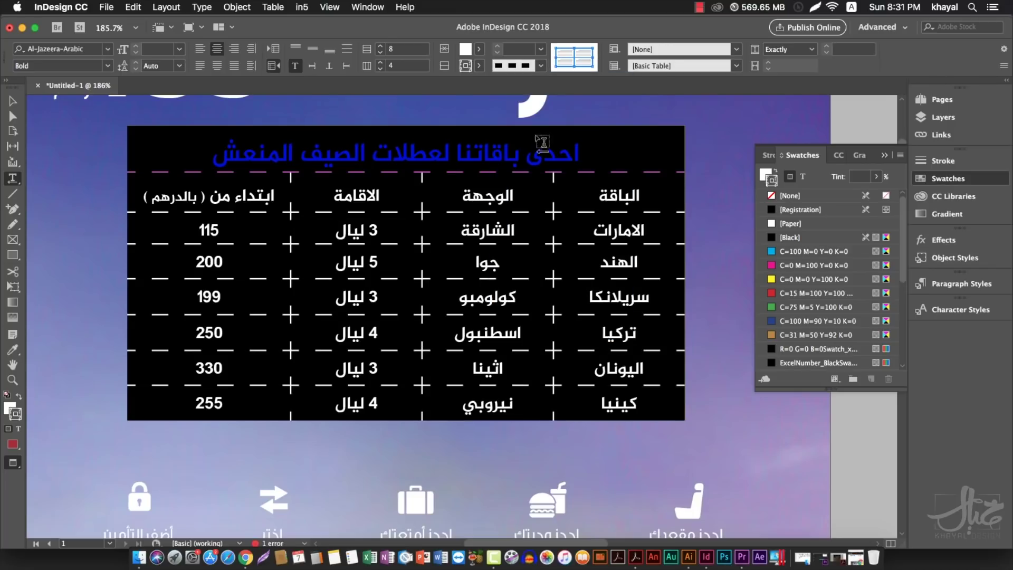
left_click(479, 65)
left_click(348, 175)
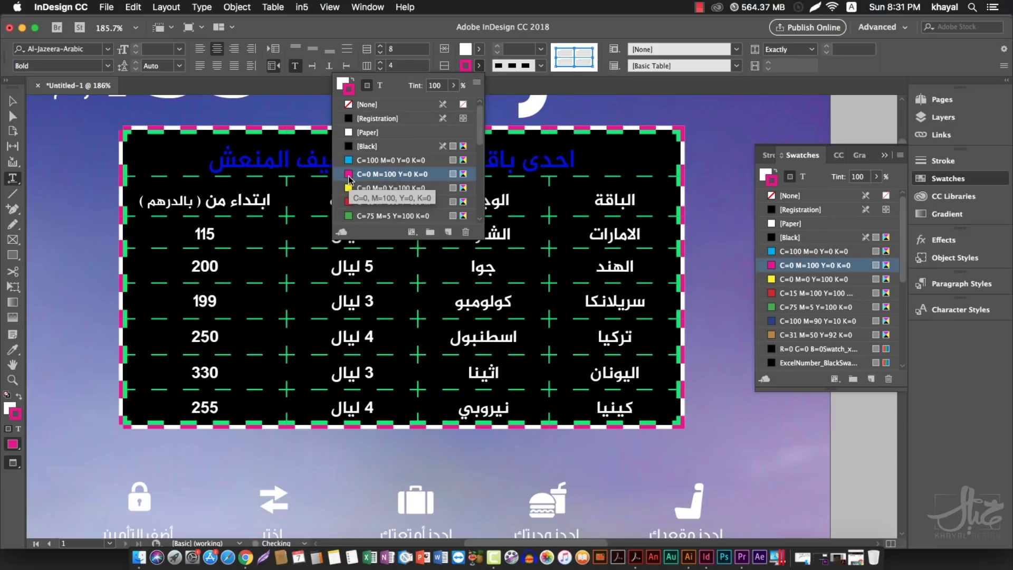
- Undo the dashed magenta strokes and have the whole table selected with all its lines included
left_click(493, 316)
left_click(571, 296)
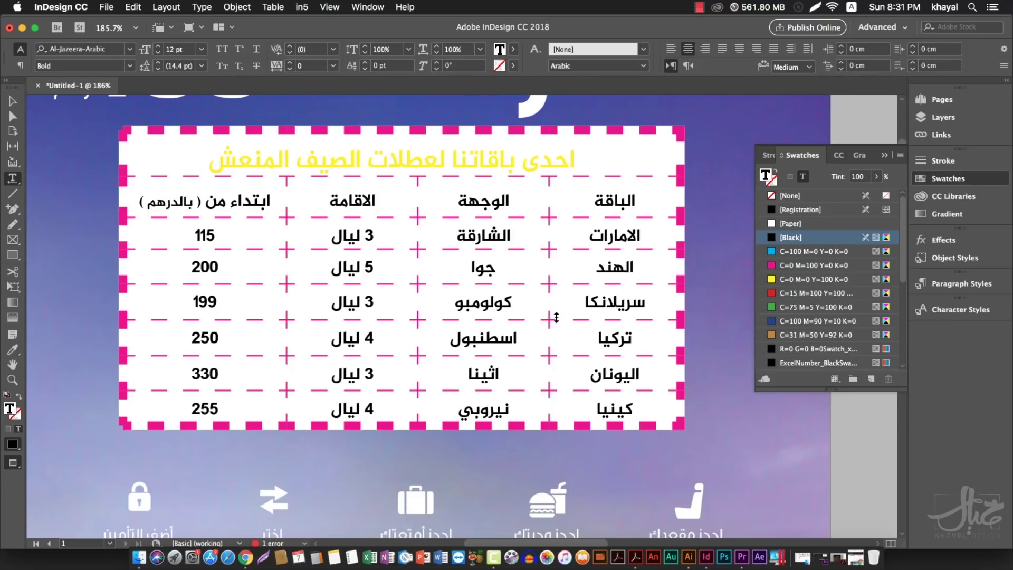
key("super+alt+a")
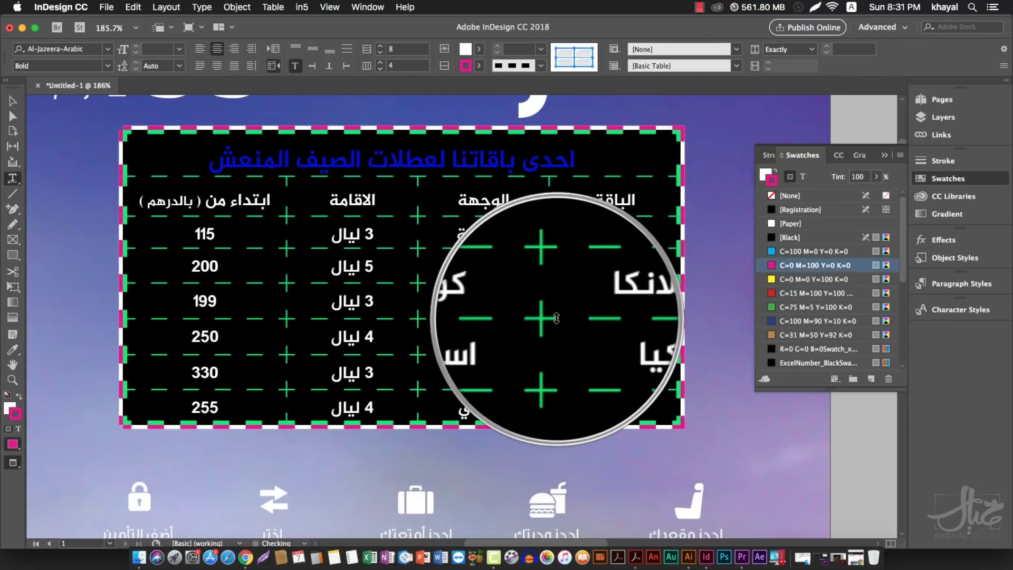
left_click(556, 317)
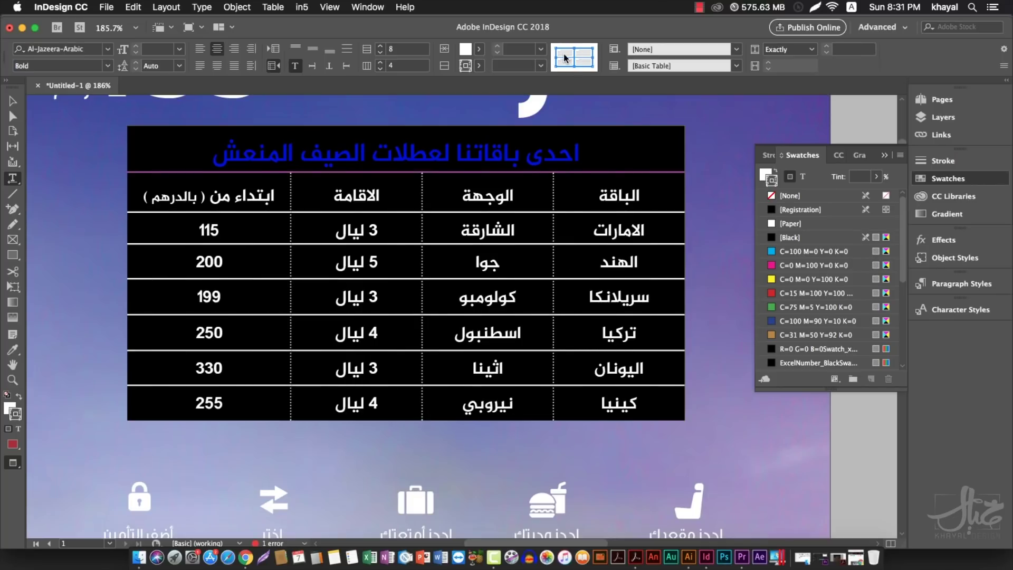
- Show the stroke settings in place of the swatches and examine the line preview for the selected table
left_click(890, 164)
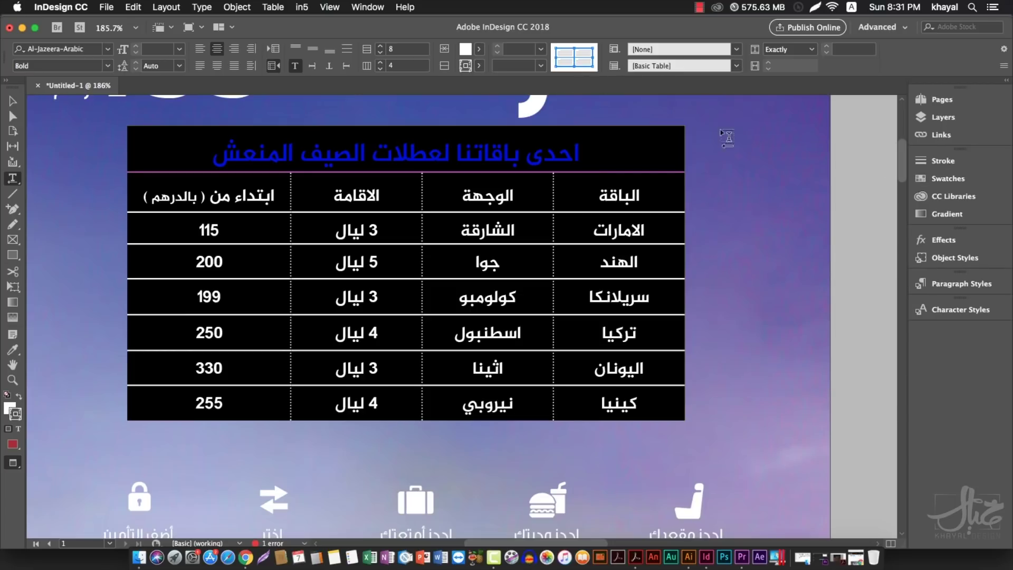
left_click(944, 161)
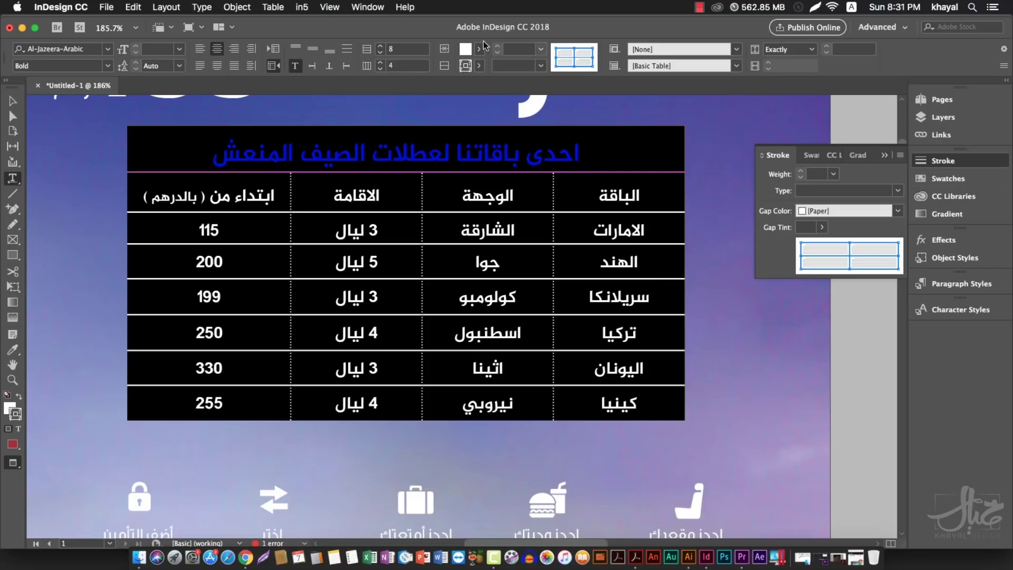
left_click(362, 11)
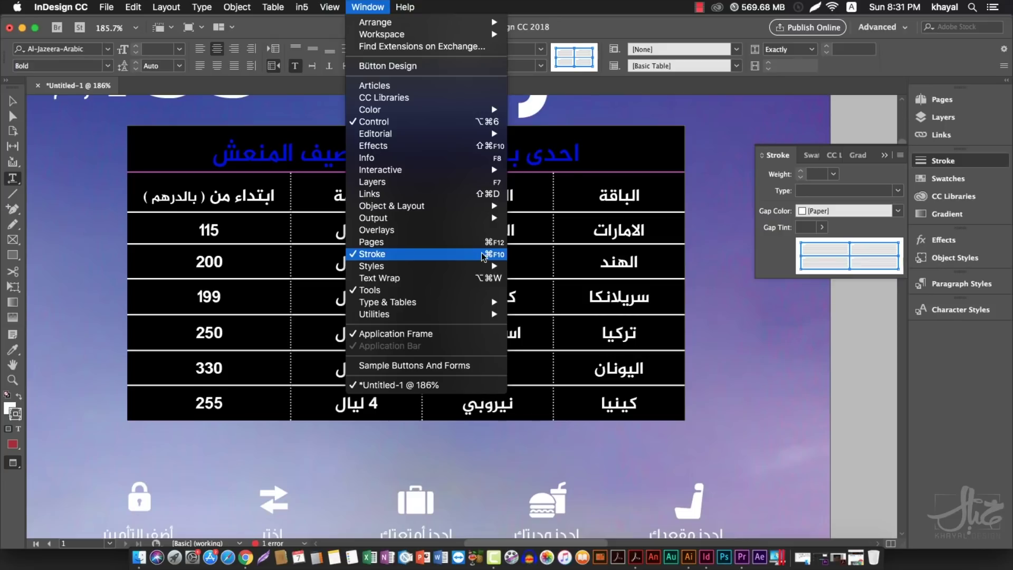
left_click(850, 243)
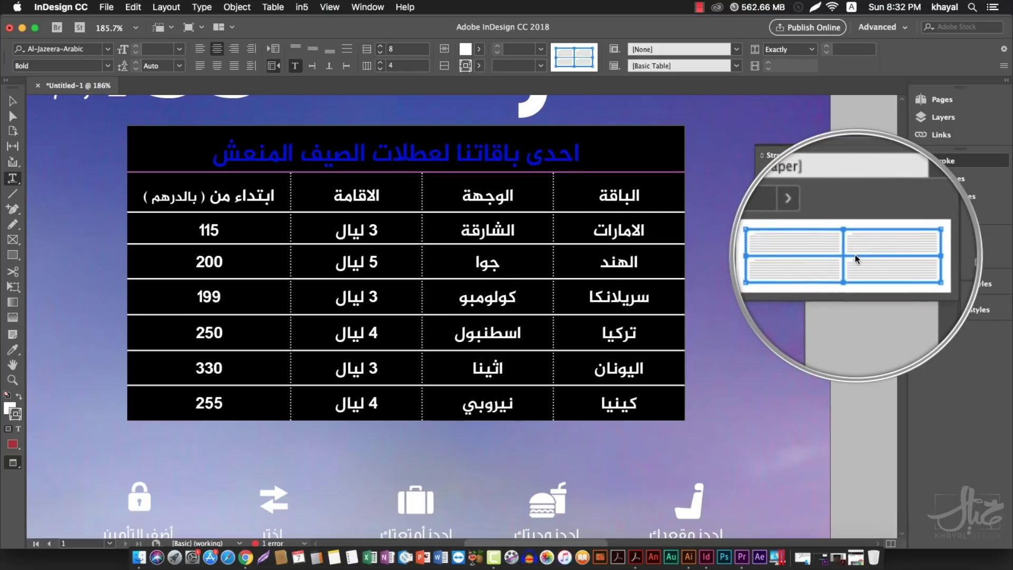
- Deselect the whole table and select only the header cell "الباقة"
left_click(674, 227)
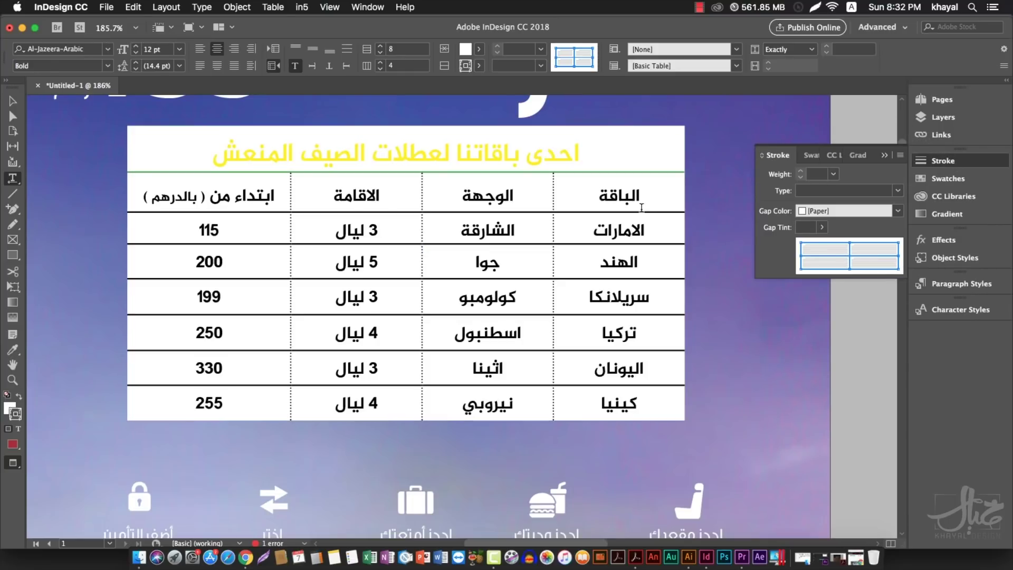
left_click(686, 124)
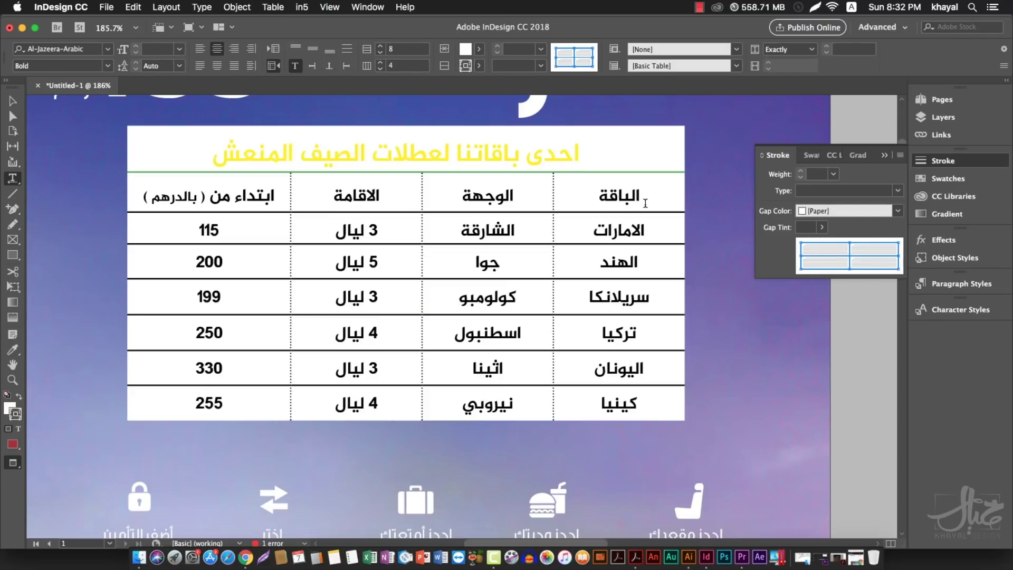
left_click(645, 204)
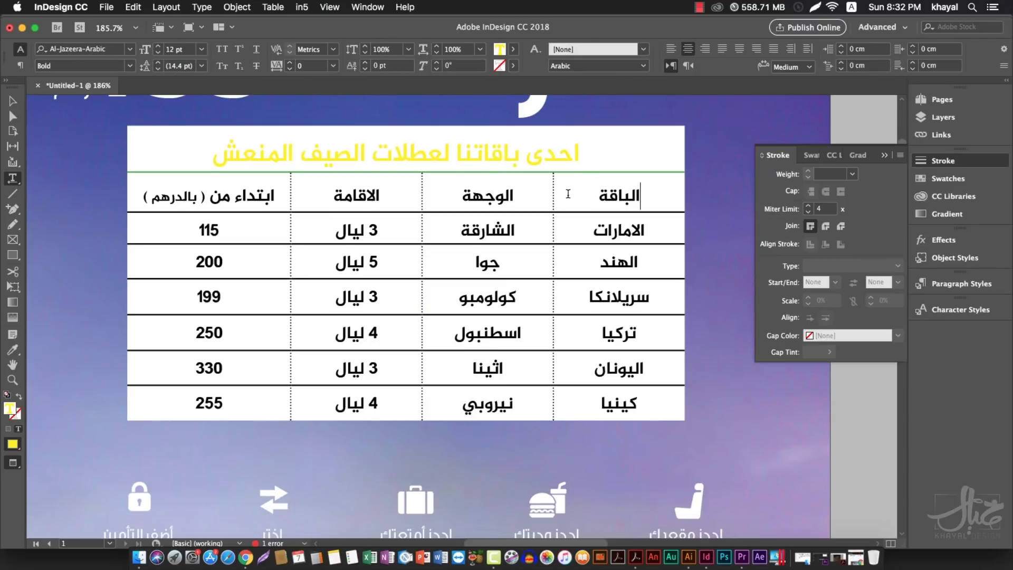
key("Escape")
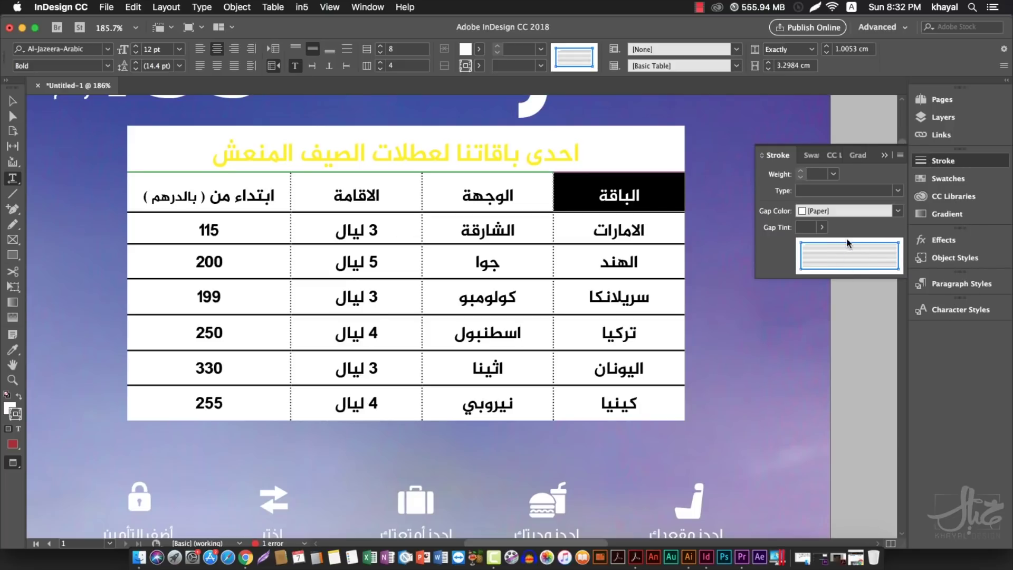
- Reselect the "الباقة" header cell, split it vertically, and undo the split
left_click(618, 191)
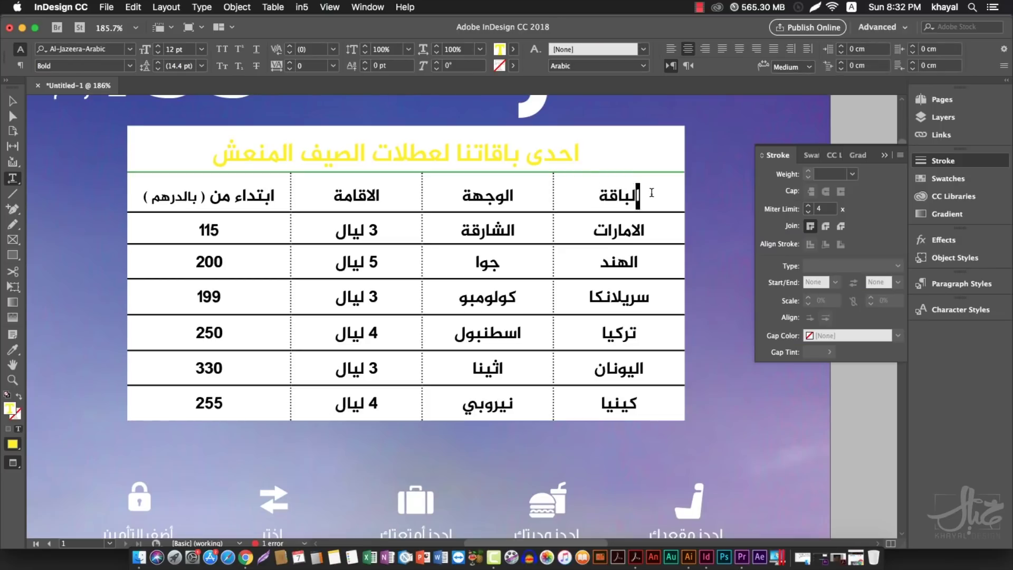
left_click_drag(593, 191, 666, 195)
key("Escape")
right_click(677, 196)
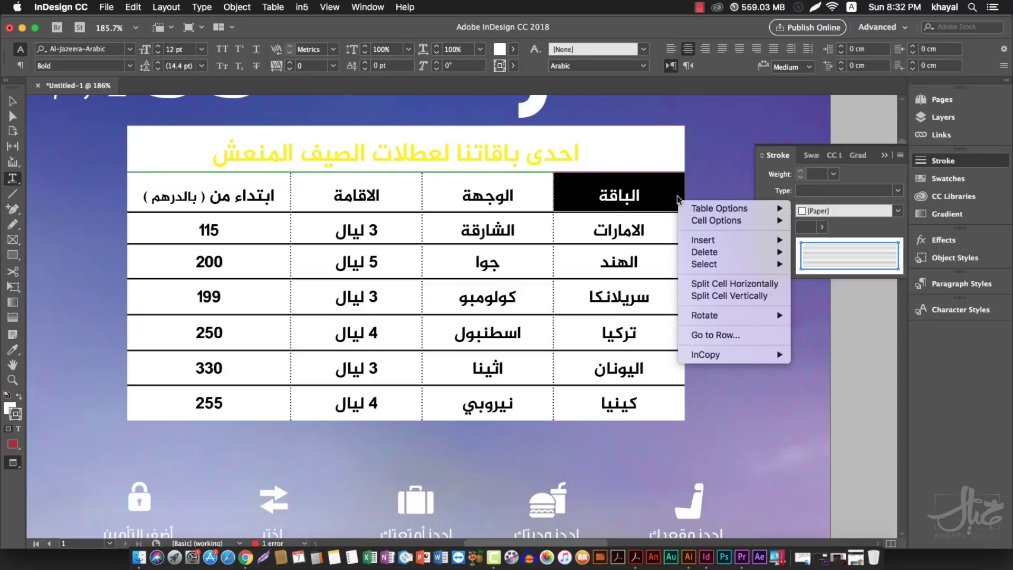
left_click(722, 297)
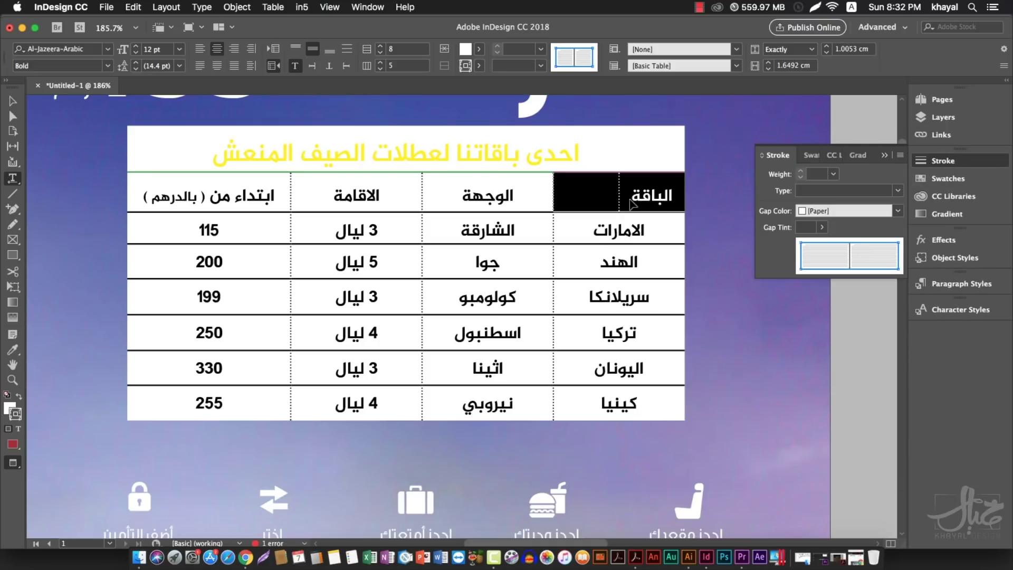
key("super+z")
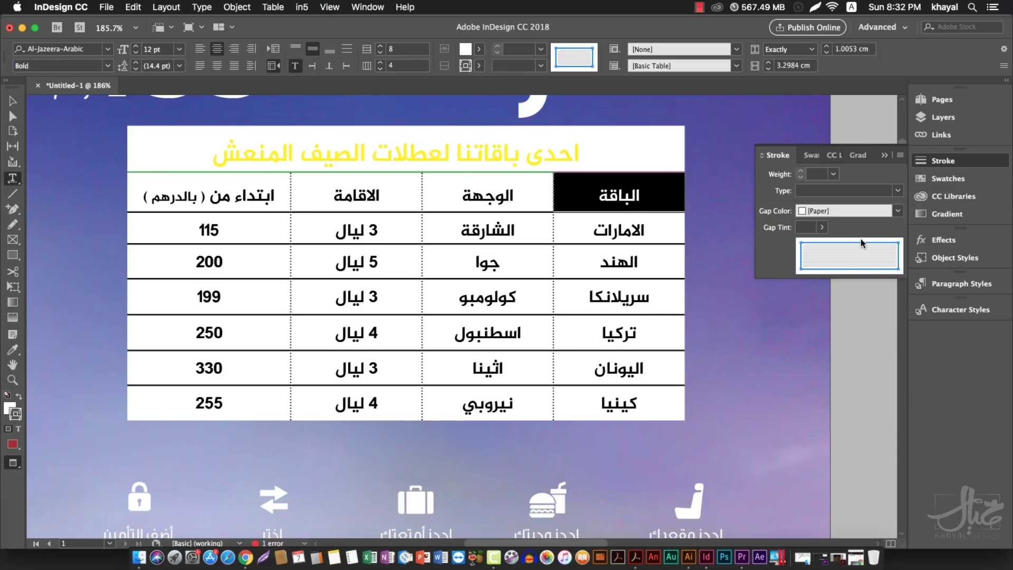
- Give the "الباقة" cell's outline the red C=15 M=100 Y=100 stroke colour and the Thick - Thick stroke type
left_click(480, 67)
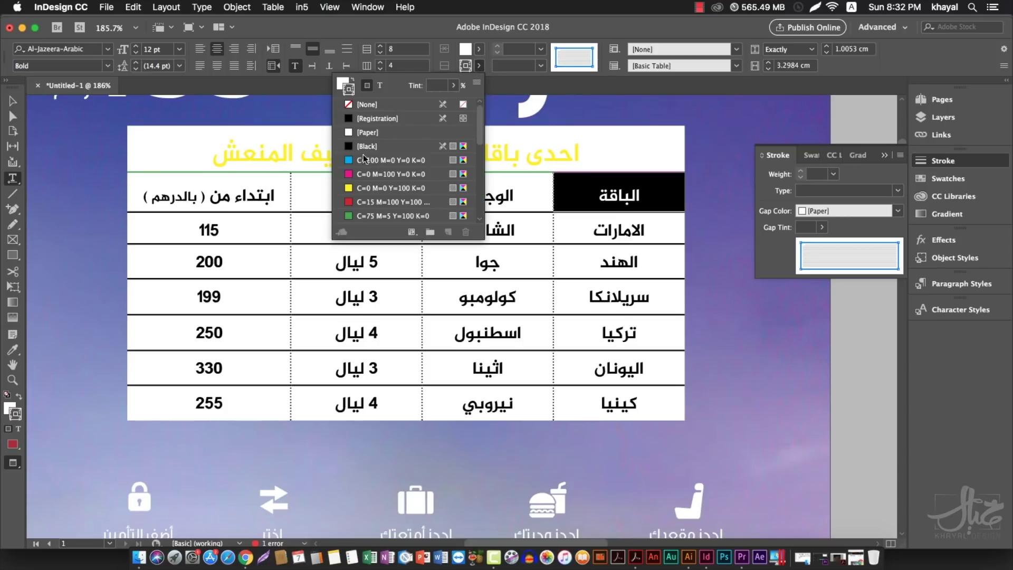
left_click(350, 203)
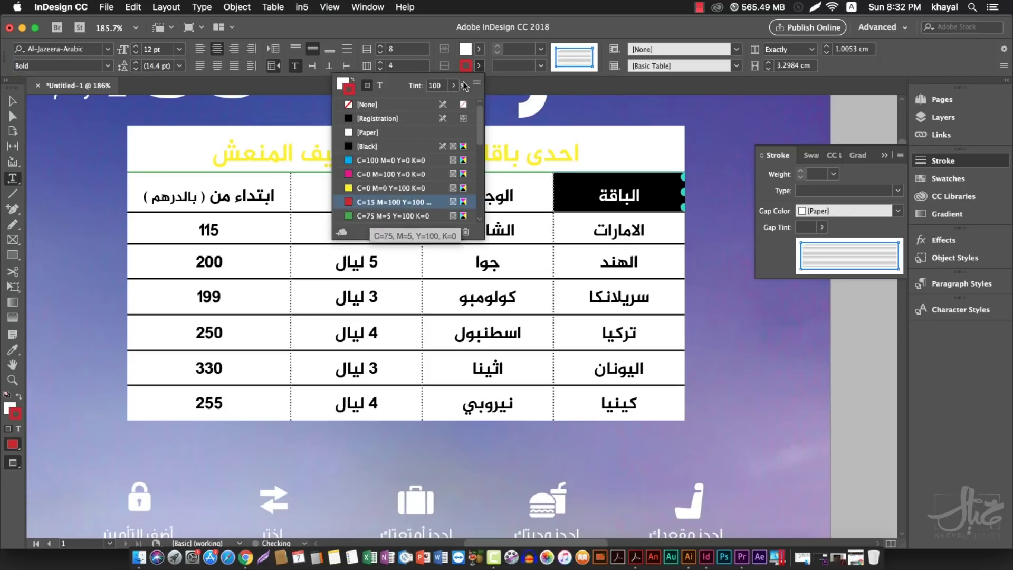
left_click(547, 62)
left_click(541, 65)
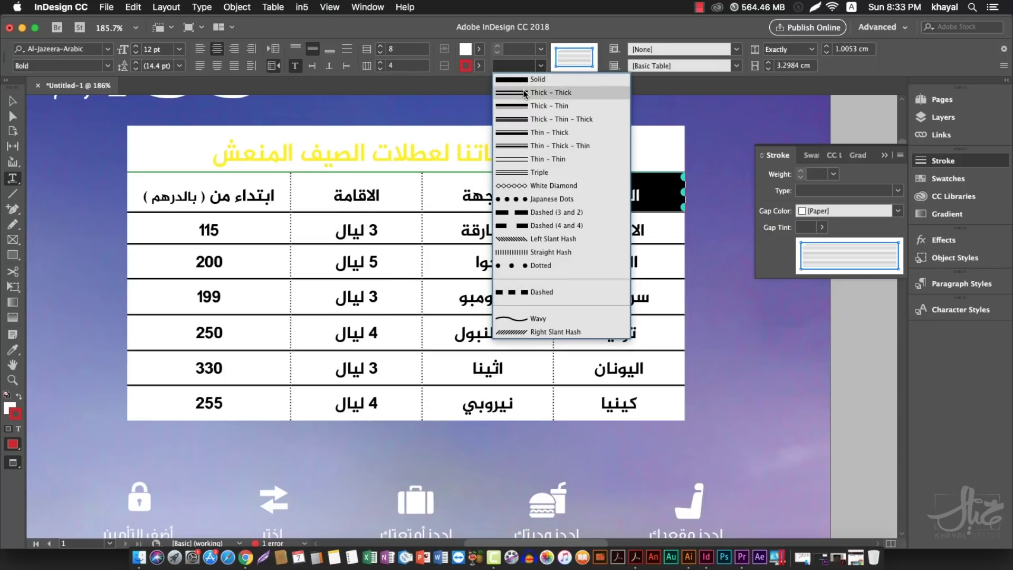
left_click(524, 91)
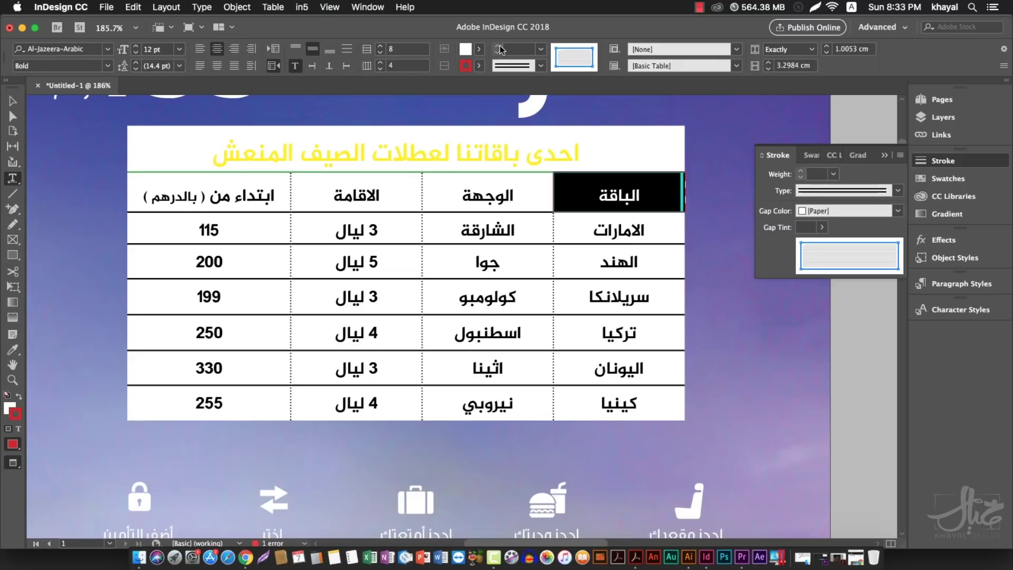
- Set the stroke weight of the "الباقة" cell's outline to 1 pt and deselect the cell
left_click(540, 50)
left_click(535, 116)
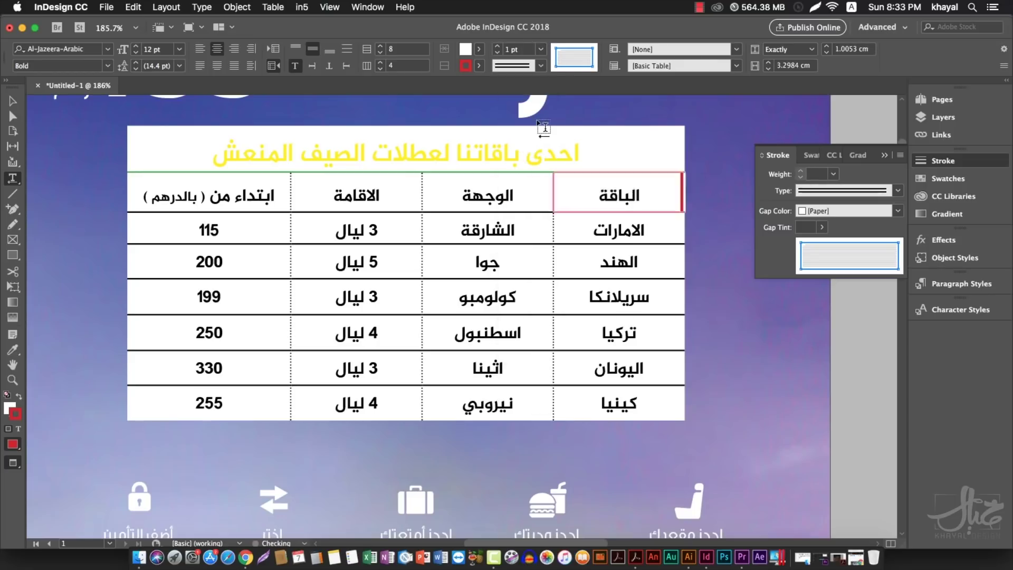
left_click(605, 178)
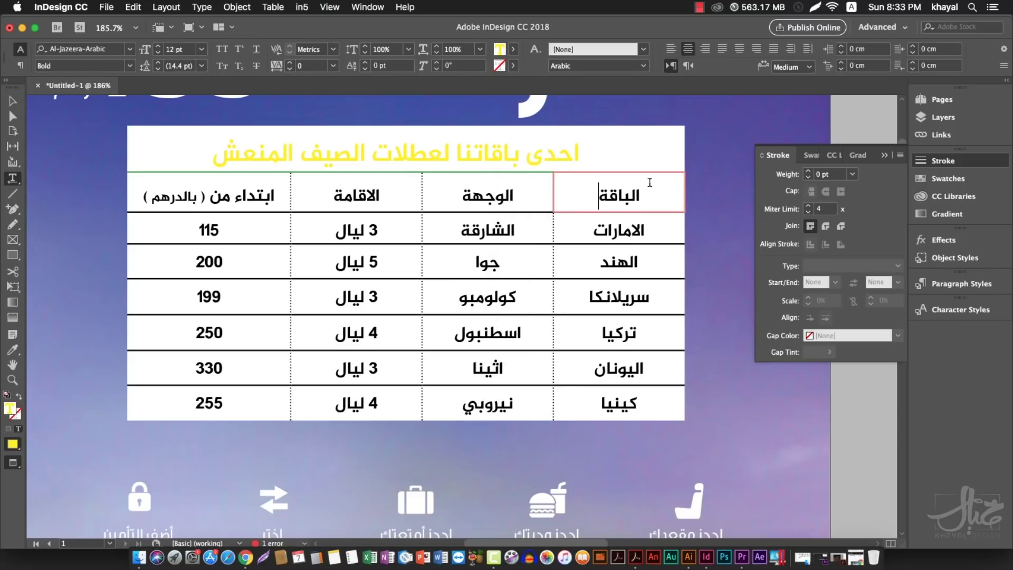
- Reselect the "الباقة" header cell and increase its outline's stroke weight to 3 pt
double_click(631, 186)
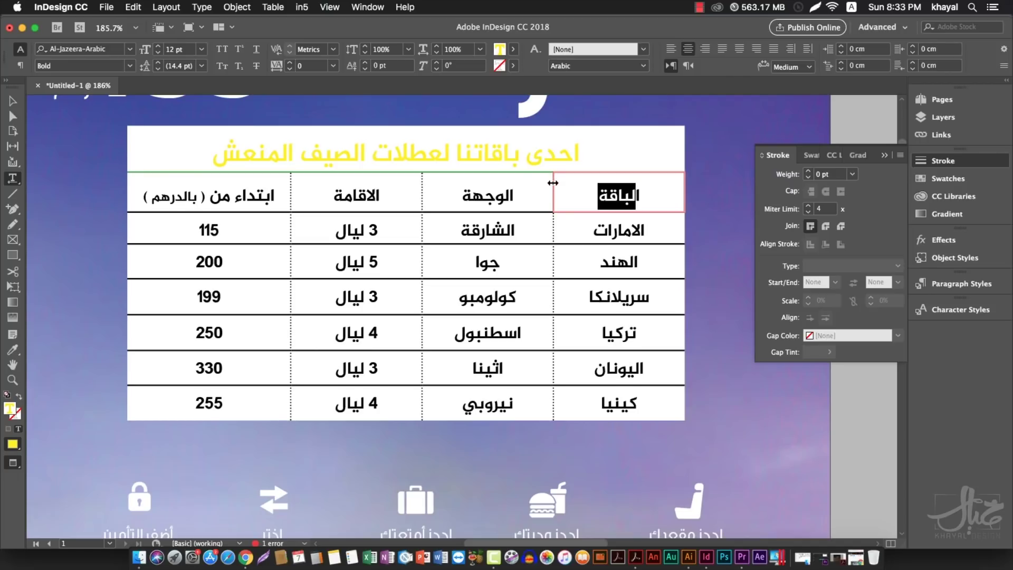
left_click(575, 189)
key("Escape")
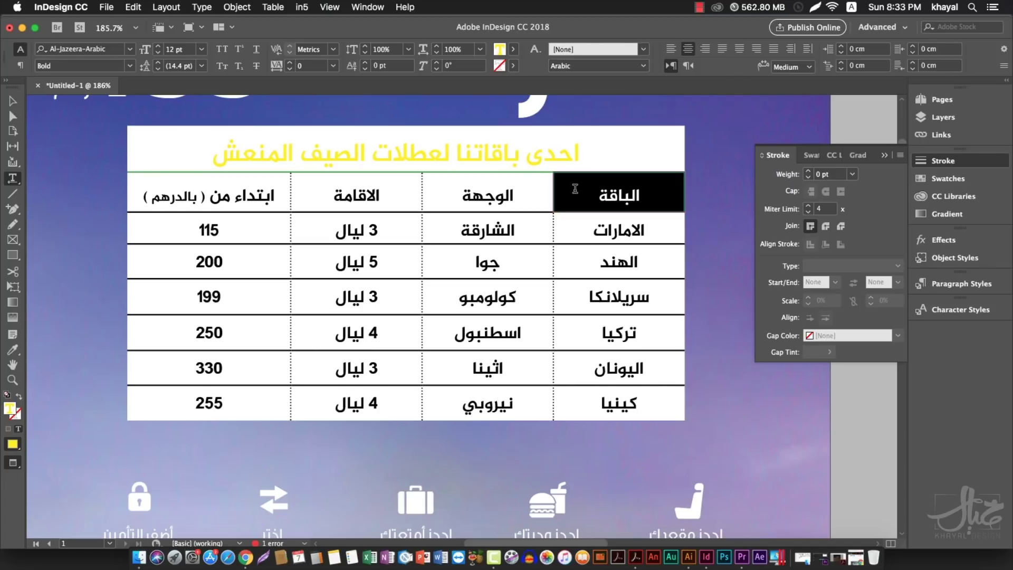
left_click(496, 46)
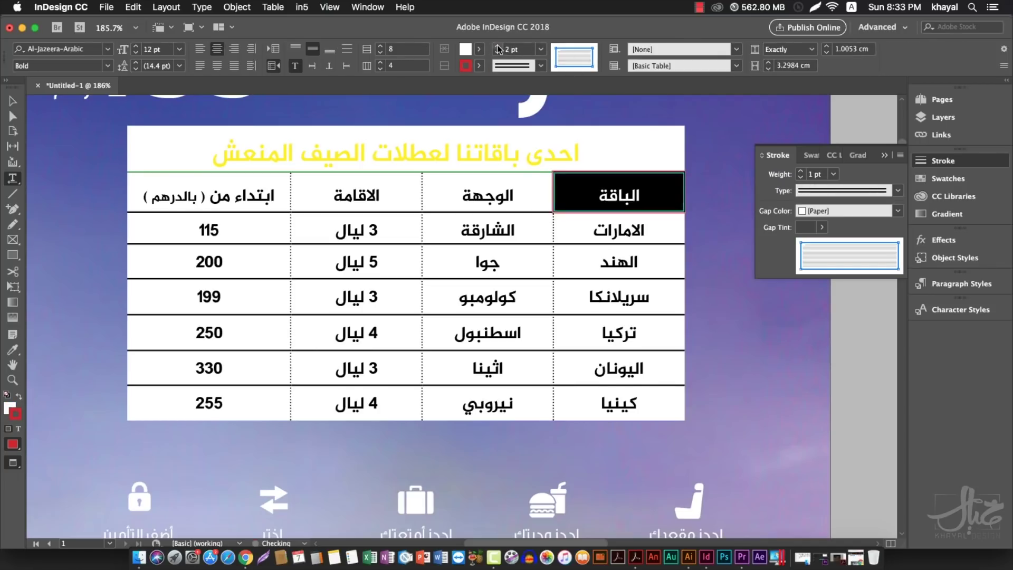
left_click(497, 46)
left_click(568, 191)
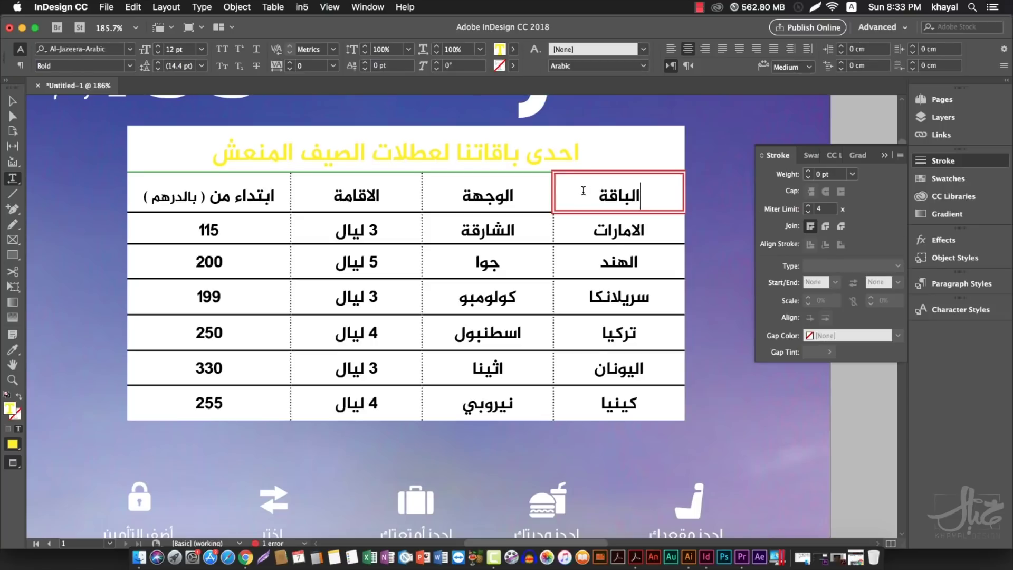
- Reselect the "الباقة" header cell, limit the stroke editing to its bottom edge, and colour that edge green C=75 M=5 Y=100 K=0
left_click_drag(562, 191, 659, 190)
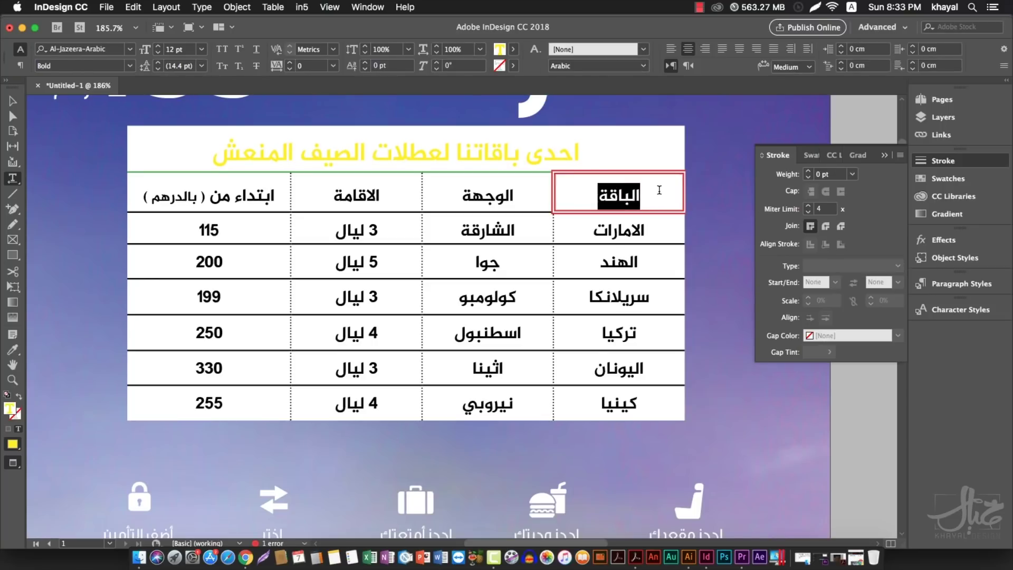
left_click(675, 191)
key("Escape")
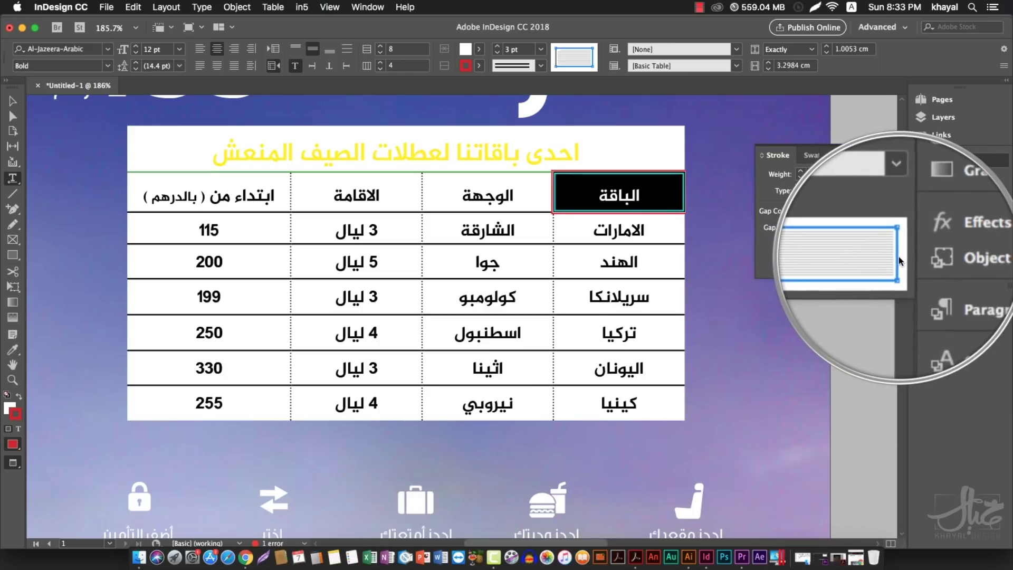
left_click(872, 240)
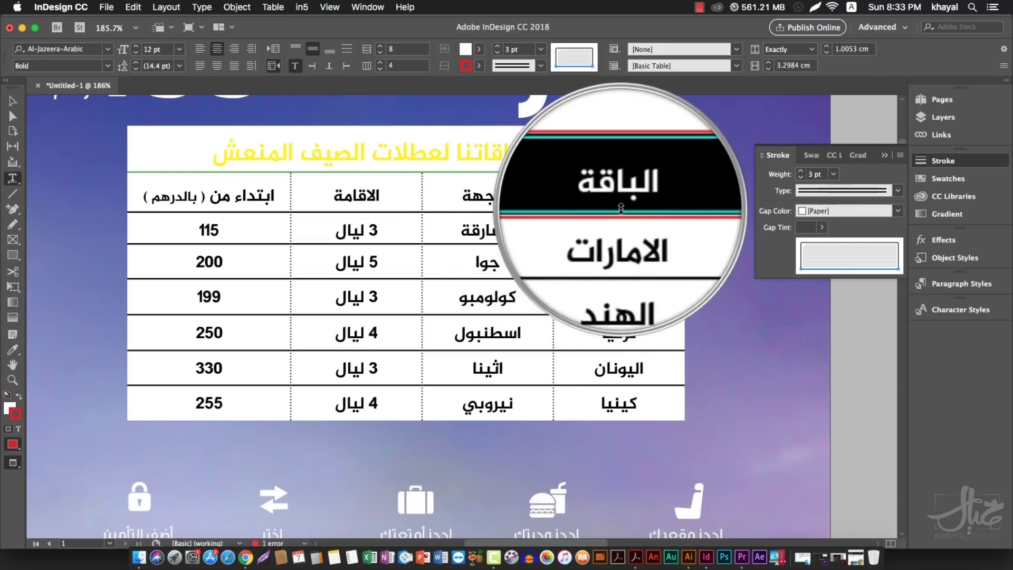
left_click(478, 66)
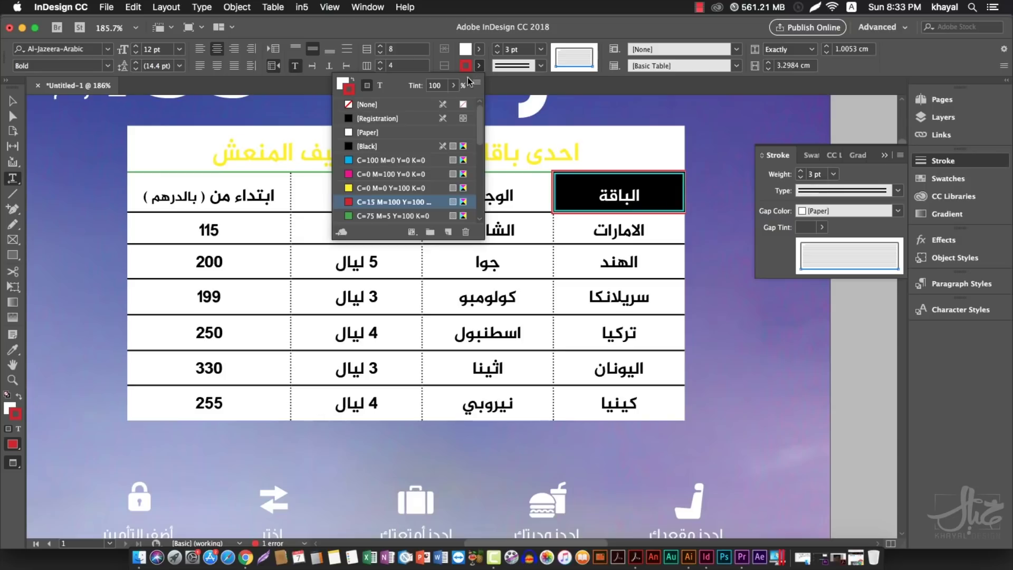
left_click(360, 214)
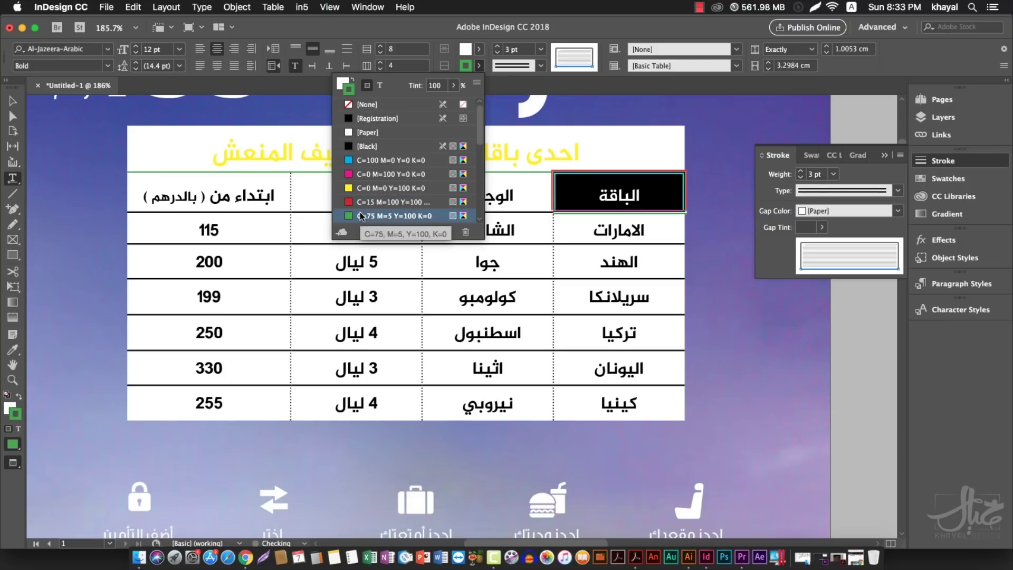
- Increase the stroke weight of the "الباقة" cell's bottom edge to 9 pt and deselect the cell
left_click(497, 46)
left_click(497, 46)
left_click(498, 46)
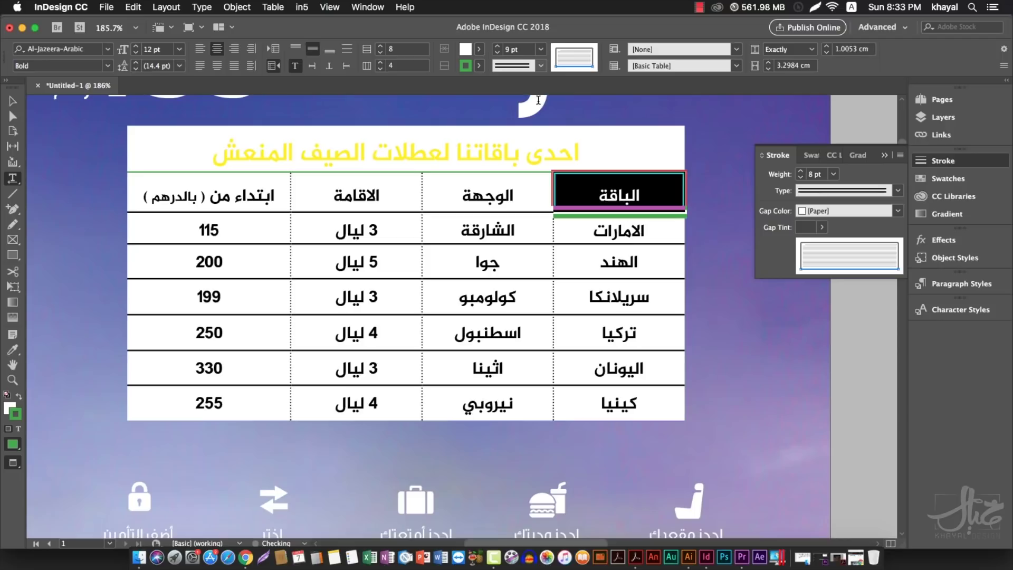
left_click(625, 187)
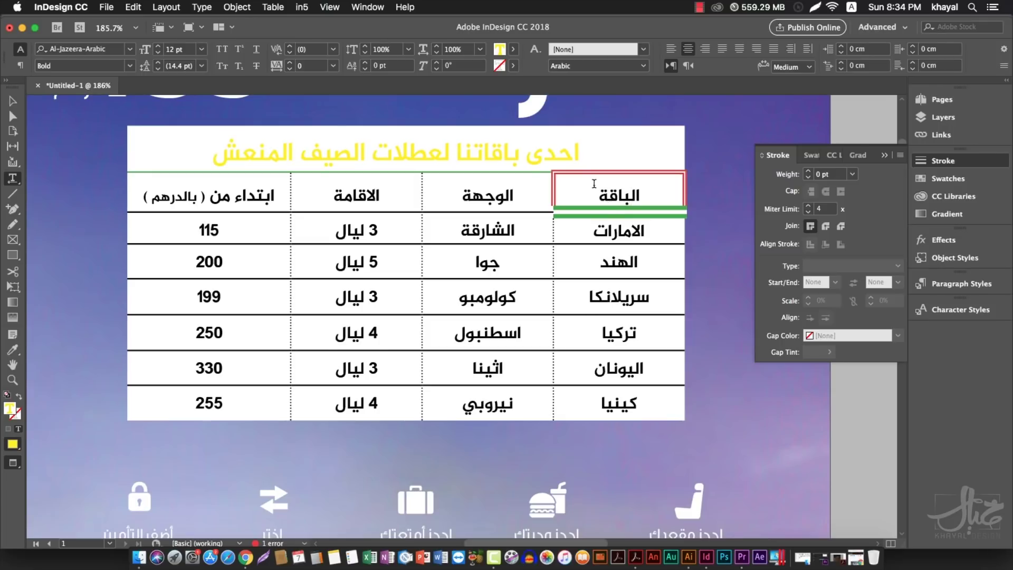
left_click(649, 157)
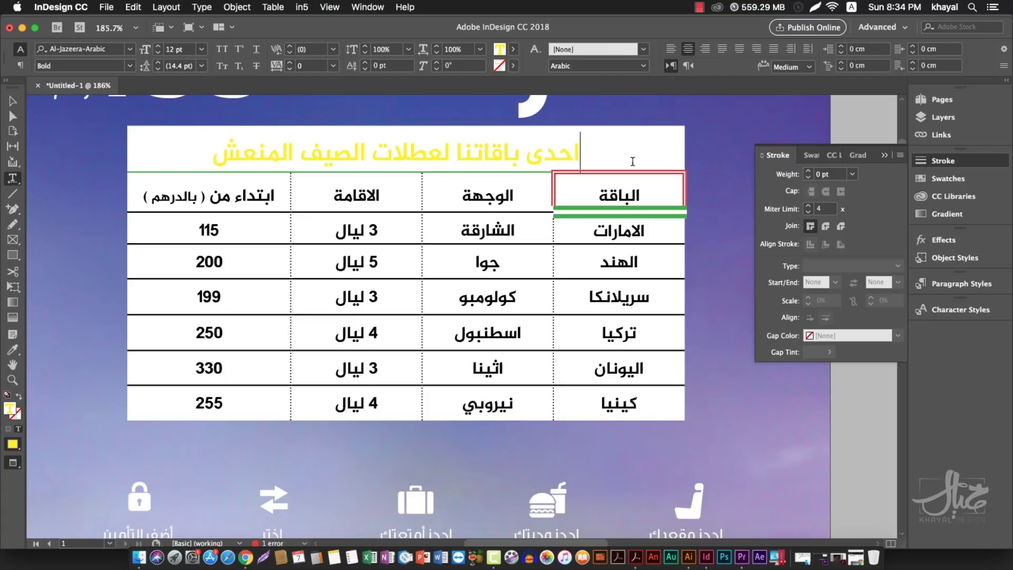
- Select the table's title cell and fill it with the red C=15 M=100 Y=100 swatch
left_click(686, 126)
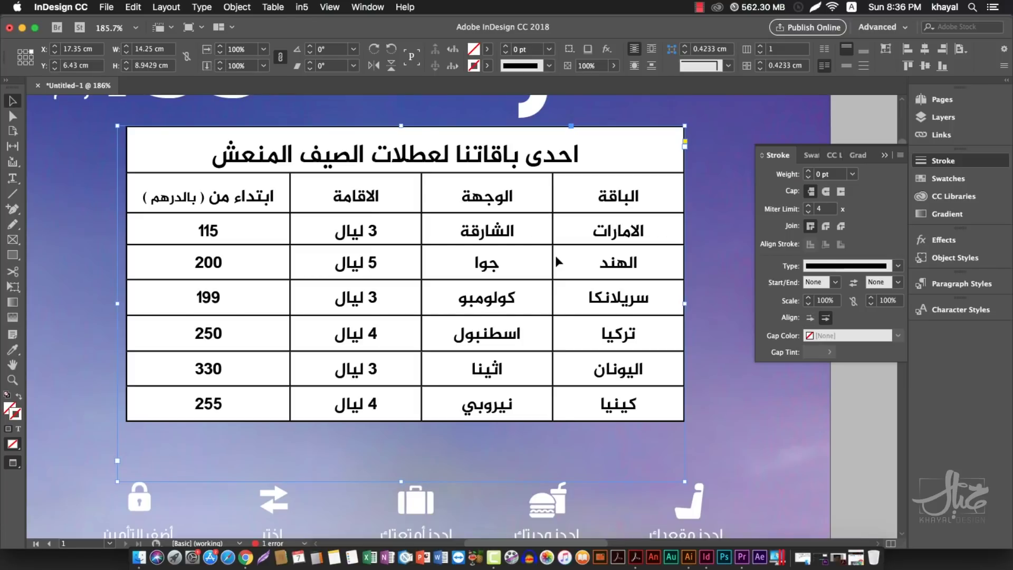
double_click(586, 150)
left_click_drag(212, 156, 313, 162)
triple_click(313, 162)
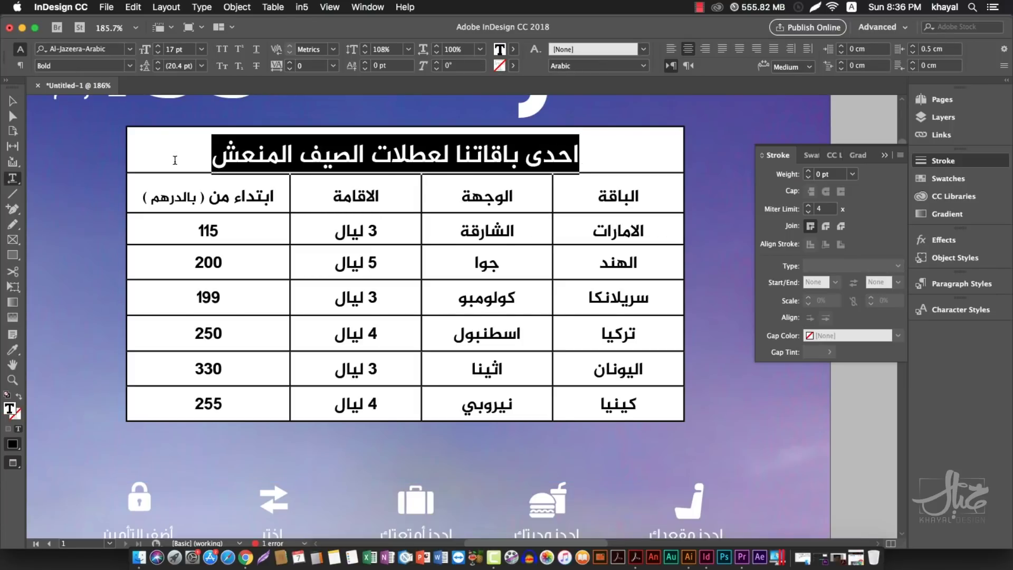
left_click(130, 152)
key("Escape")
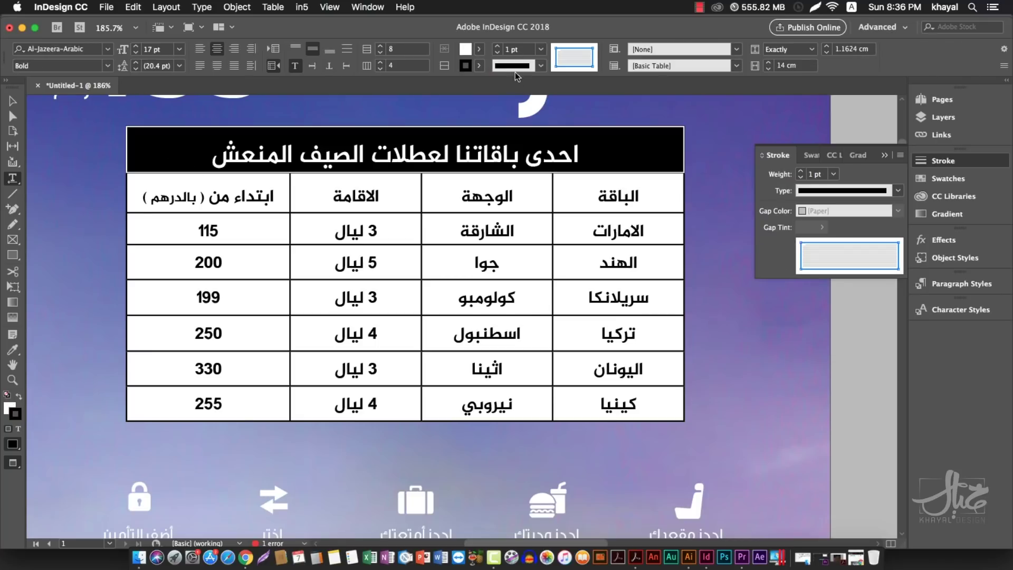
left_click(479, 48)
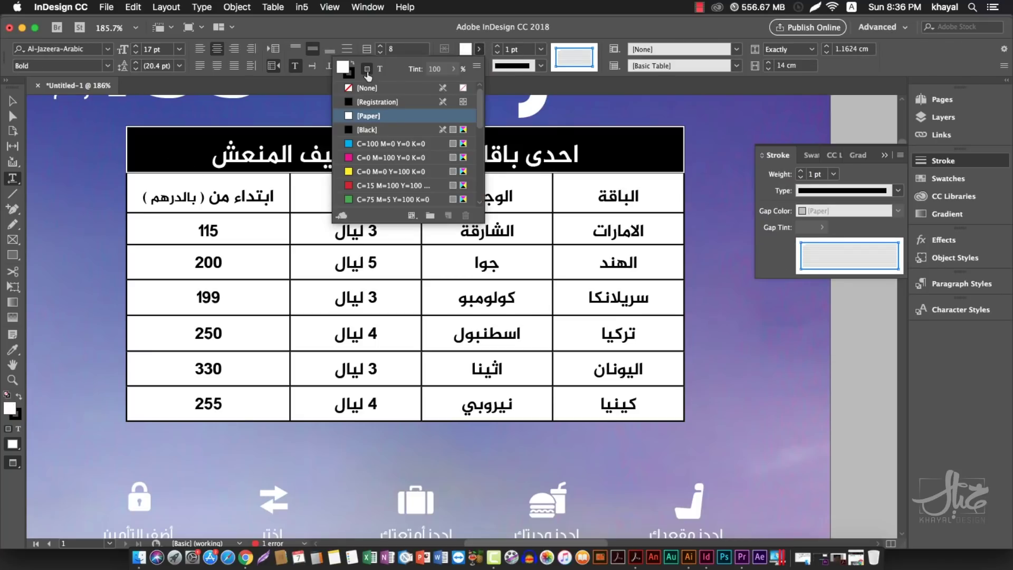
left_click(370, 185)
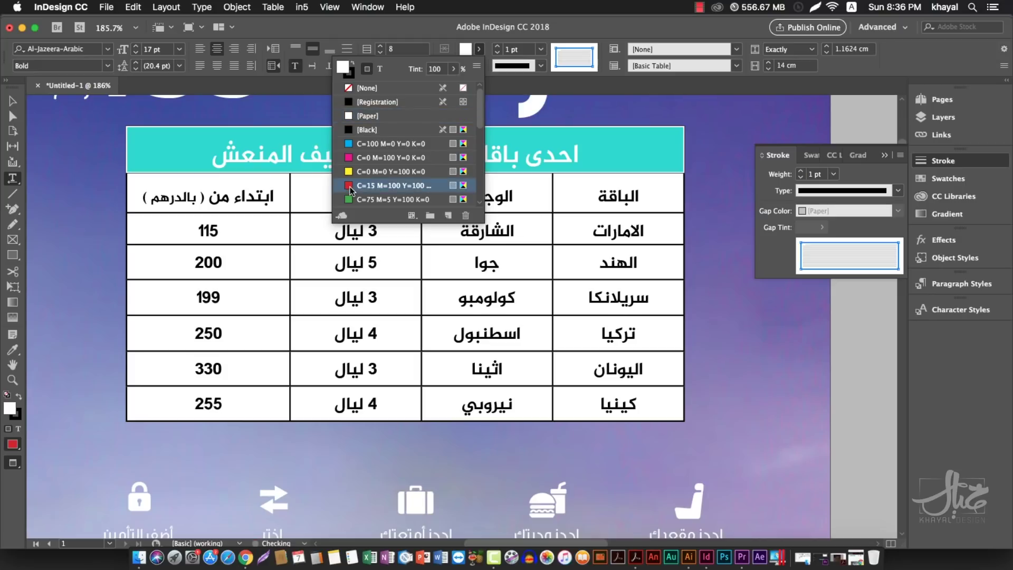
- Reselect the title cell and set its text colour to yellow C=0 M=0 Y=100 K=0
left_click(293, 152)
key("super+a")
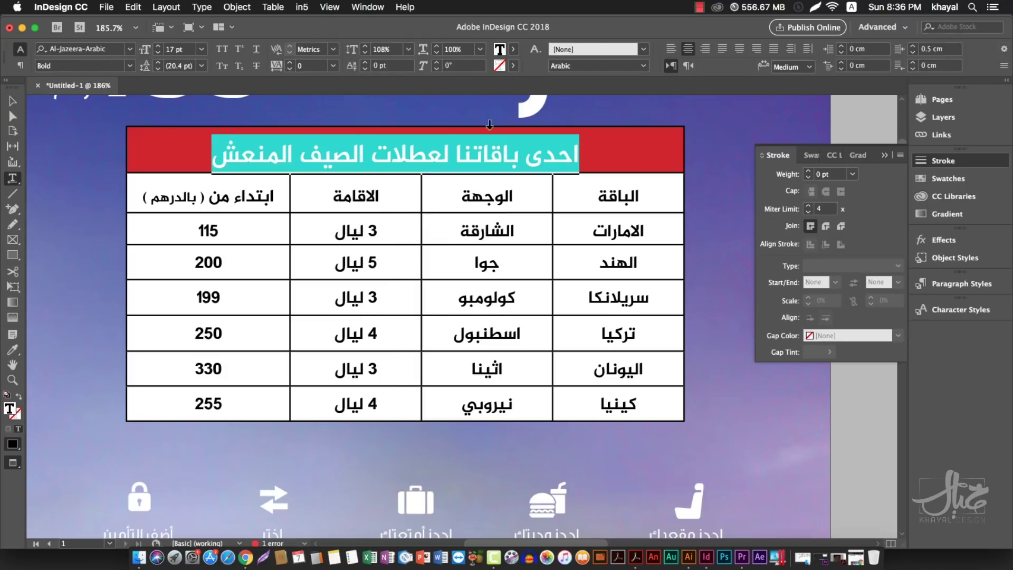
left_click(594, 152)
key("Escape")
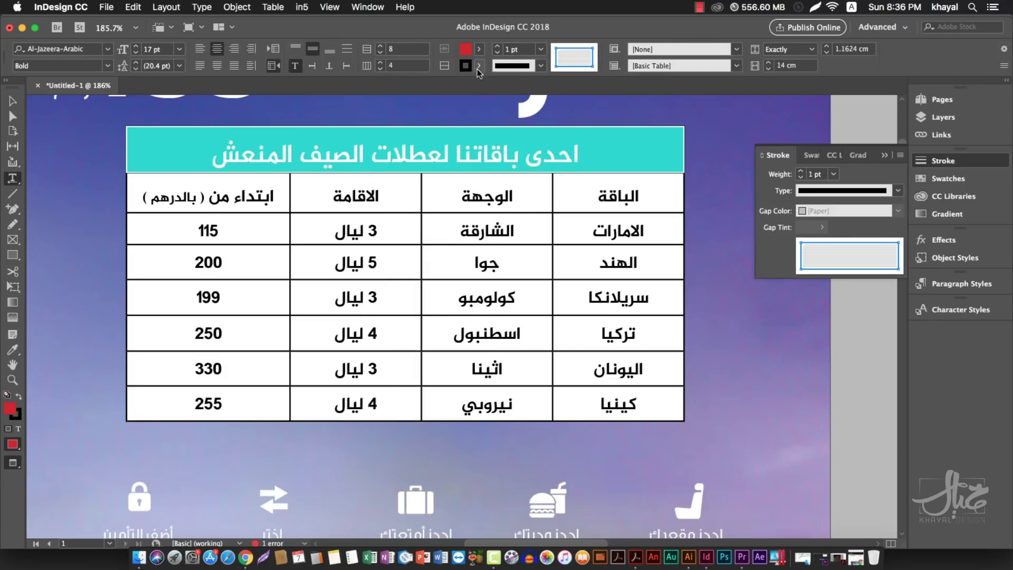
left_click(480, 49)
left_click(380, 70)
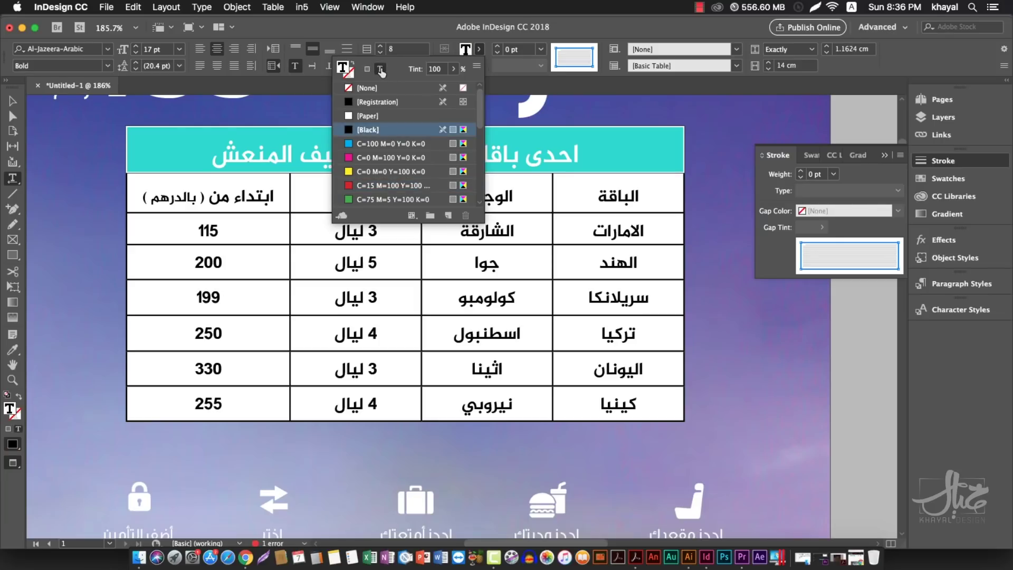
left_click(343, 171)
left_click(485, 148)
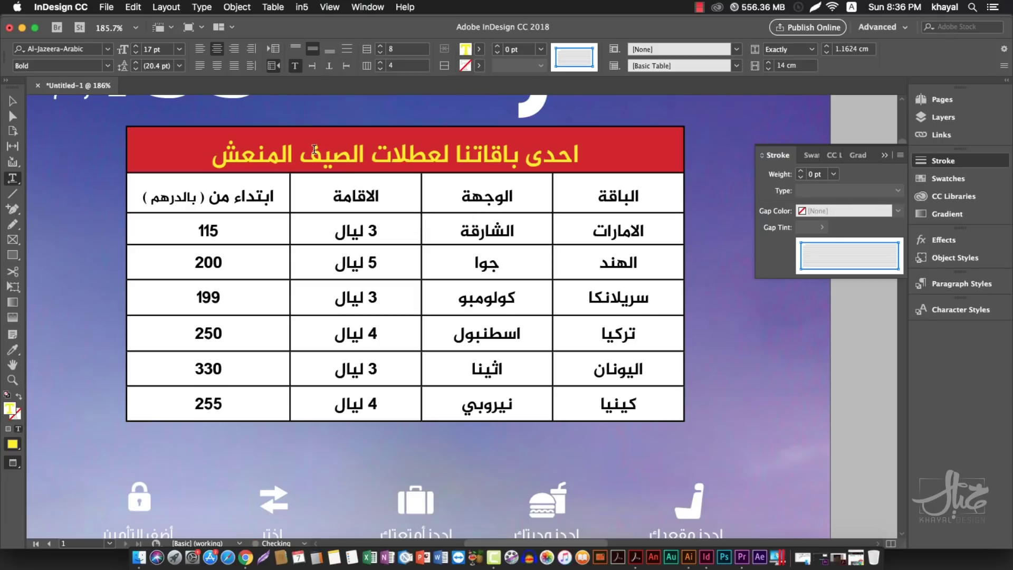
- Reselect the title cell, show the table settings, set the bottom cell inset to 0.3 cm, and deselect the cell
triple_click(280, 153)
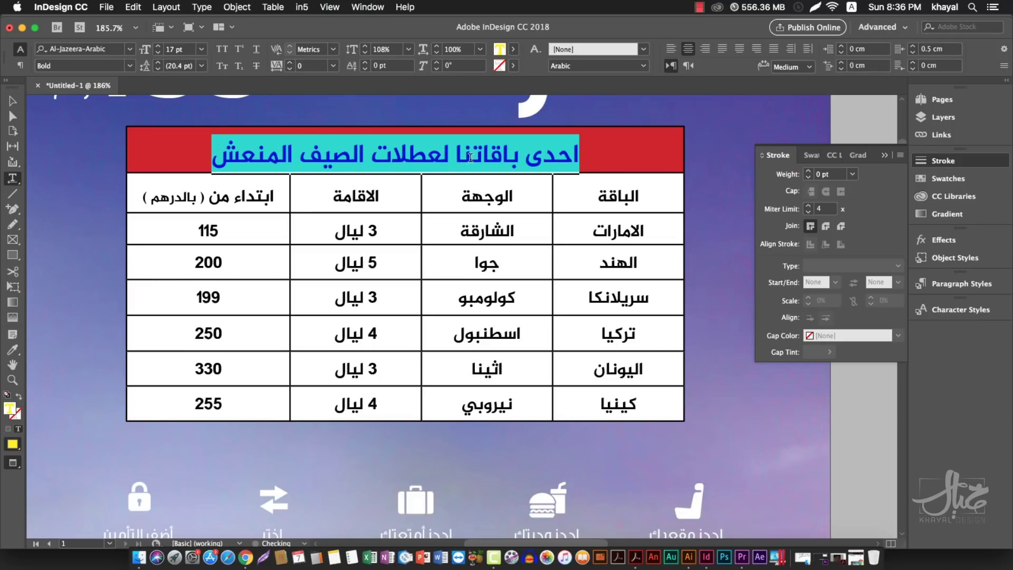
triple_click(478, 152)
key("Escape")
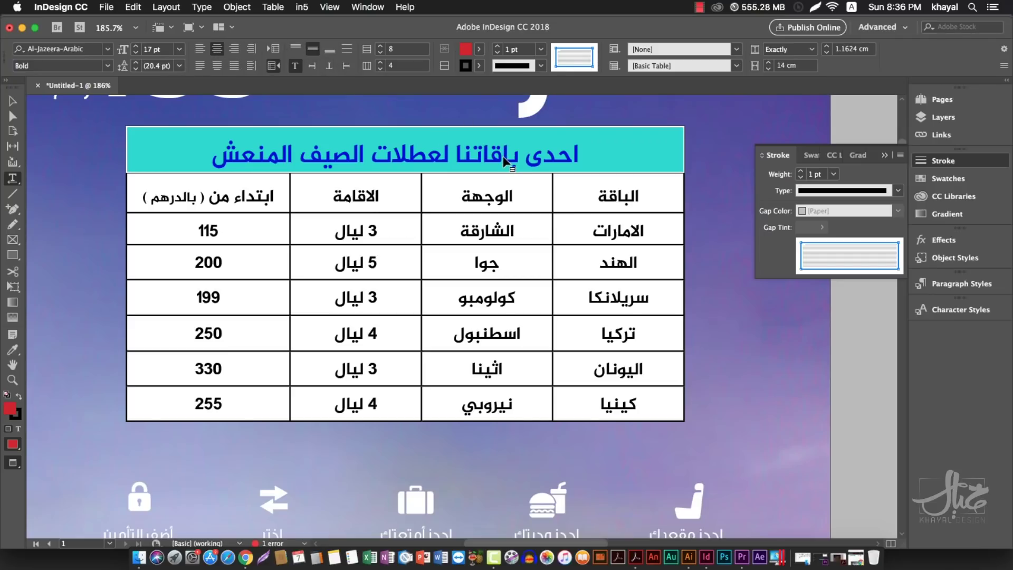
left_click(357, 8)
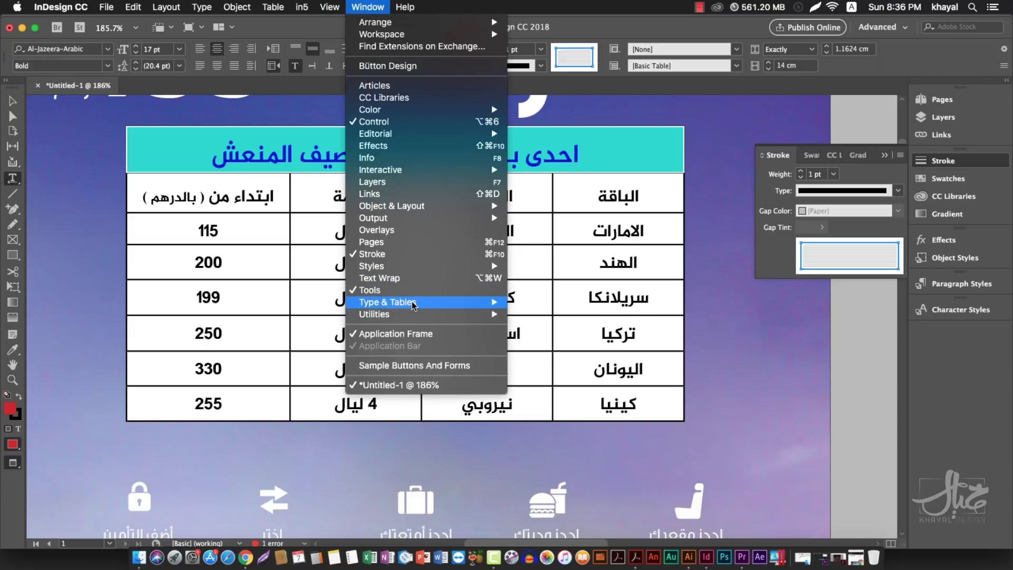
mouse_move(414, 305)
left_click(546, 400)
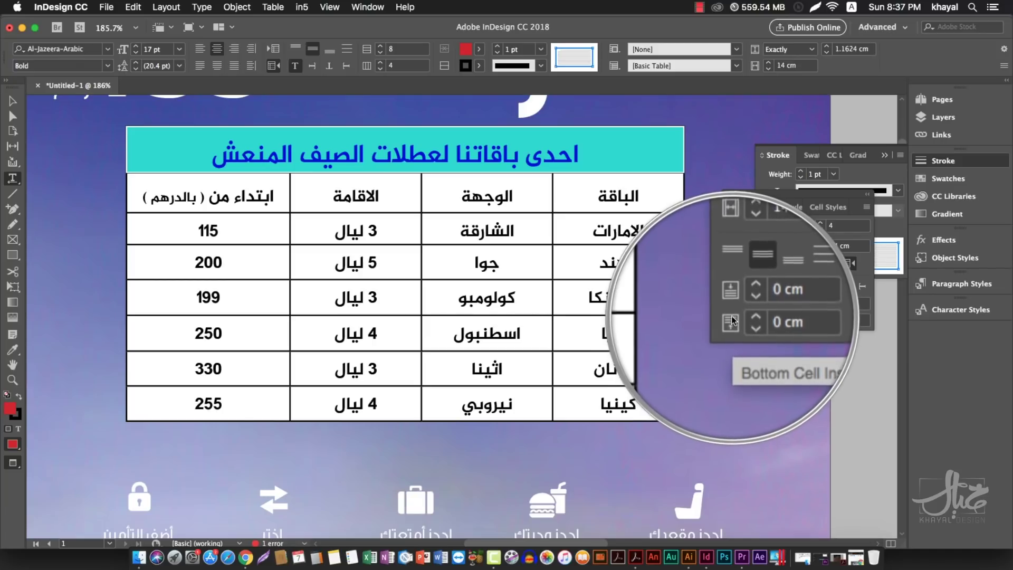
left_click(766, 316)
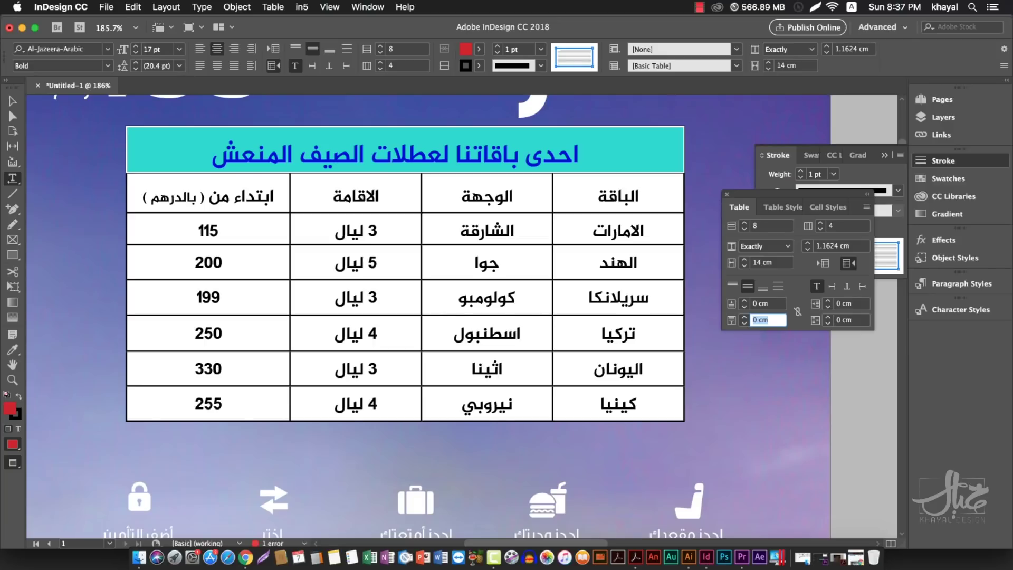
type("0.3")
key("Return")
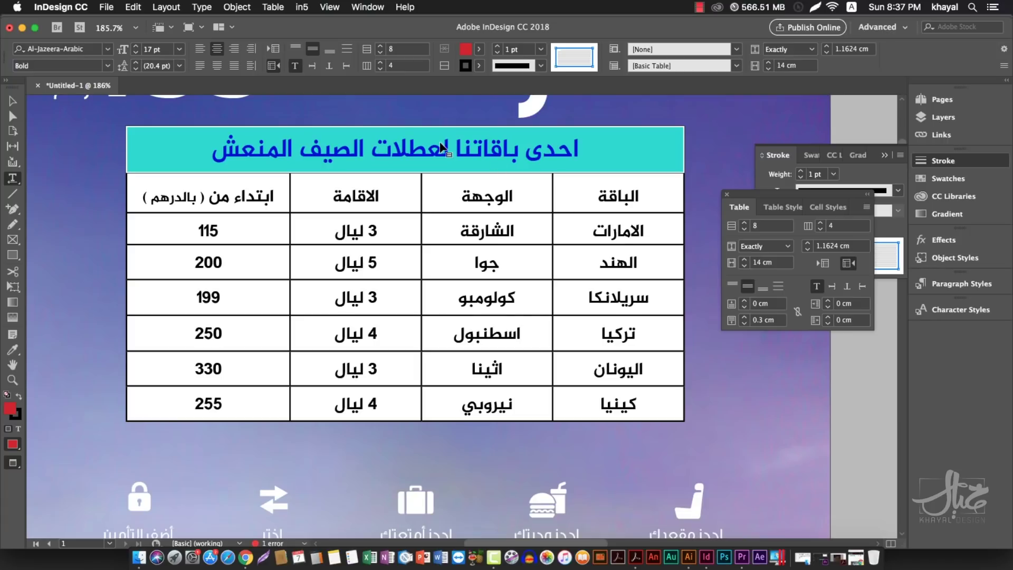
left_click(444, 146)
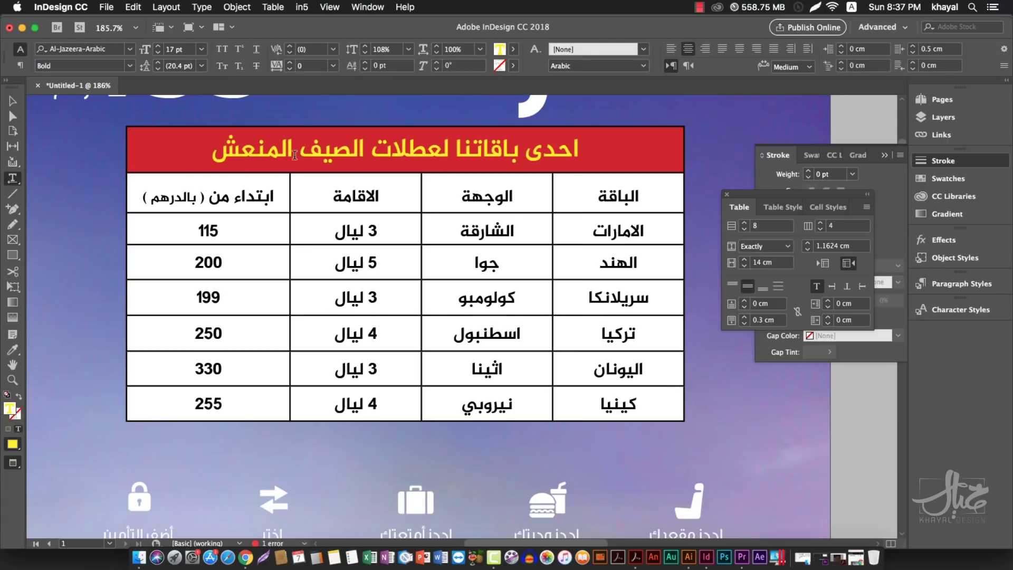
- Reselect the title cell, set its outline's stroke colour to None, and deselect the cell
mouse_move(177, 149)
left_mouse_down()
mouse_move(622, 135)
mouse_move(686, 147)
left_mouse_up()
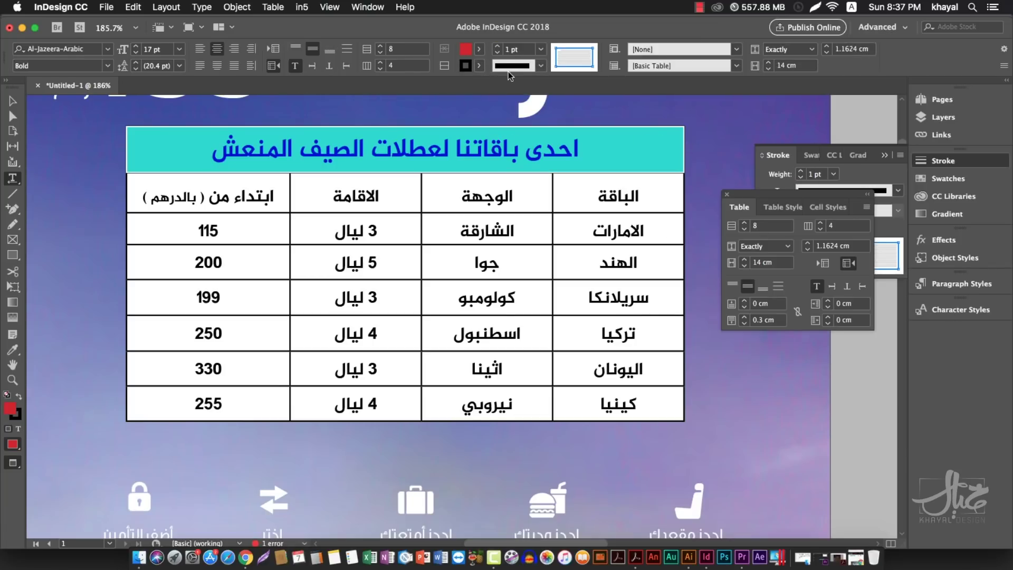
left_click(479, 65)
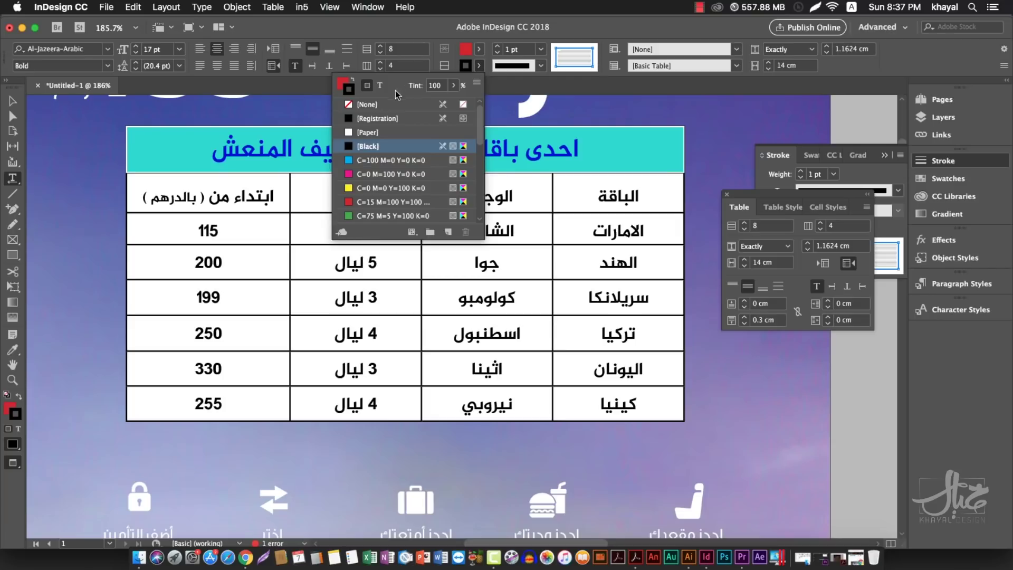
left_click(348, 103)
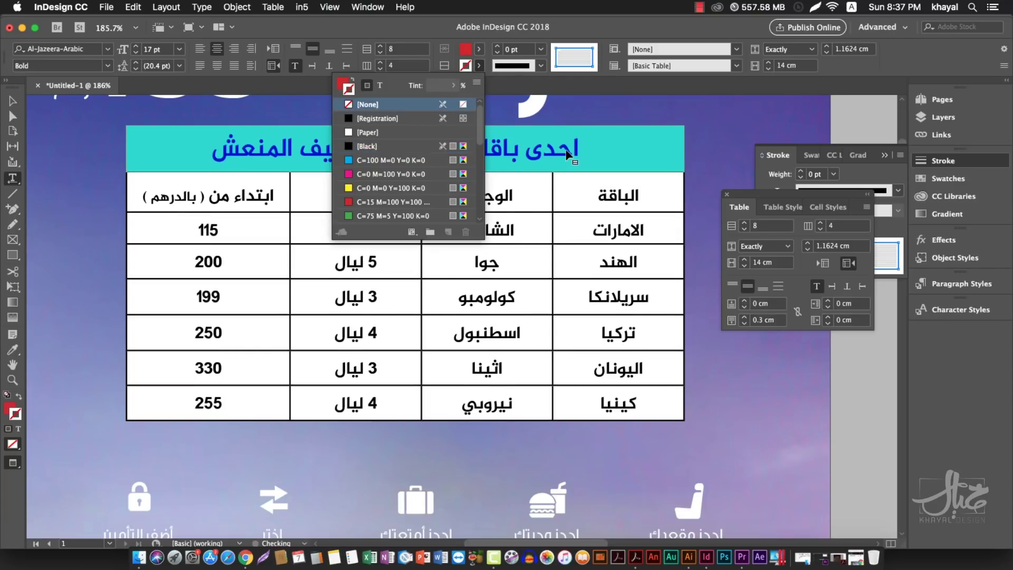
left_click(606, 148)
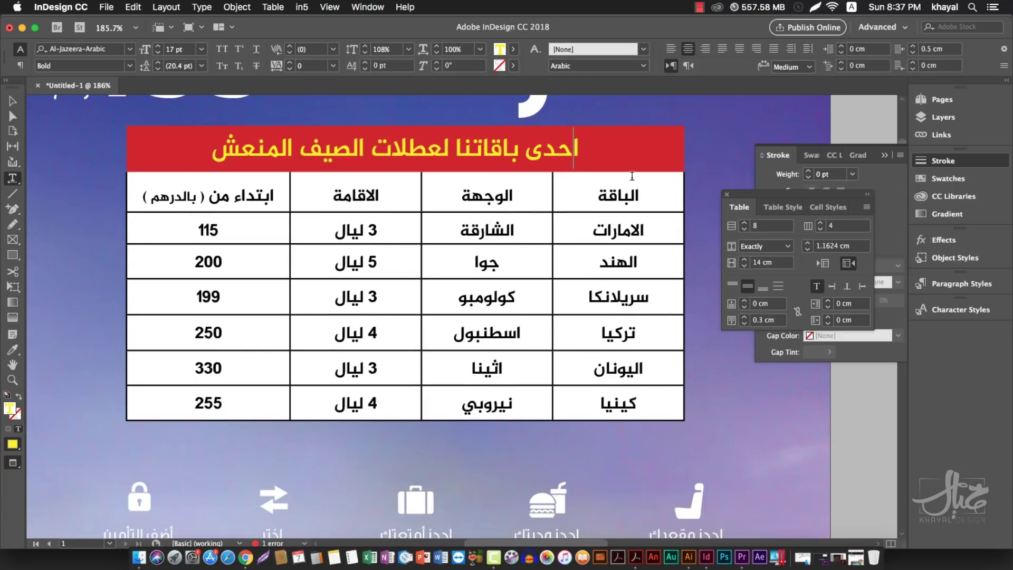
- Close the floating table settings, select the header row from "الباقة" to "ابتداء من", and fill it with cyan C=100 M=0 Y=0 K=0
left_click(651, 190)
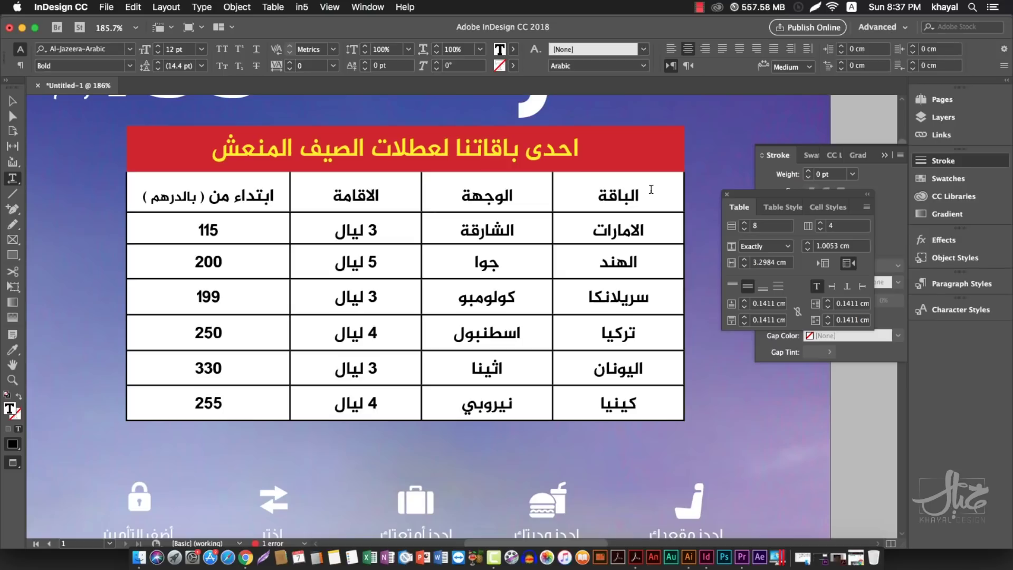
left_click(727, 195)
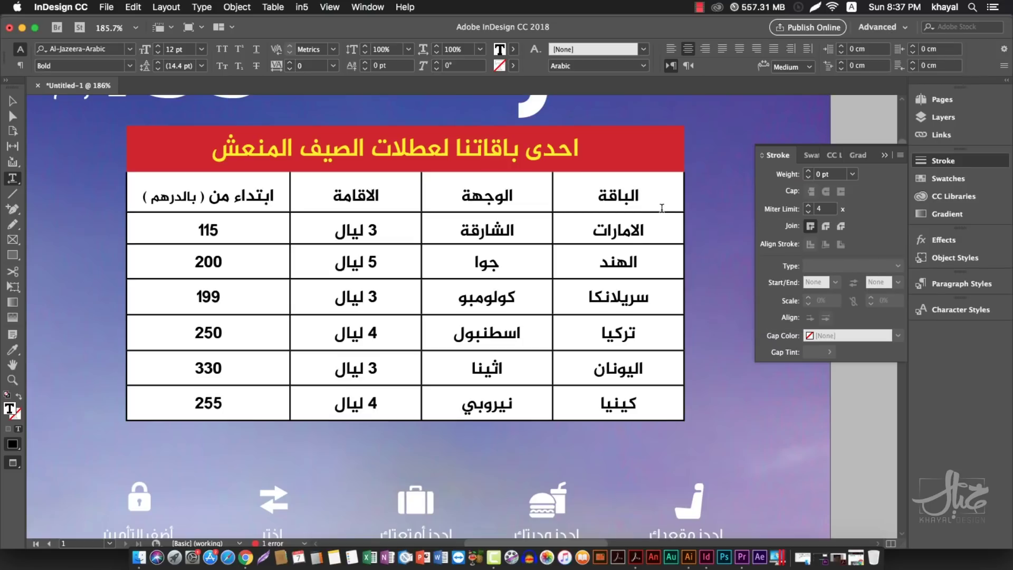
left_click_drag(664, 195, 221, 206)
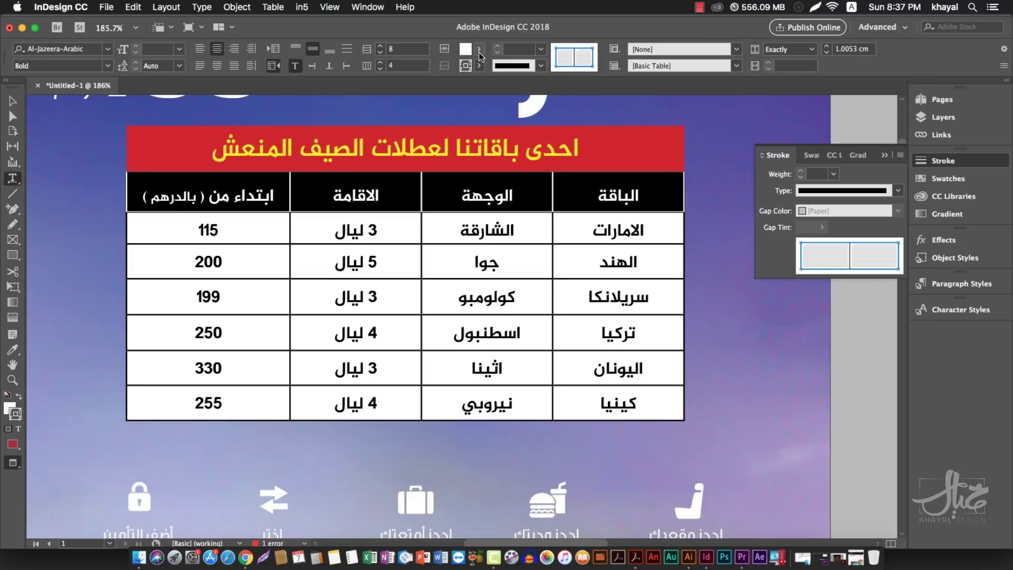
left_click(480, 49)
left_click(352, 143)
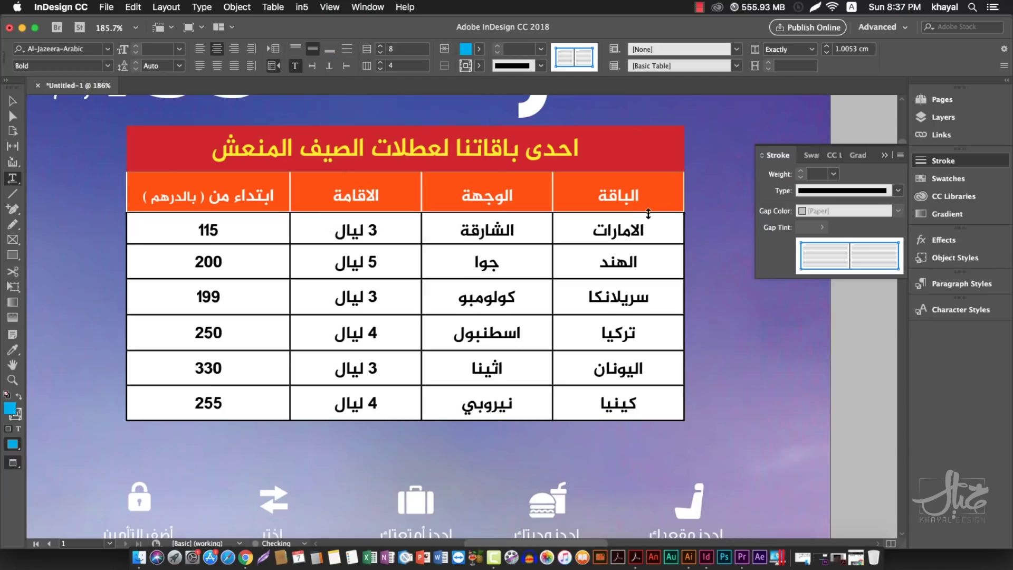
- Select the "الامارات" row and try cyan C=100 M=0 Y=0 K=0 as its cell stroke colour
left_click(690, 224)
left_click(479, 49)
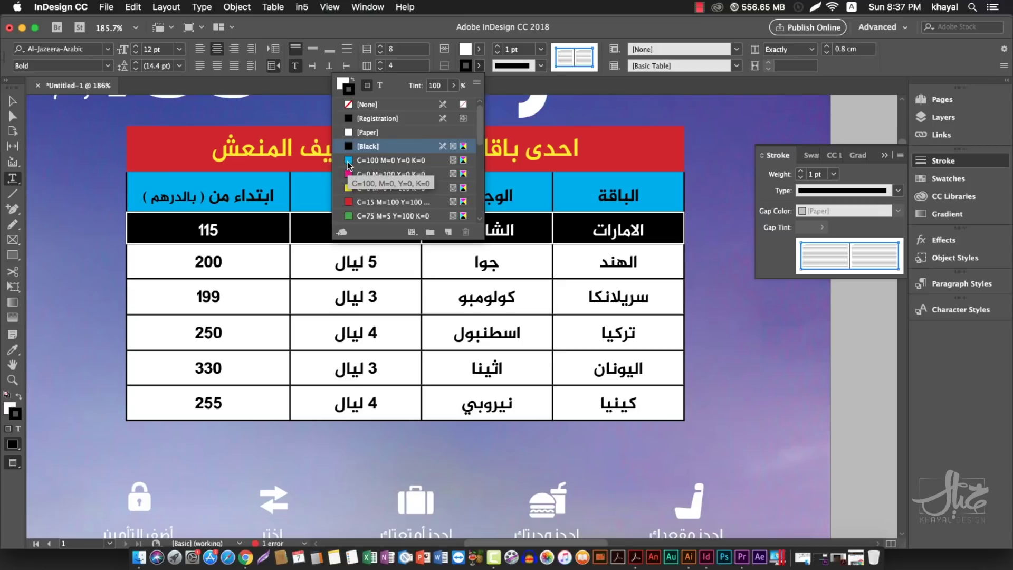
left_click(348, 160)
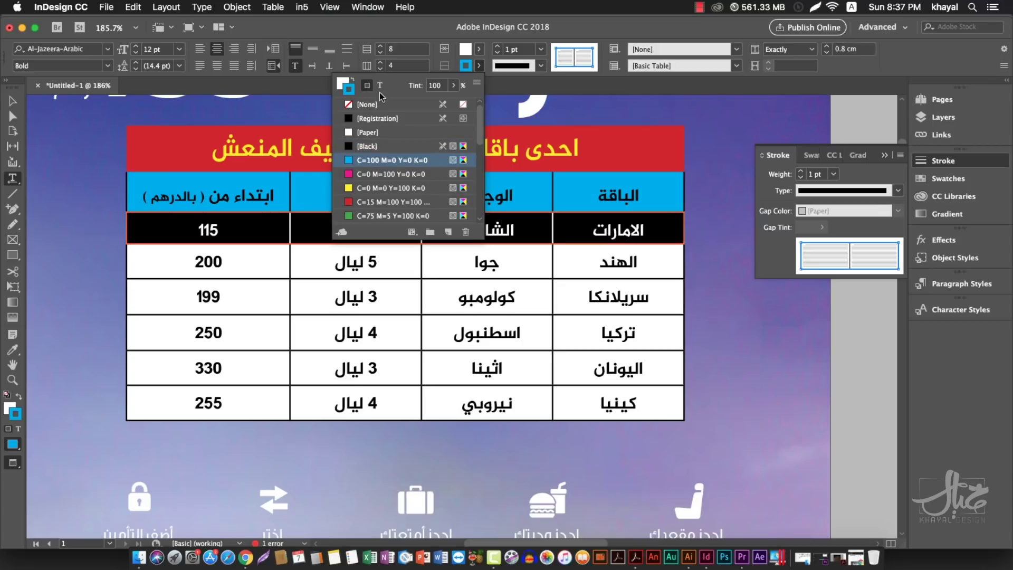
left_click(453, 86)
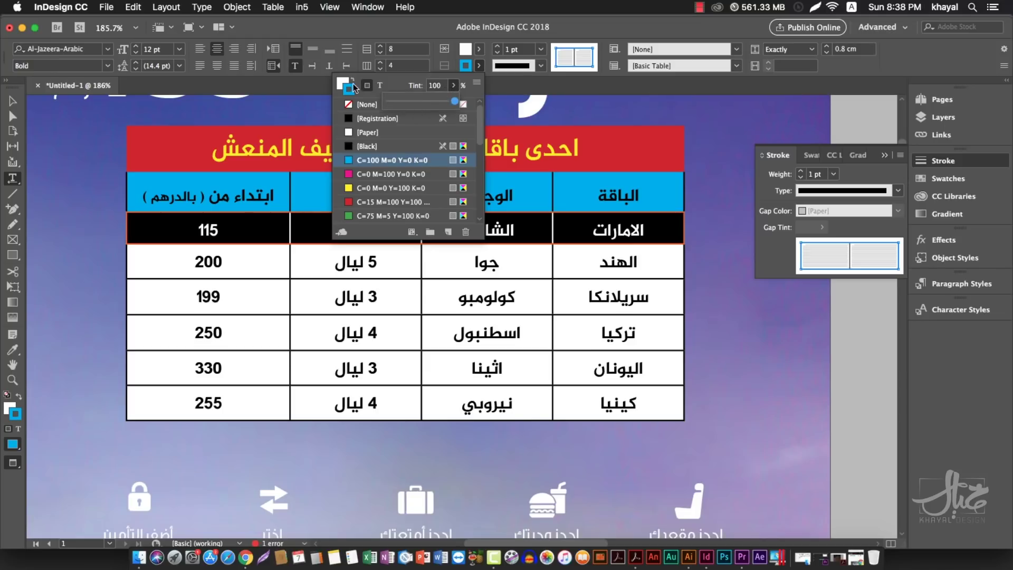
left_click(479, 49)
- Fill the "الامارات" row with cyan C=100 M=0 Y=0 K=0 at a 41% tint and deselect it
left_click(479, 49)
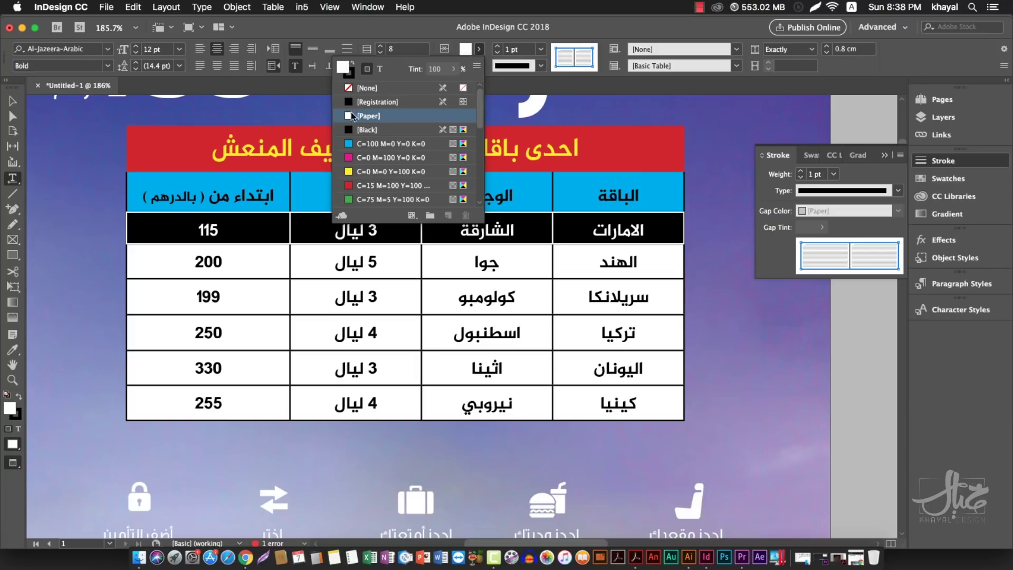
left_click(348, 144)
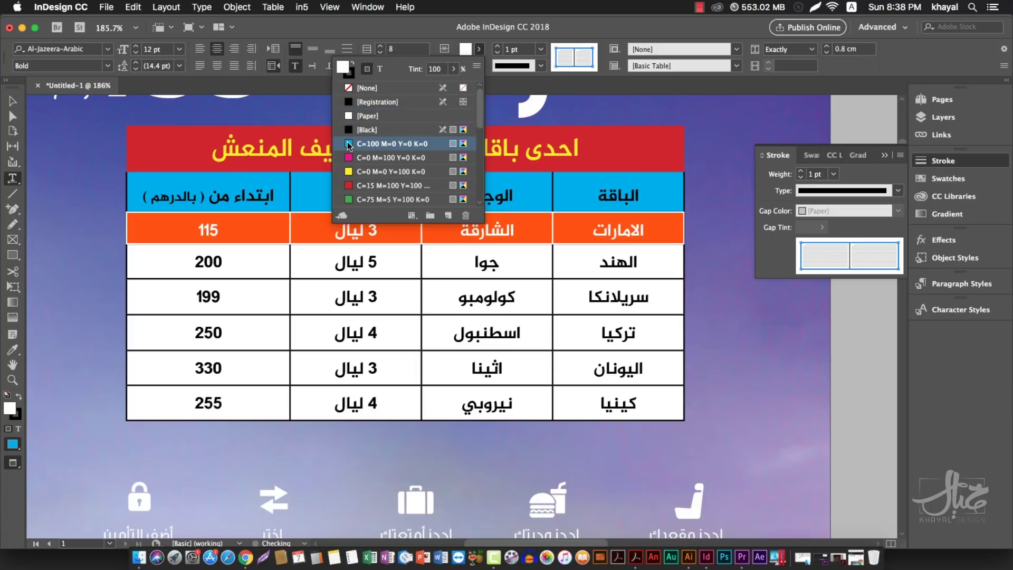
left_click(453, 69)
left_click(414, 84)
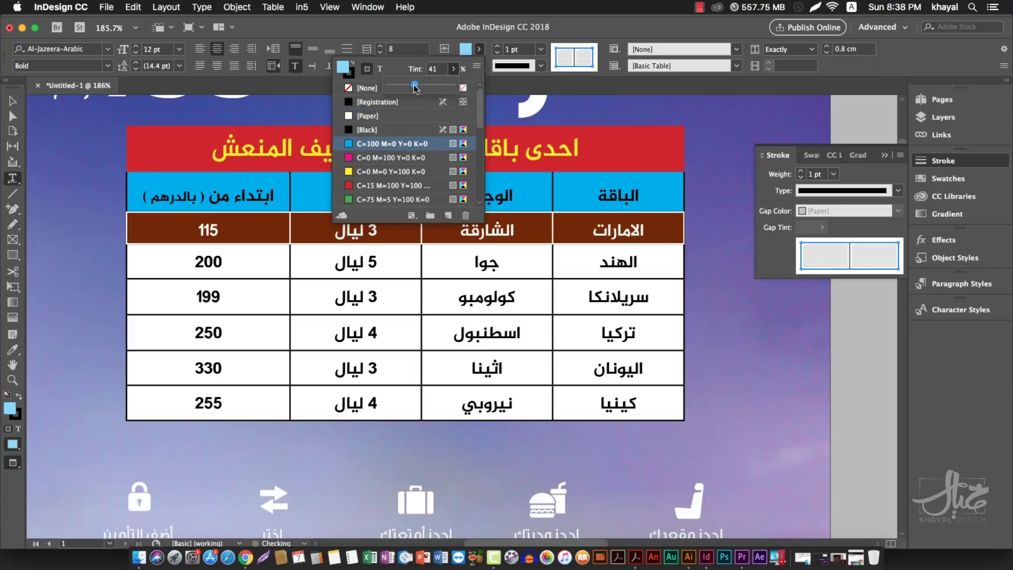
left_click(564, 226)
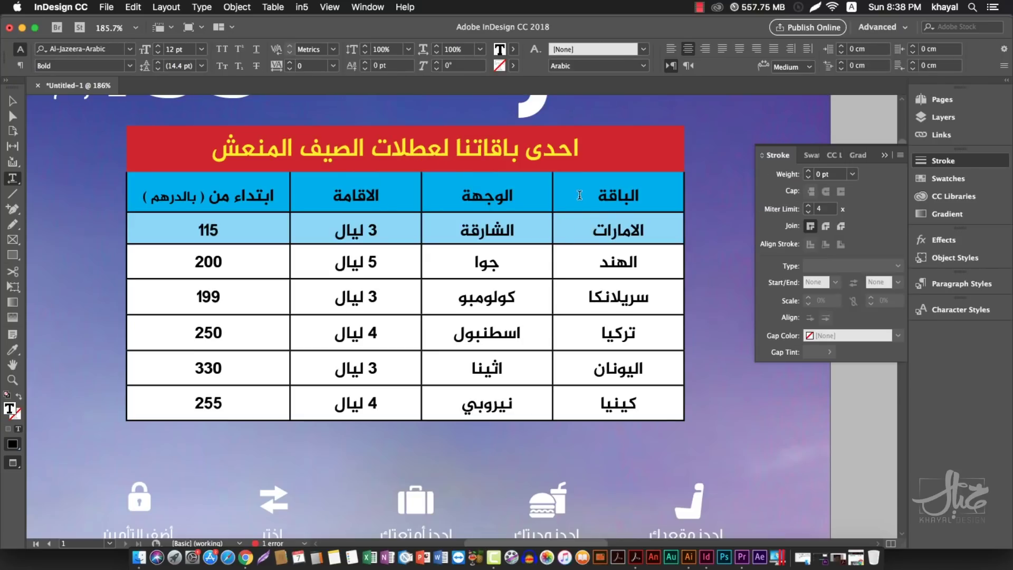
- Undo the cyan fills of the header and "الامارات" rows, deselect the cells, and close the floating stroke settings
left_click(612, 210)
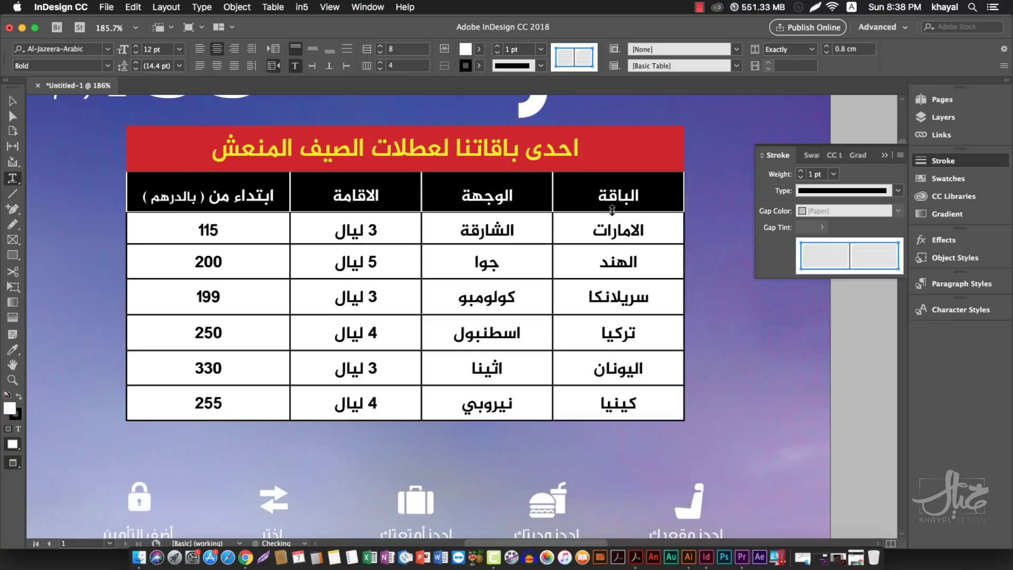
left_click(587, 200)
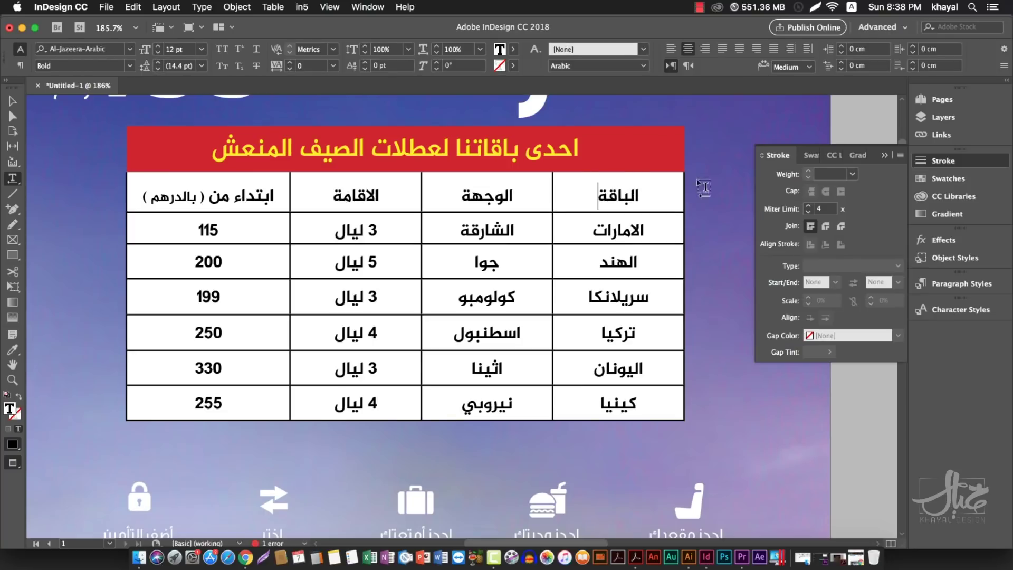
left_click(886, 155)
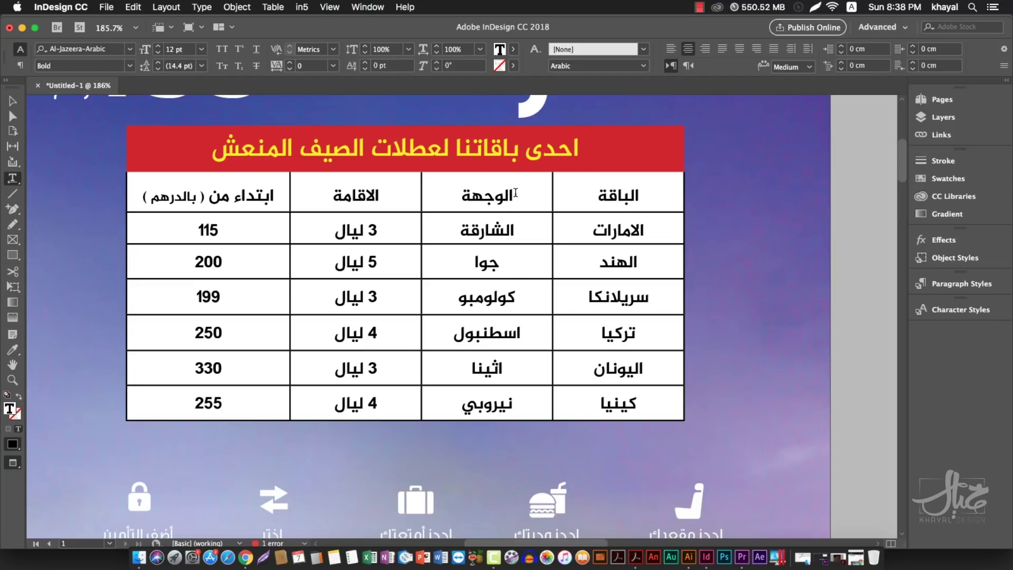
- Place the text cursor in the "الباقة" header cell, open Table Setup, and move the dialog so the table stays visible
left_click(274, 7)
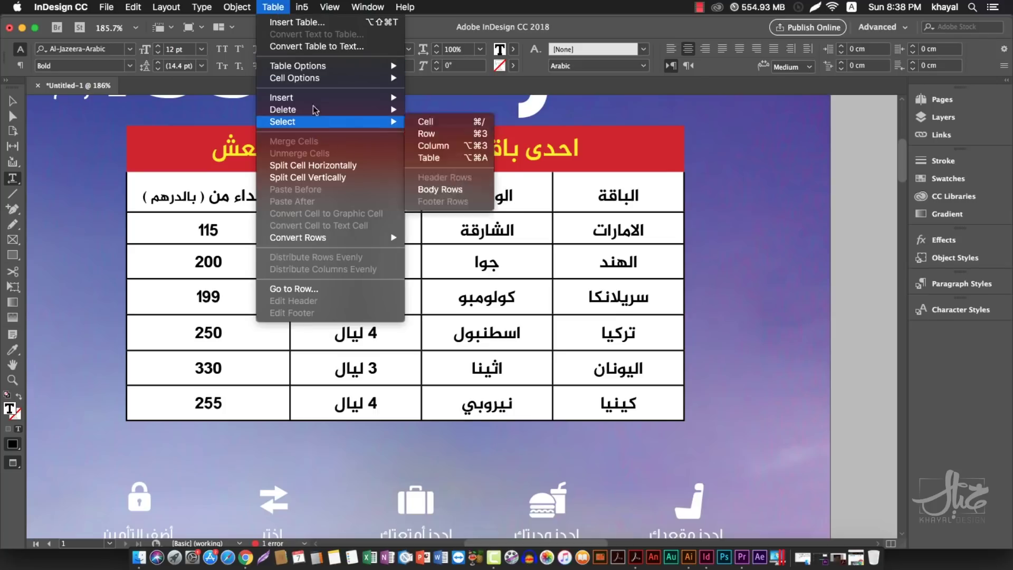
mouse_move(304, 70)
left_click(645, 199)
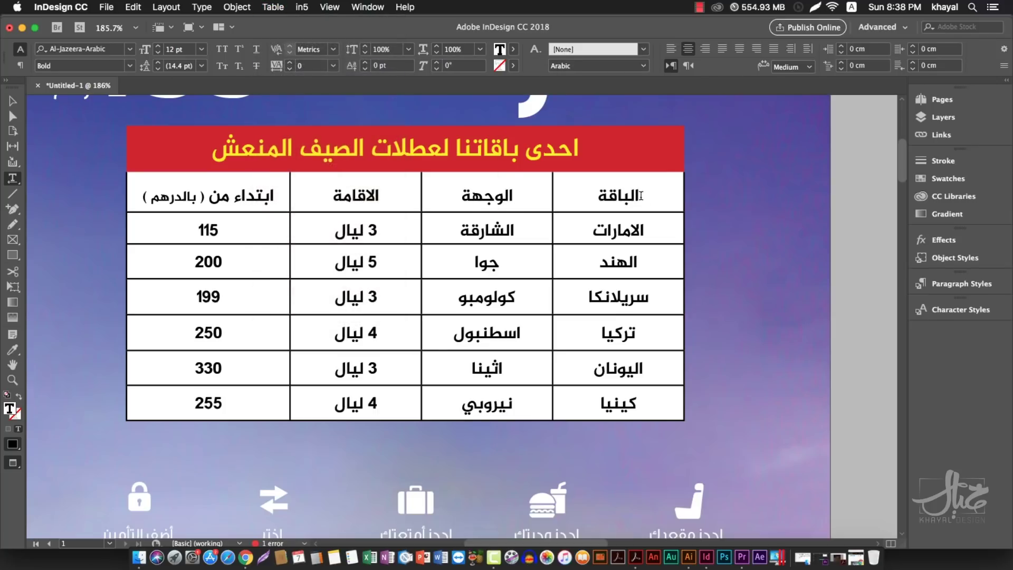
left_click(284, 8)
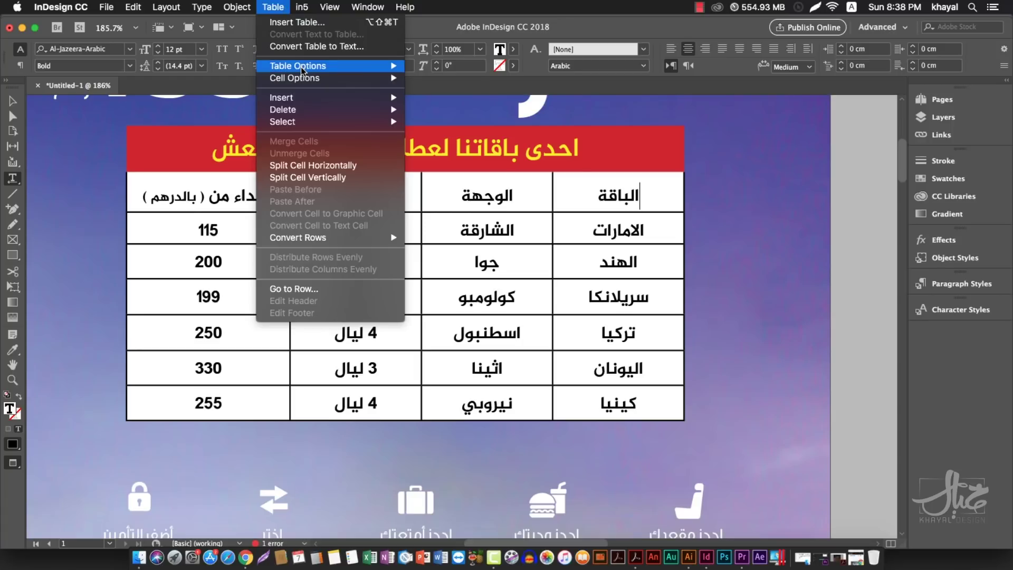
mouse_move(302, 70)
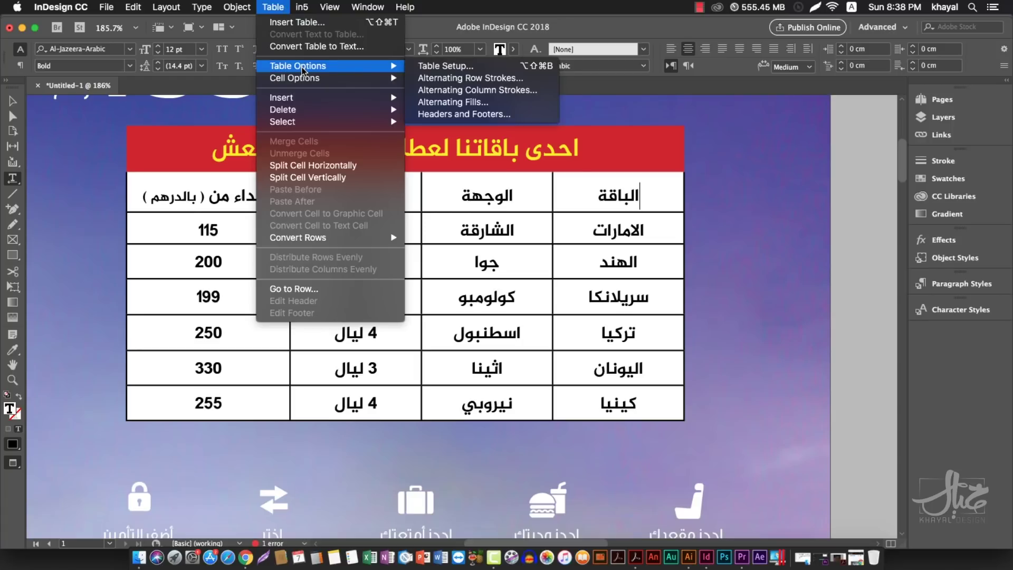
left_click(499, 66)
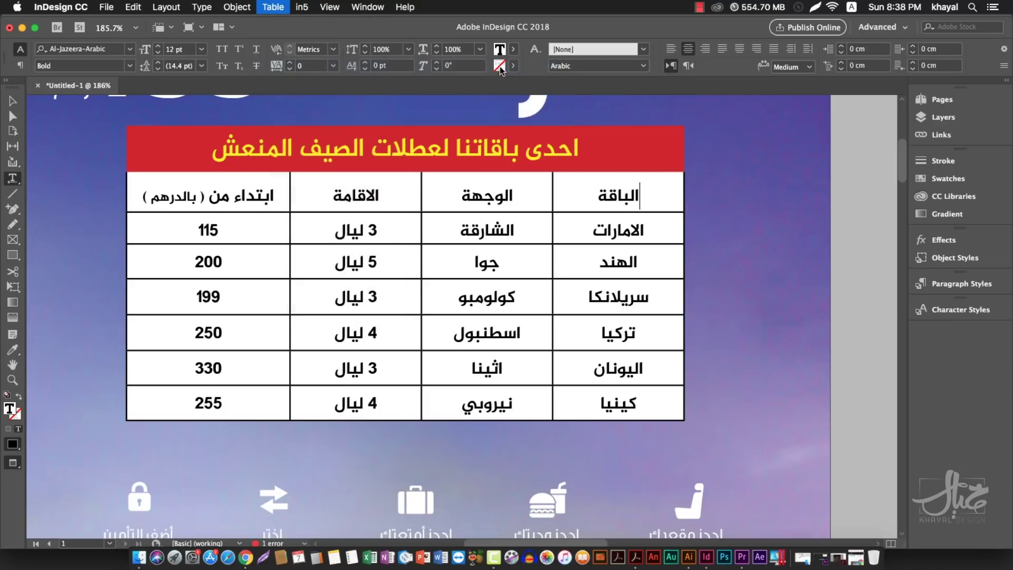
left_click_drag(753, 93, 693, 126)
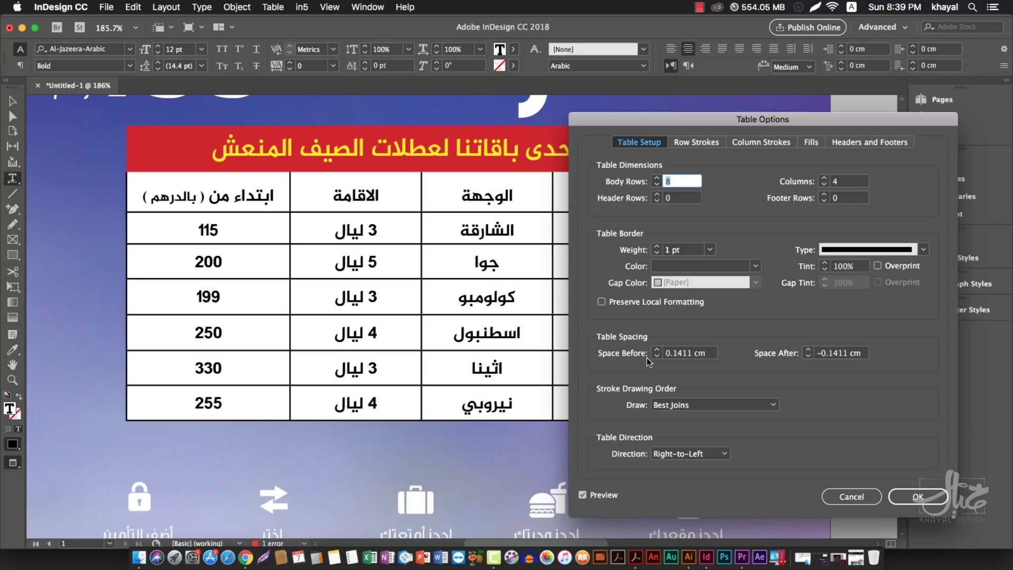
- Examine the table direction choices and the row stroke, column stroke, fill, and header and footer settings
left_click(692, 454)
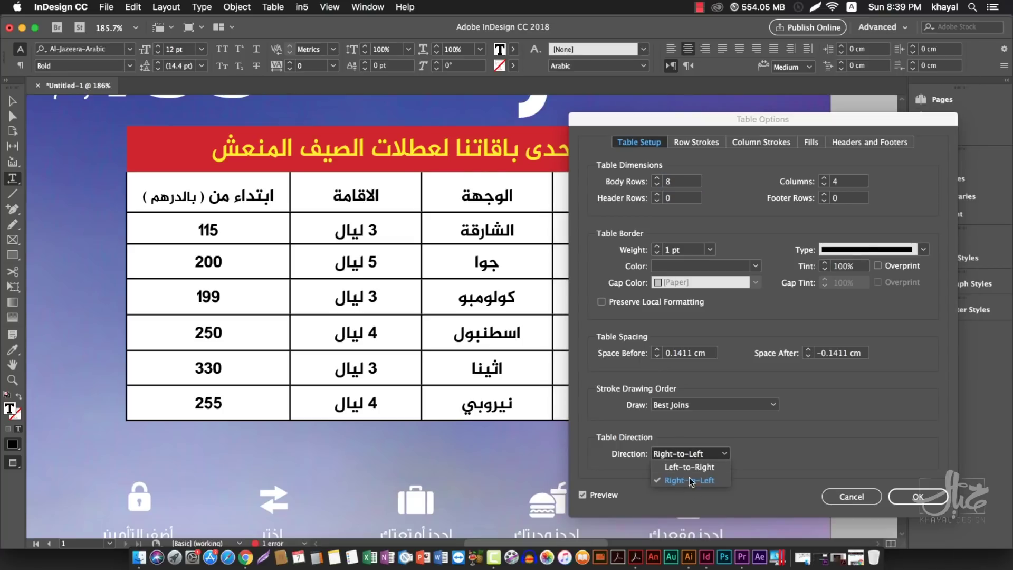
left_click(770, 450)
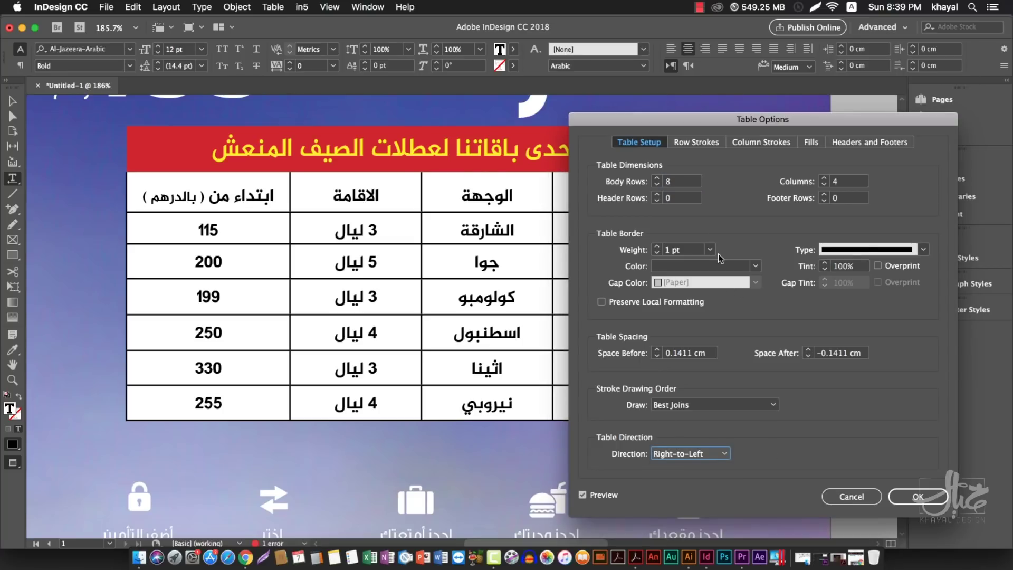
left_click(683, 141)
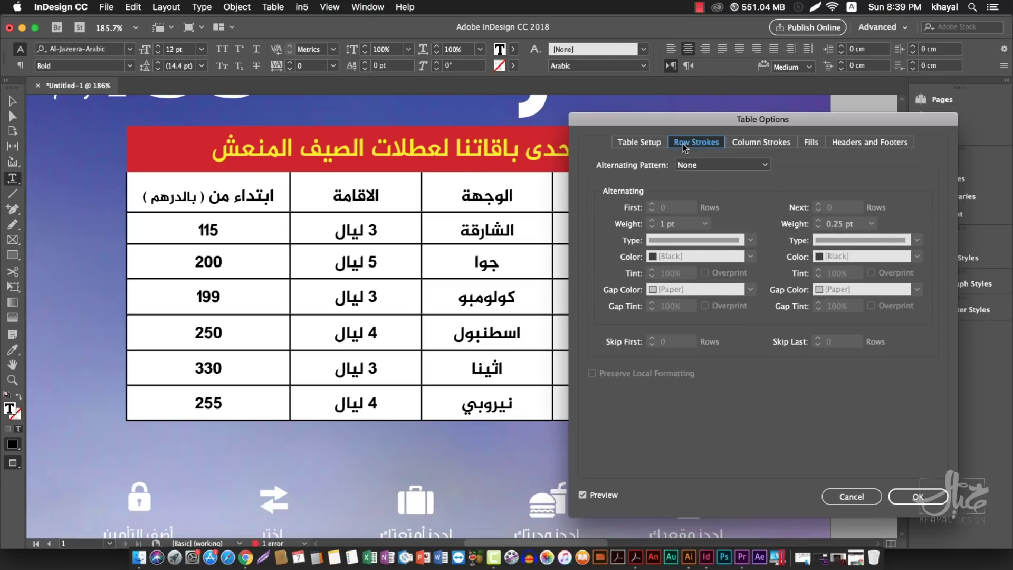
left_click(752, 140)
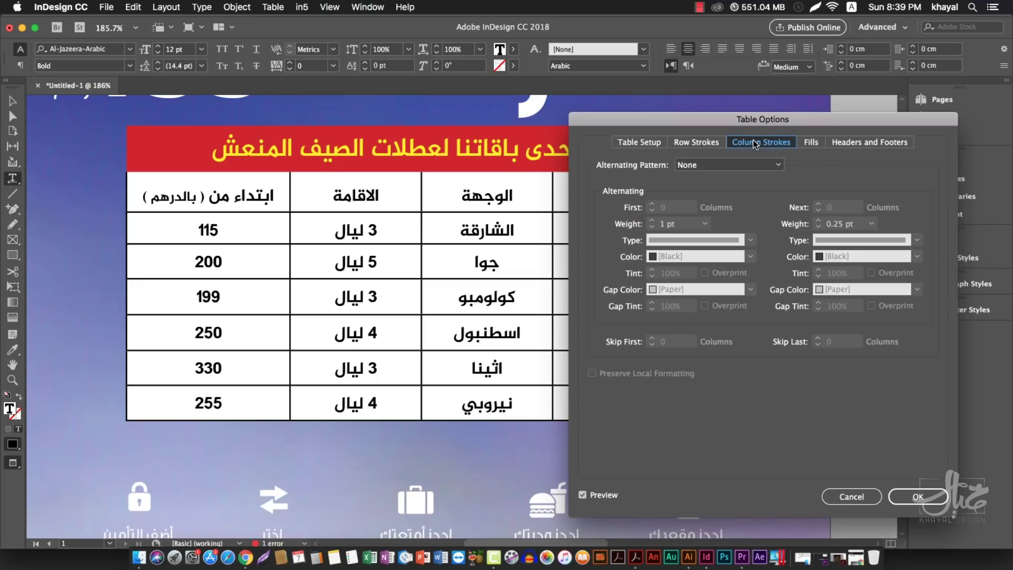
left_click(816, 143)
left_click(836, 142)
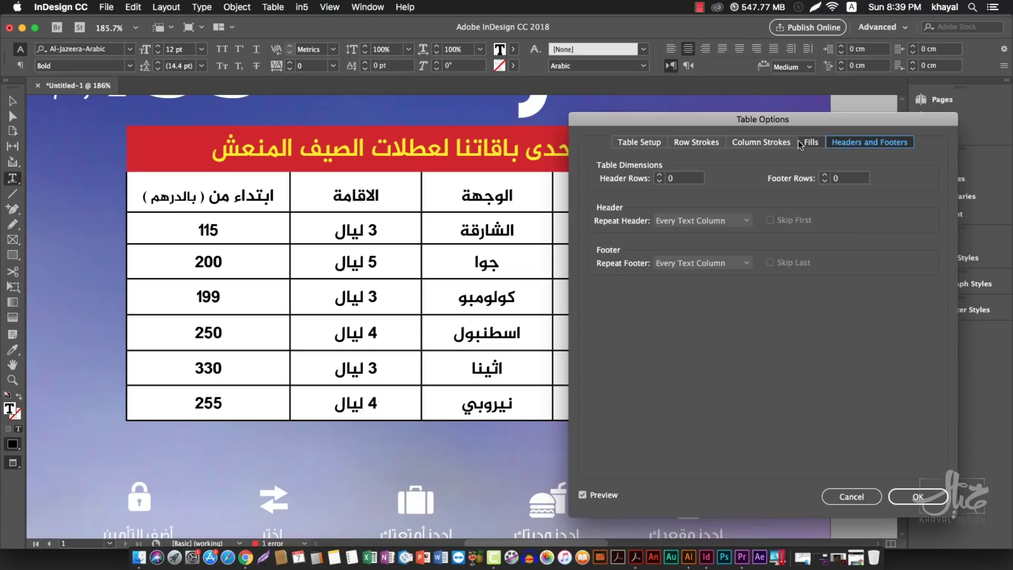
left_click(625, 142)
- Set the row strokes' alternating pattern to Every Other Row and the first row stroke's type to Japanese Dots
left_click(687, 142)
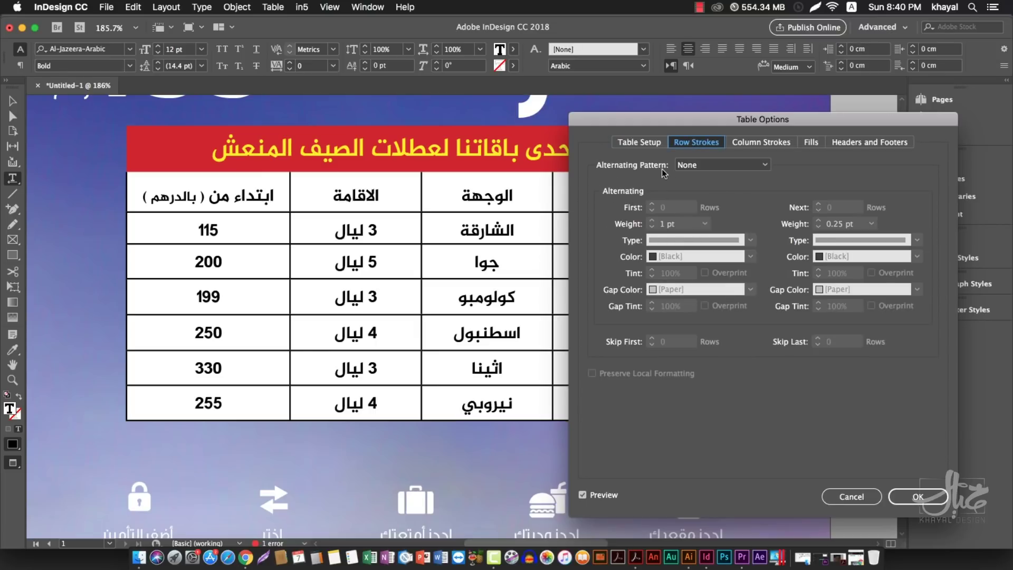
left_click(689, 166)
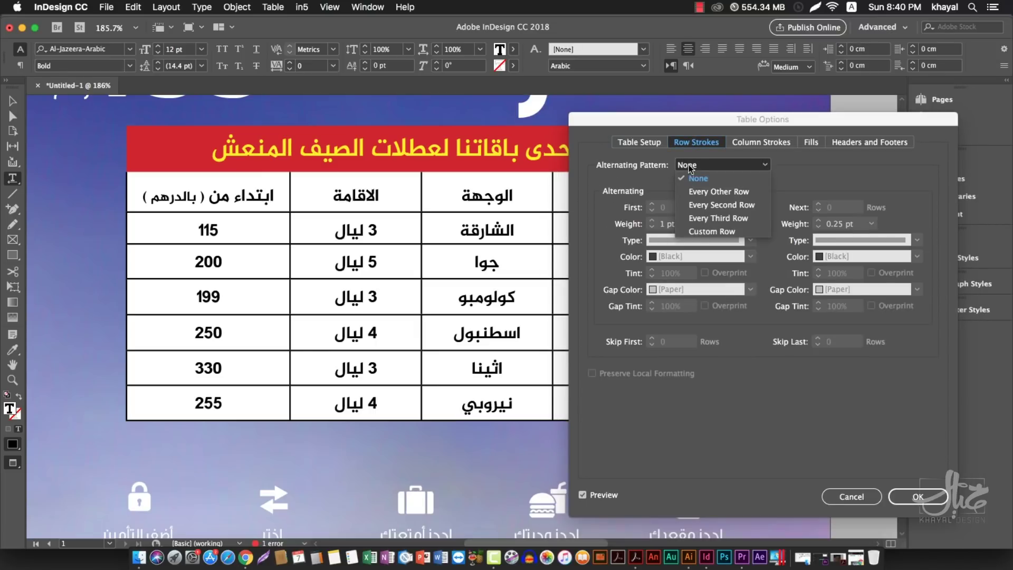
left_click(717, 193)
left_click_drag(680, 122, 771, 117)
left_click(768, 235)
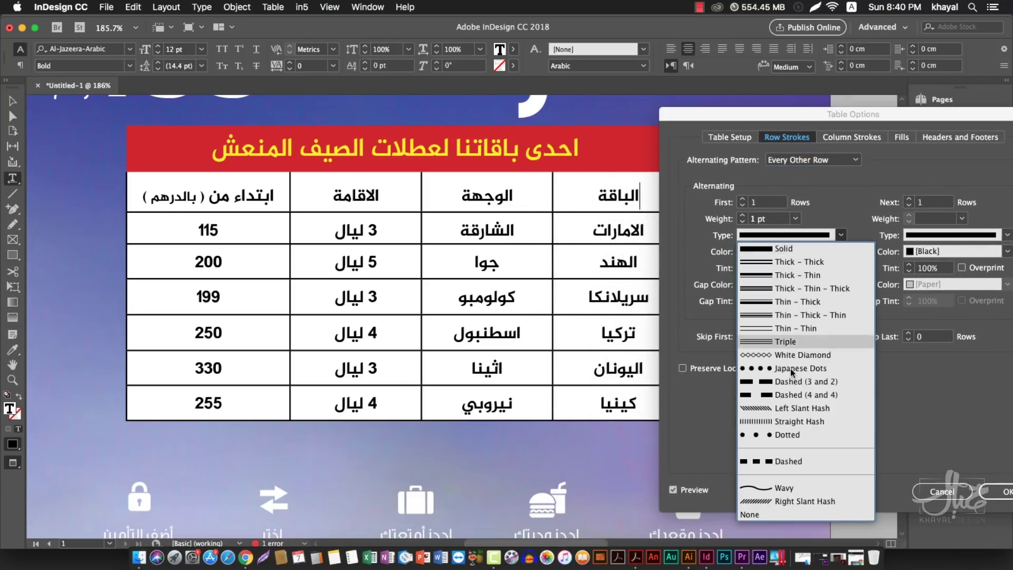
left_click(768, 369)
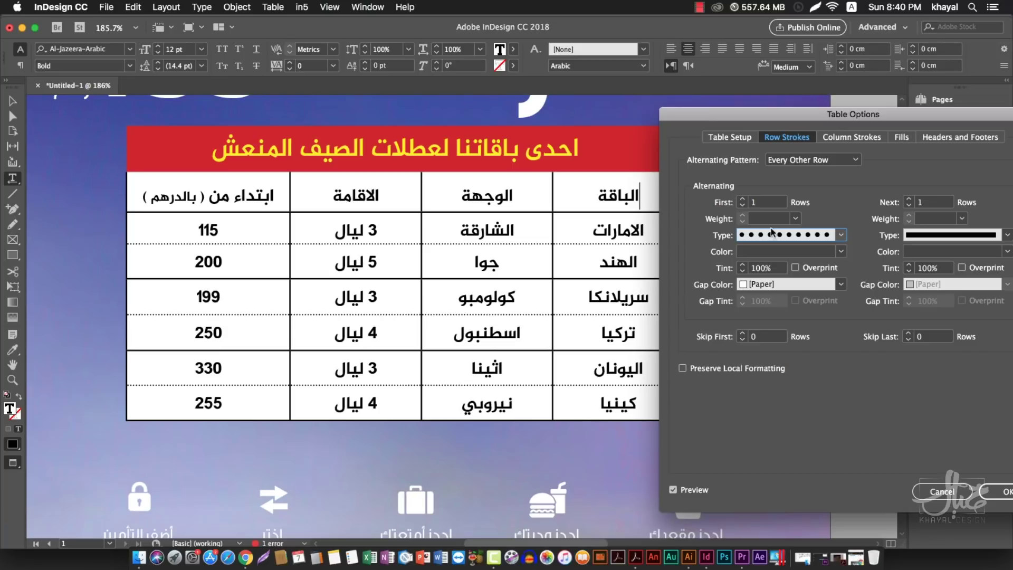
left_click(928, 235)
left_click(927, 235)
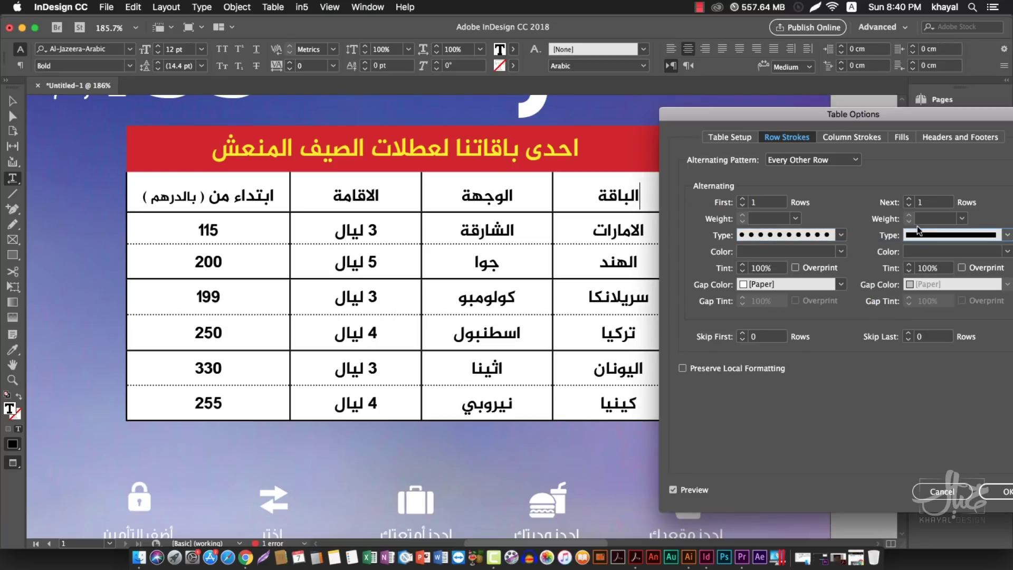
- Set the first alternating row stroke's colour to red C=15 M=100 Y=100 K=0 and its tint to 92%
left_click(808, 253)
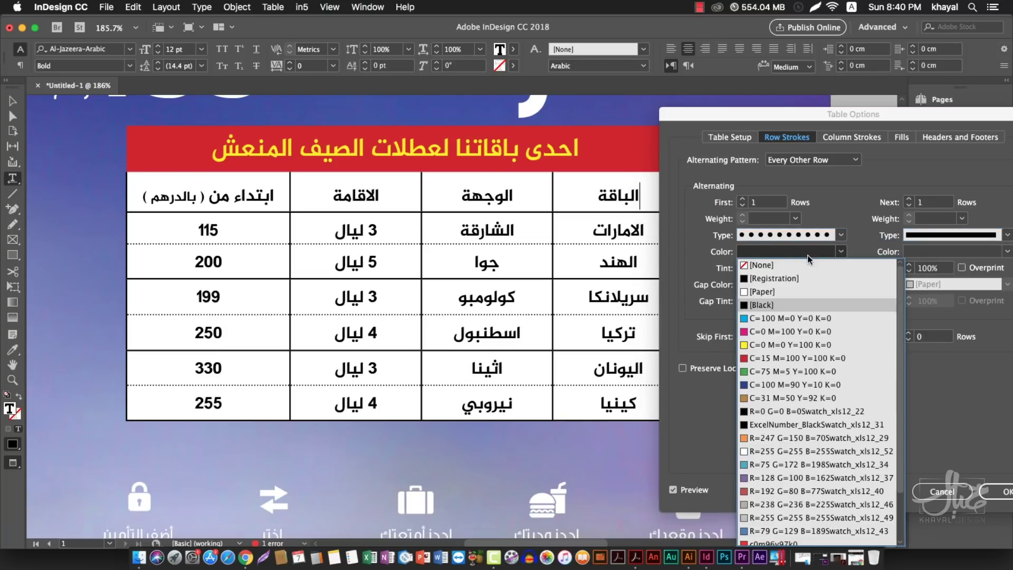
left_click(745, 361)
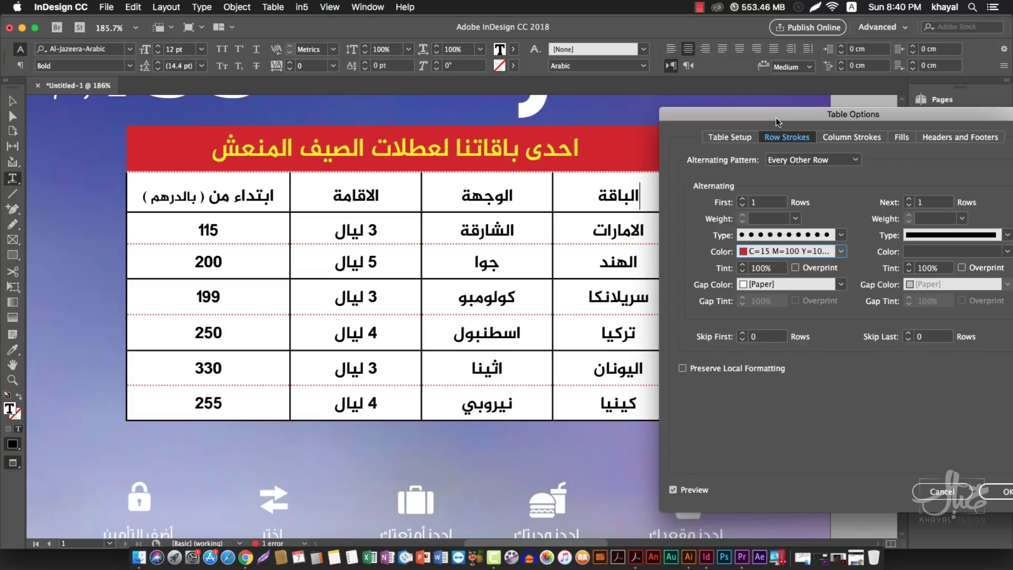
left_click_drag(776, 117, 750, 116)
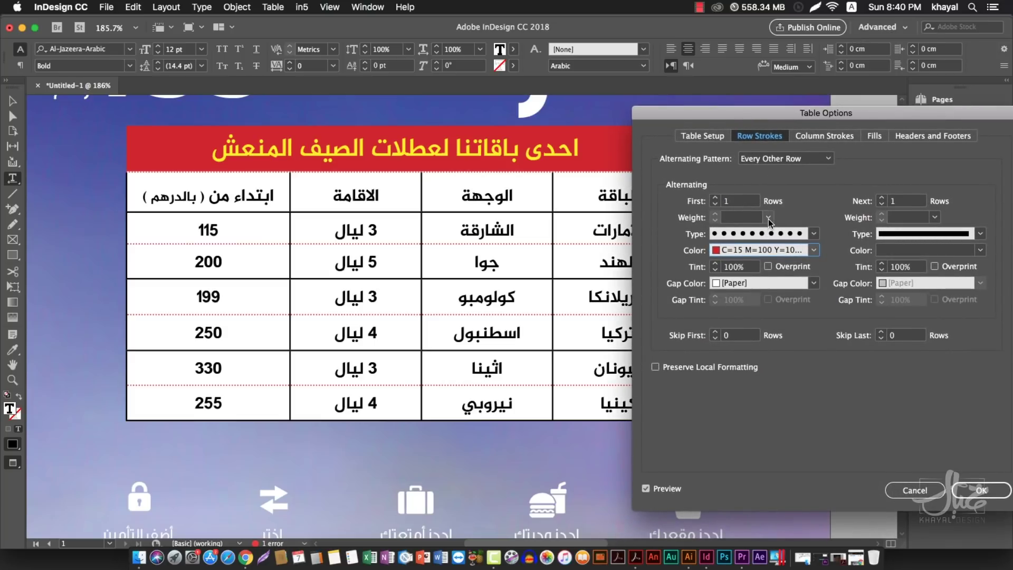
left_click(717, 270)
left_click(715, 270)
left_click(716, 271)
left_click(715, 271)
- Set the next alternating row stroke to type Thick - Thick, colour C=100 M=90 Y=10 K=0, and weight 5 pt
left_click(901, 235)
left_click(907, 261)
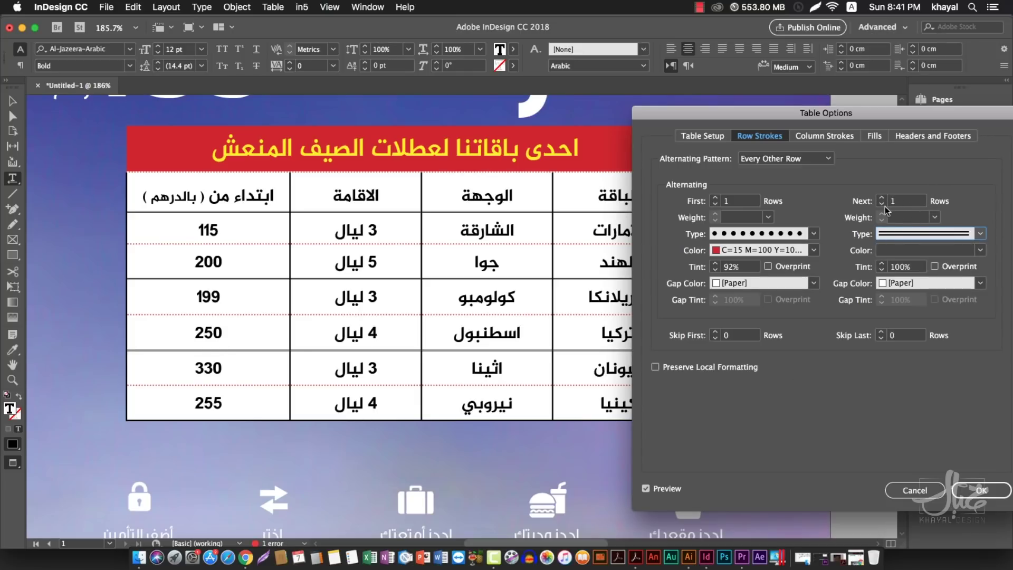
left_click(915, 250)
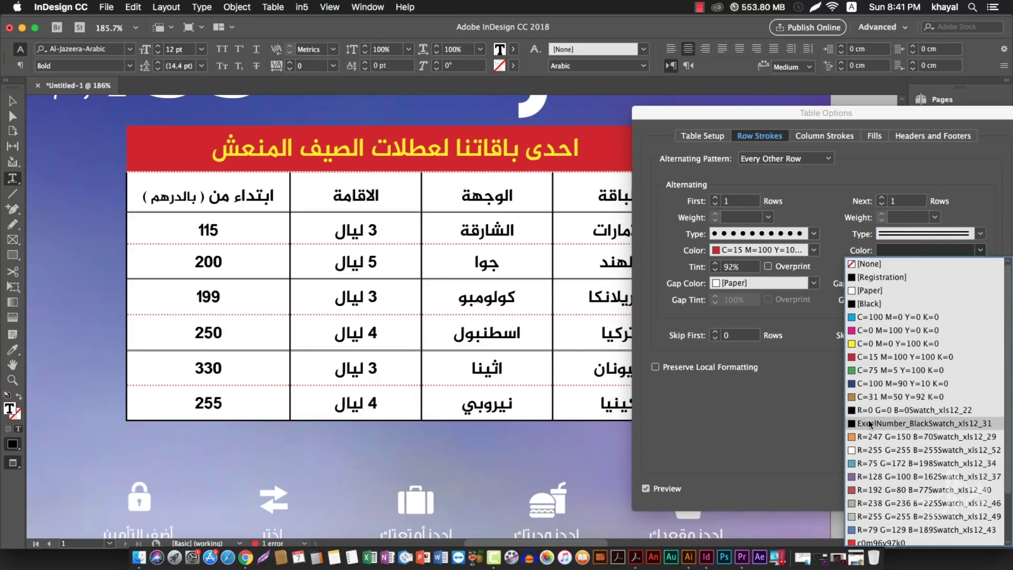
left_click(863, 384)
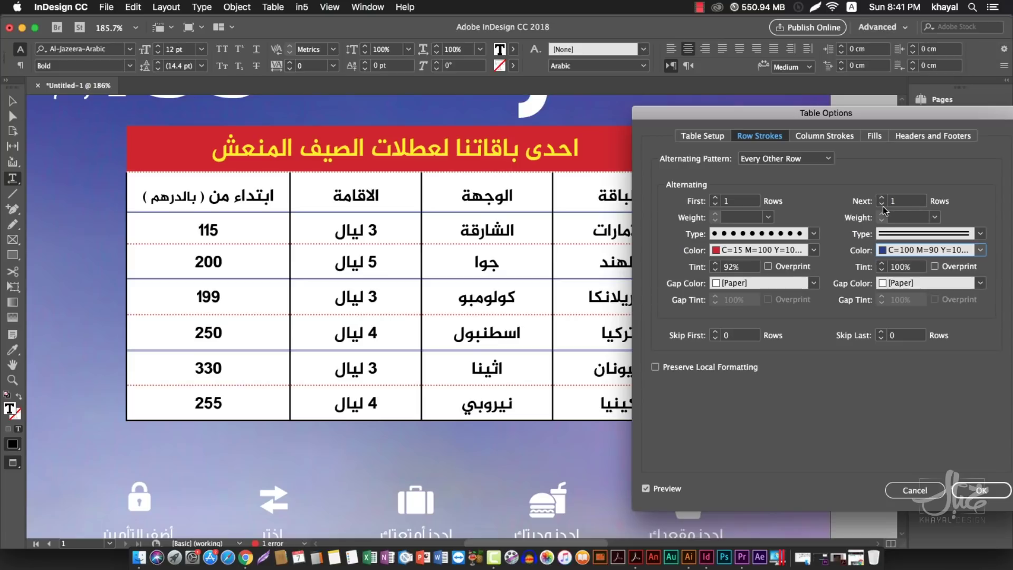
left_click(936, 220)
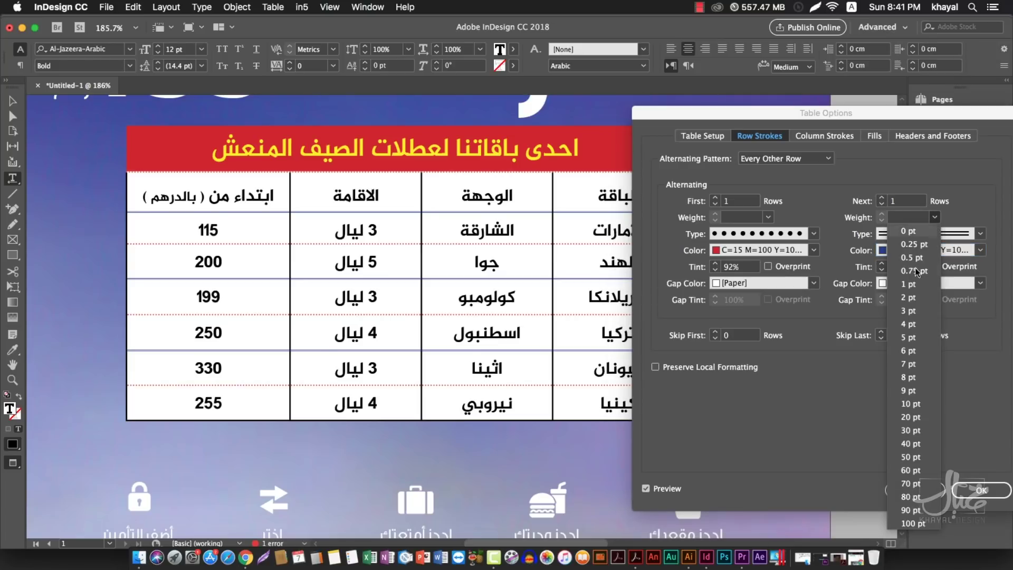
left_click(911, 338)
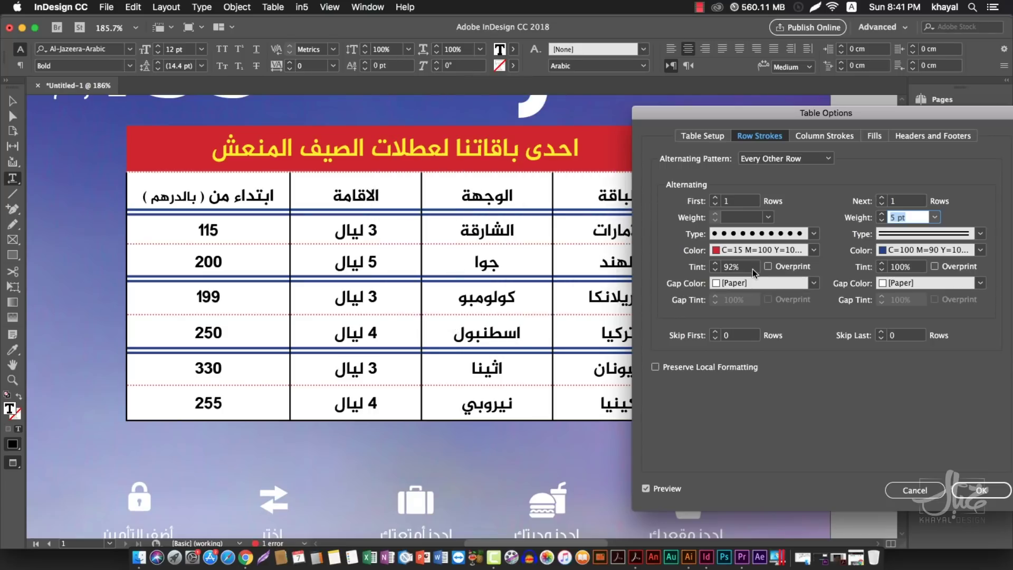
- Set the alternating row strokes' gap colours to R=247 G=150 B=70 for the first and R=75 G=172 B=198 for the next
left_click(743, 283)
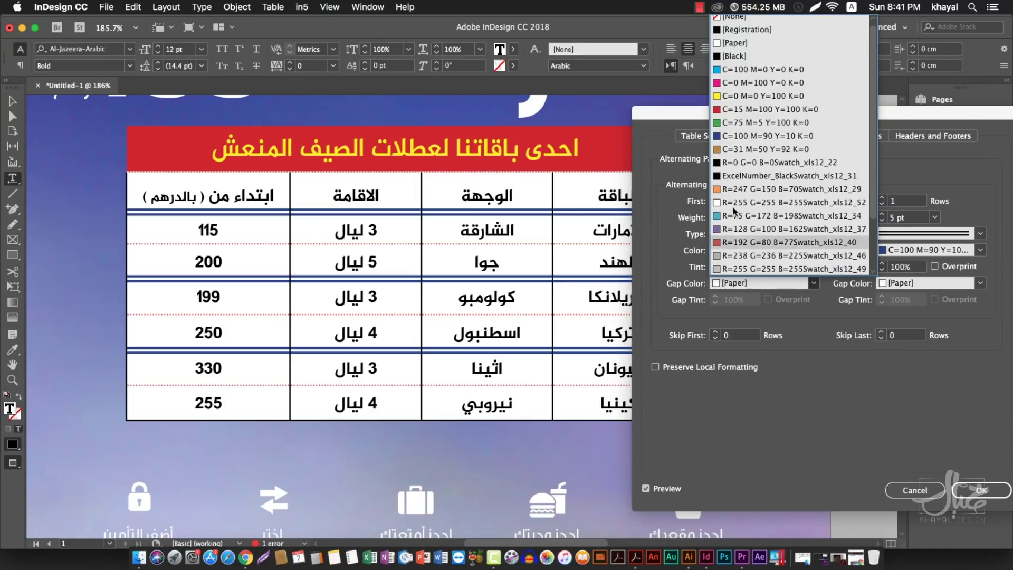
left_click(729, 191)
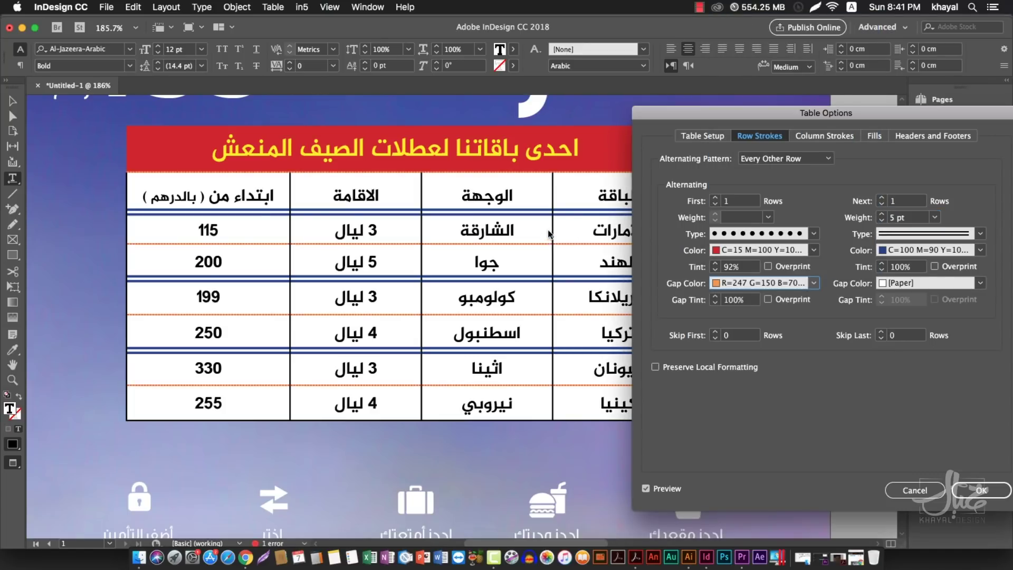
key("Tab")
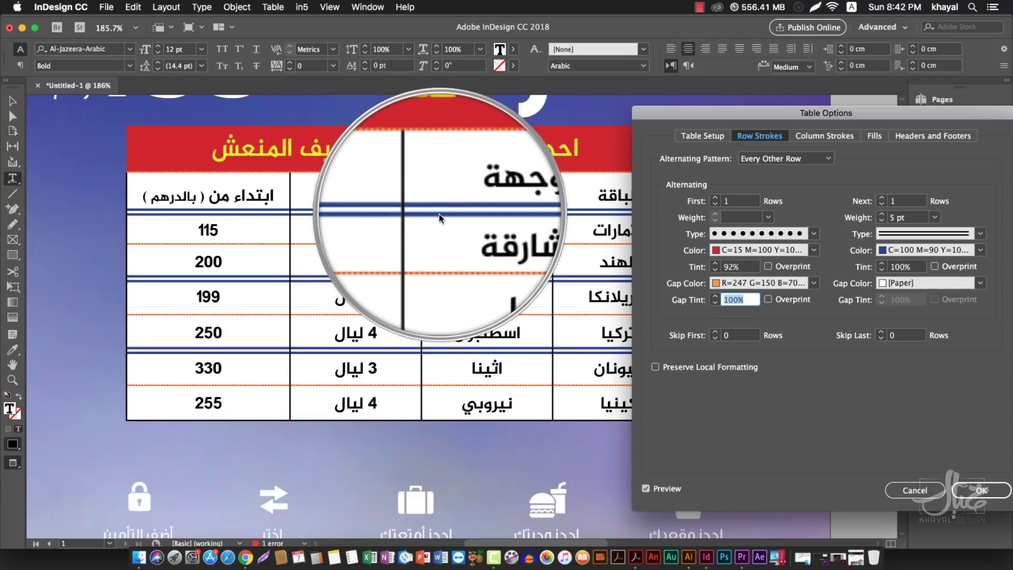
left_click(907, 283)
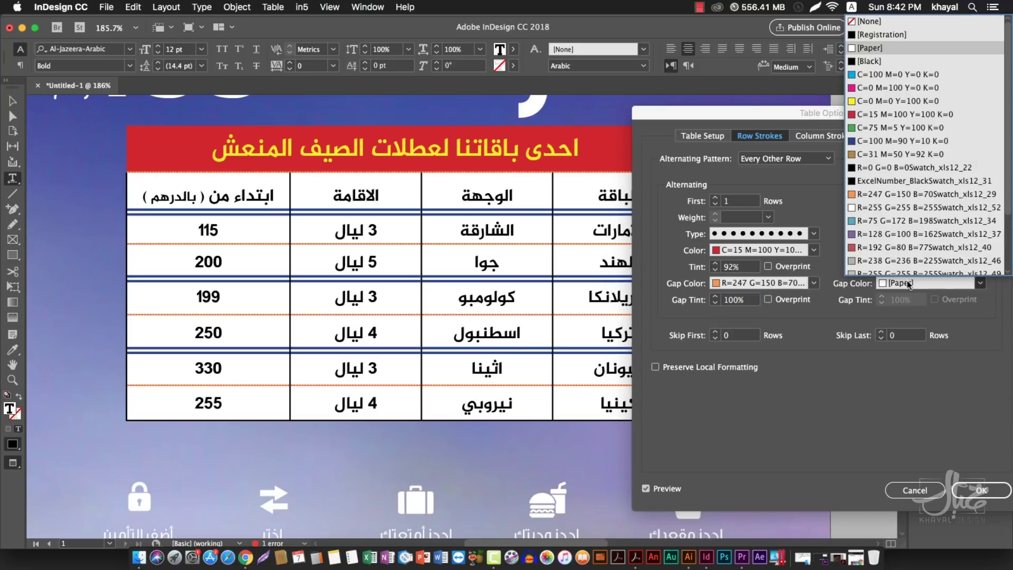
left_click(870, 219)
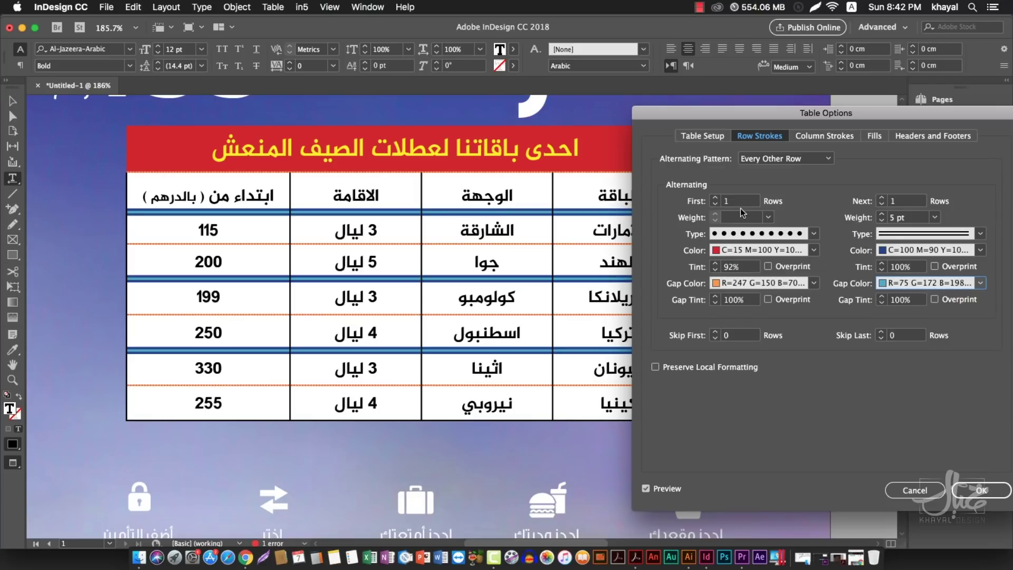
- Try the row strokes' alternating pattern as Every Second Row and as Every Third Row
left_click(774, 160)
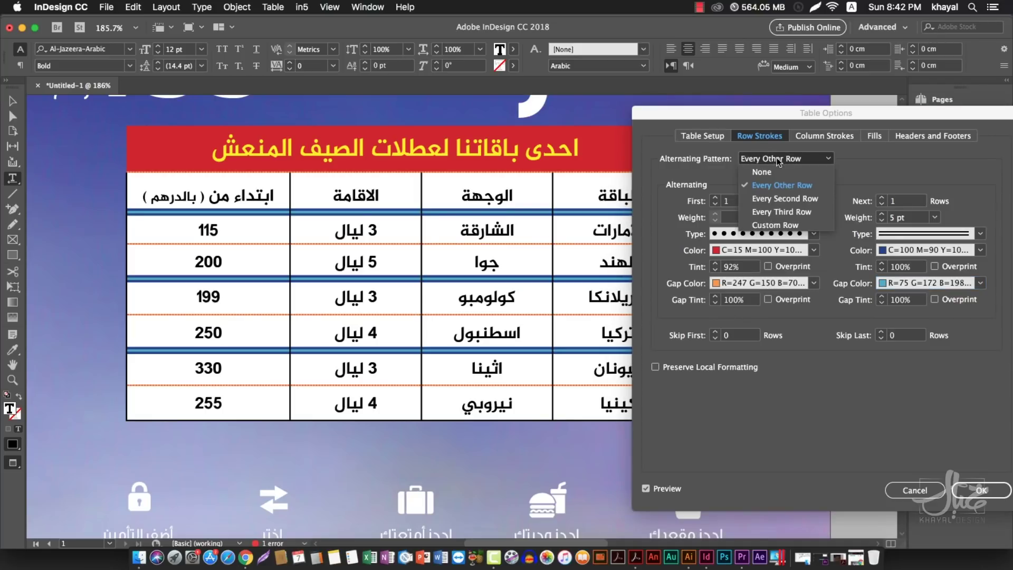
left_click(797, 199)
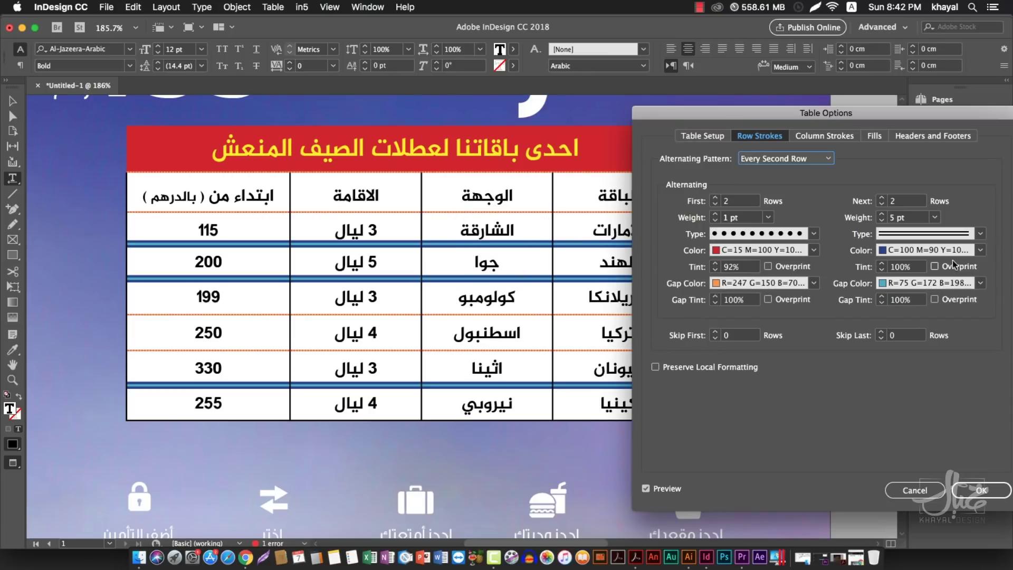
left_click(772, 154)
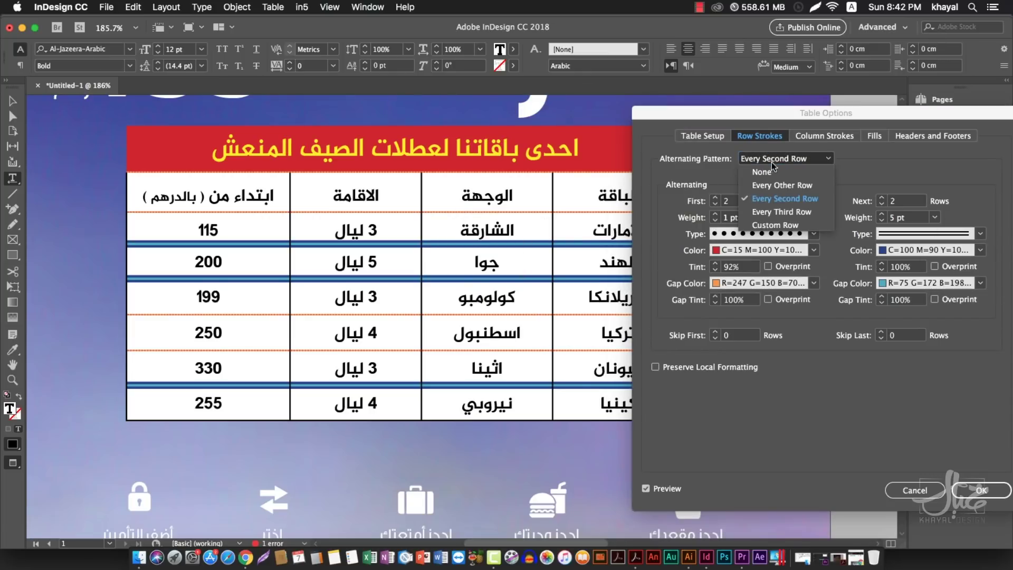
left_click(773, 211)
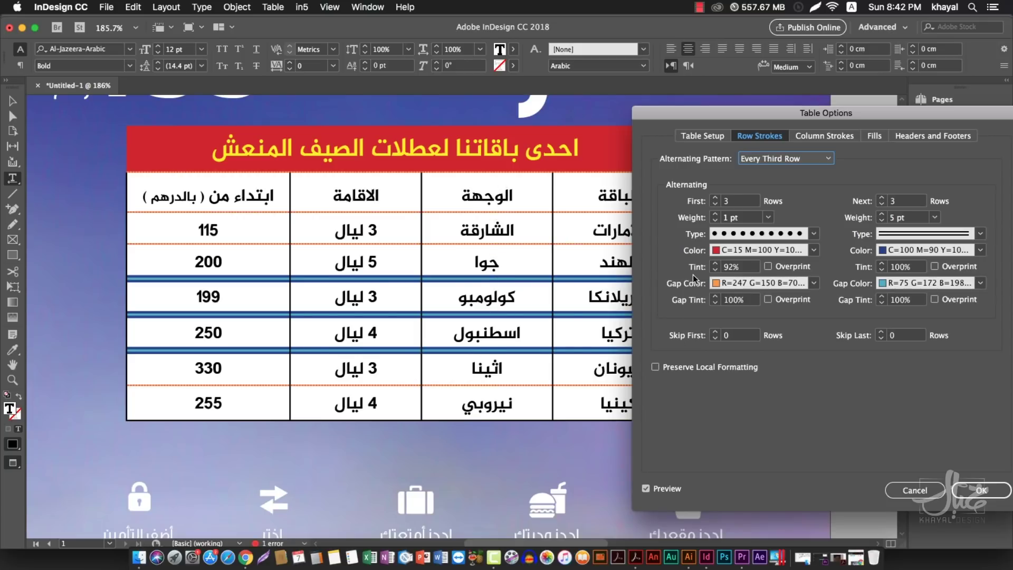
- Set the column strokes' alternating pattern to Every Other Column and the first column stroke's type to Thick - Thick
left_click(807, 138)
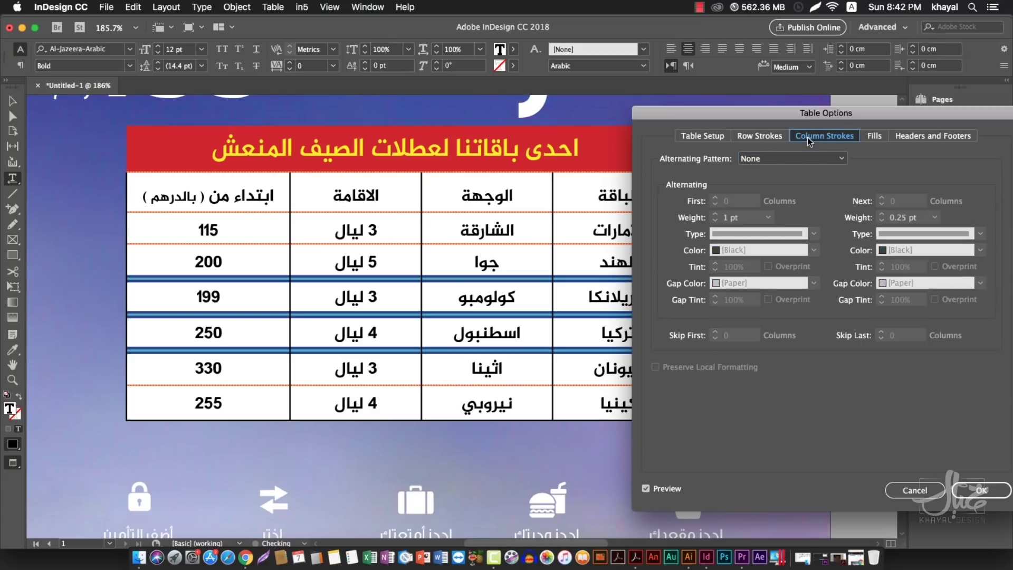
left_click(765, 159)
left_click(764, 183)
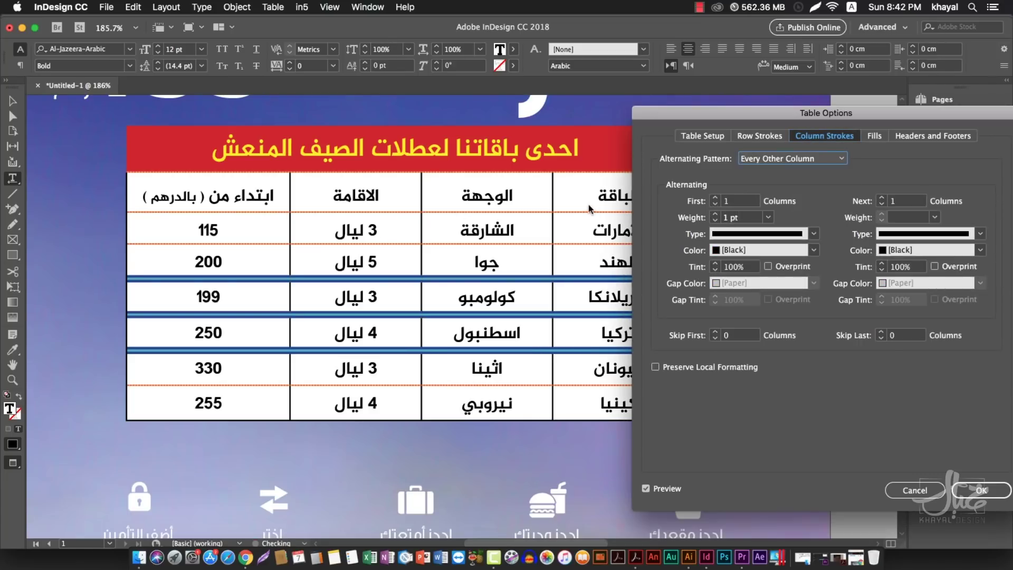
left_click(743, 231)
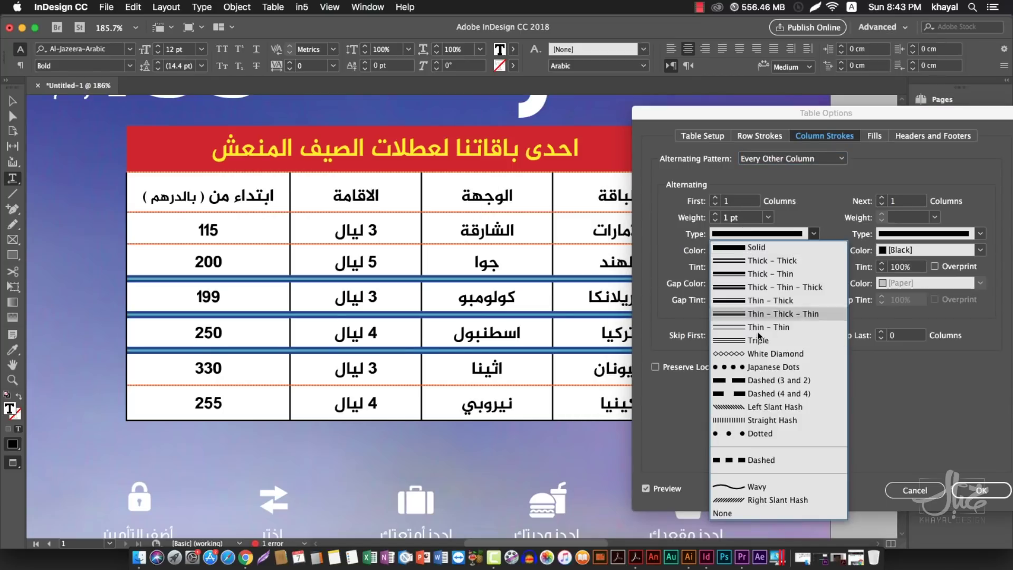
left_click(760, 255)
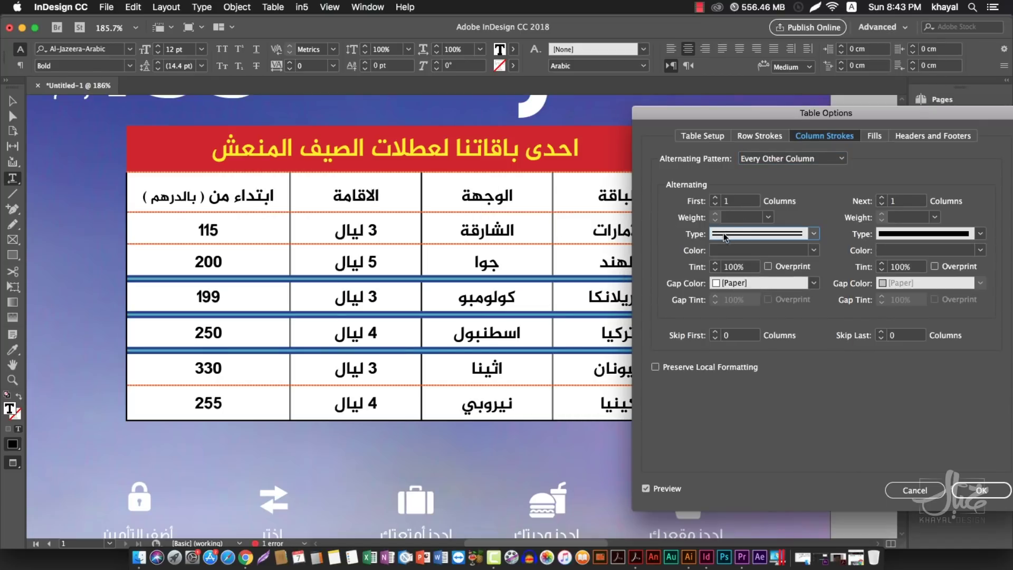
- Try yellow C=0 M=0 Y=100 K=0 and purple R=128 G=100 B=162 as the first alternating column stroke's colour
left_click(736, 250)
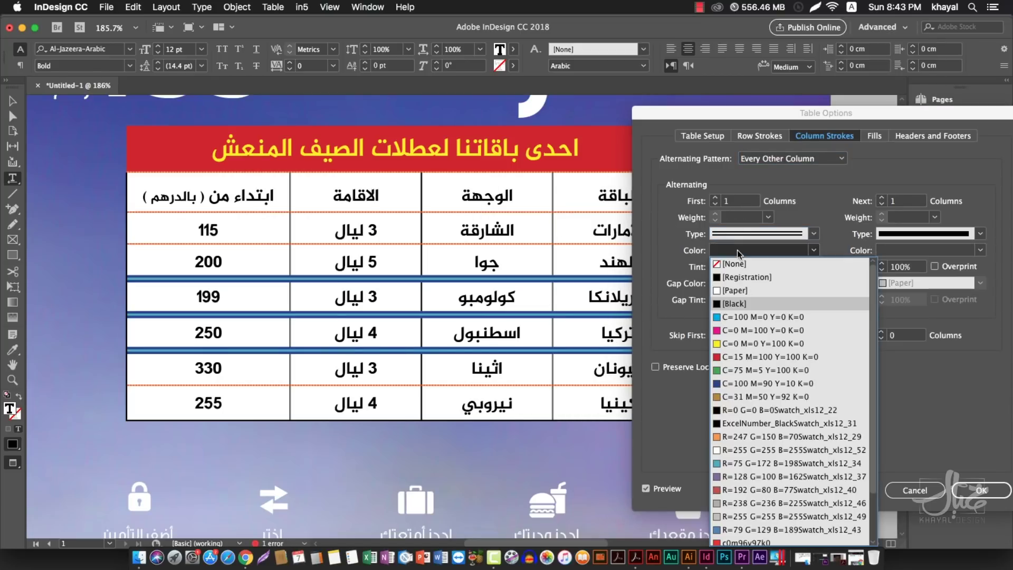
left_click(757, 344)
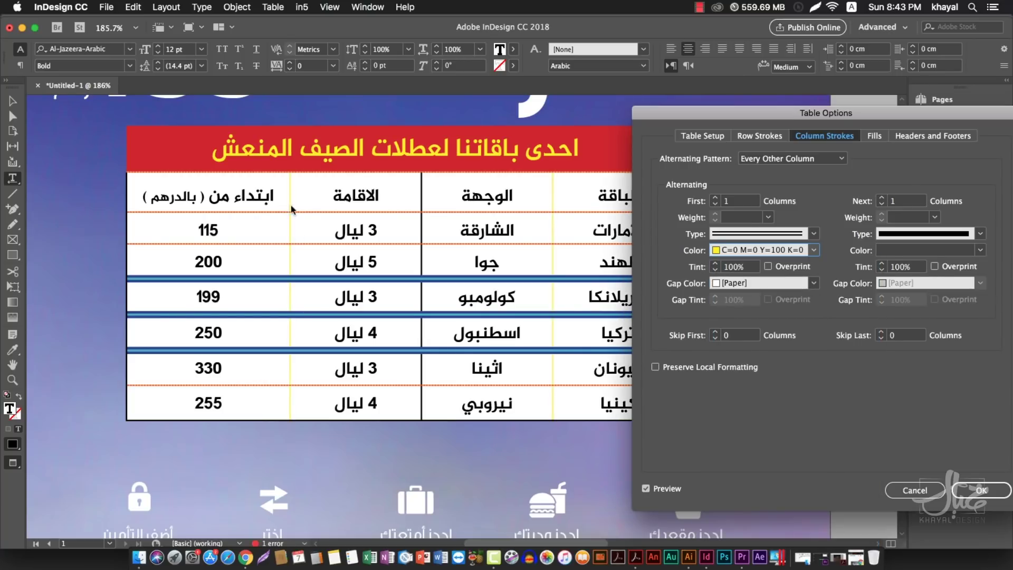
left_click(792, 250)
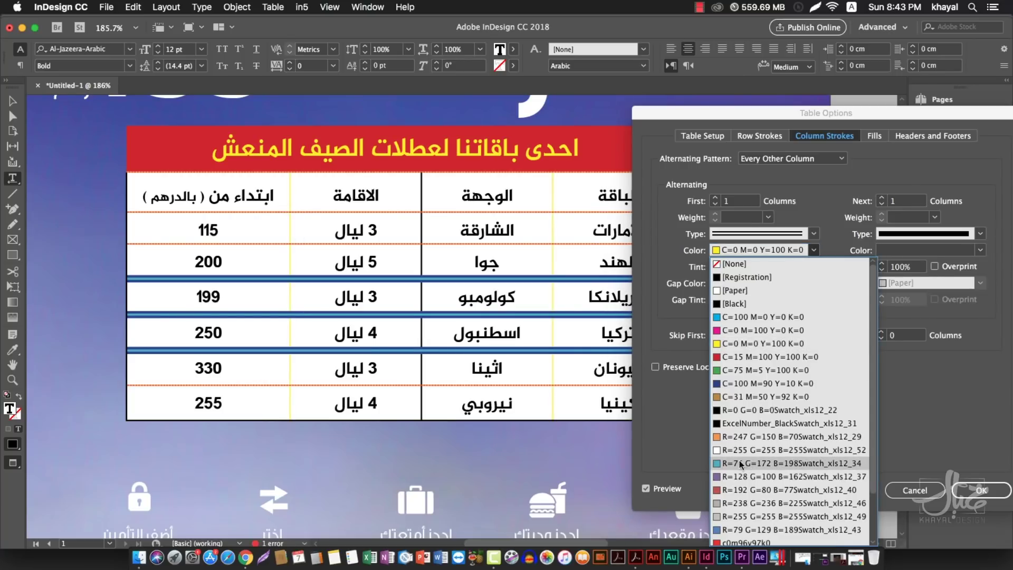
left_click(735, 477)
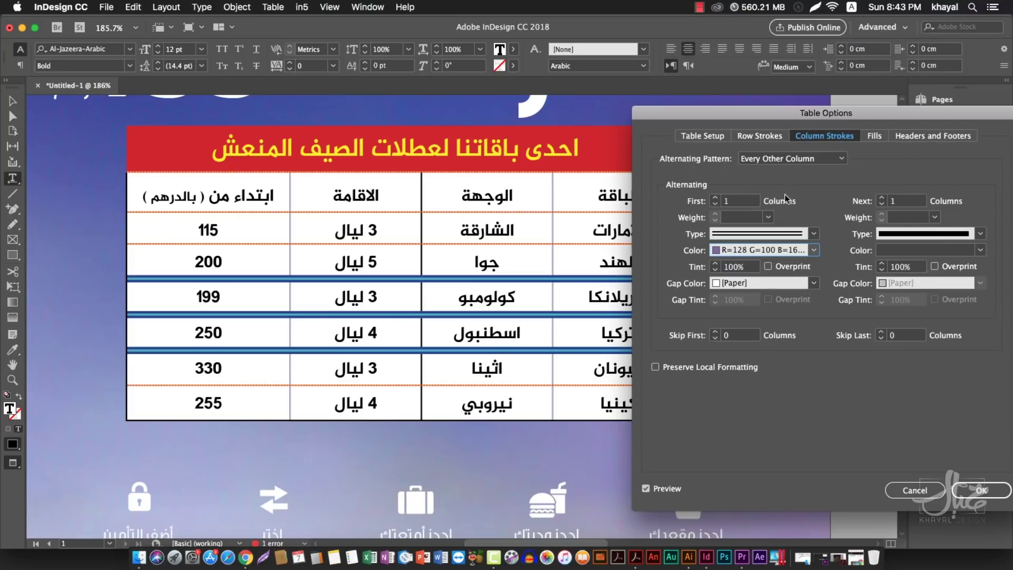
- View the alternating fill settings and discard all row and column stroke changes made to the table
left_click_drag(768, 112, 746, 103)
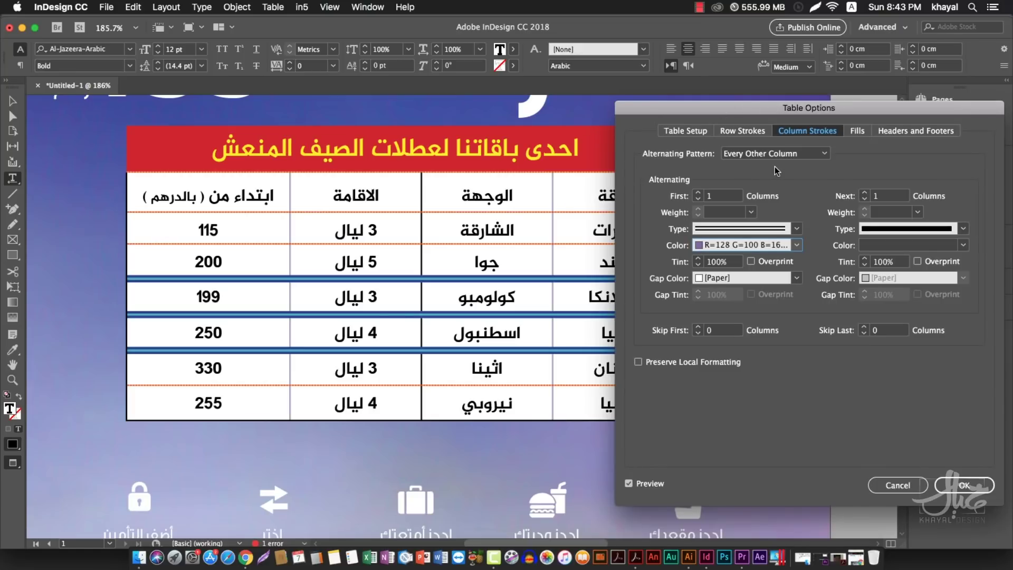
left_click(857, 133)
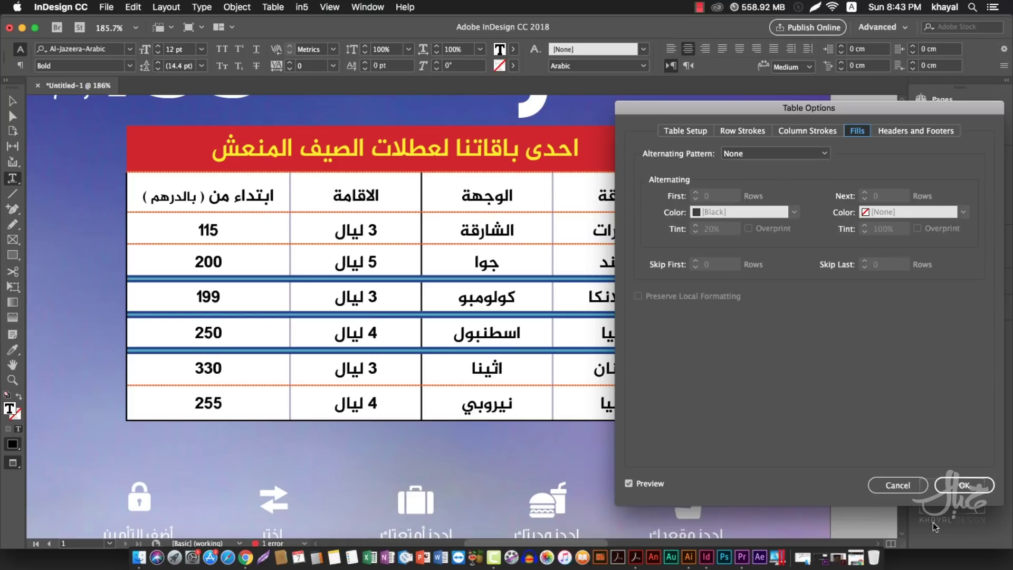
left_click(898, 486)
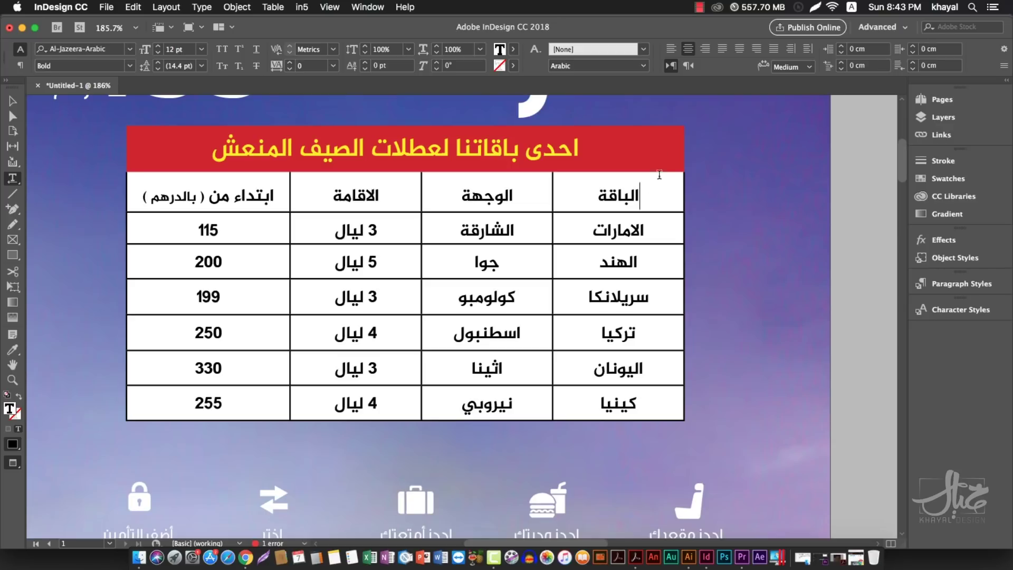
- Reopen the holiday packages table's options and set the fills' alternating pattern to Every Other Row
left_click(649, 195)
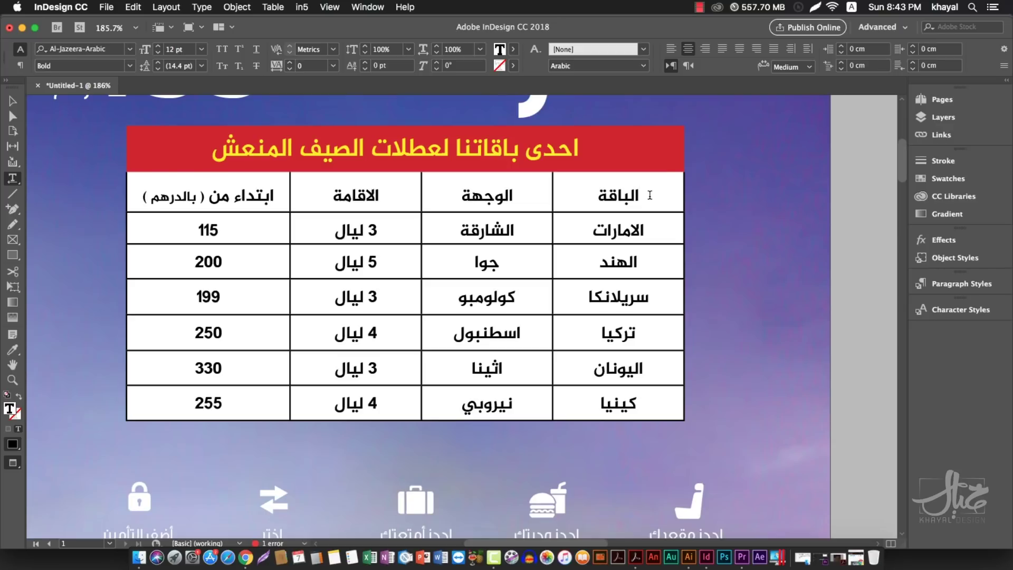
left_click(273, 7)
mouse_move(304, 61)
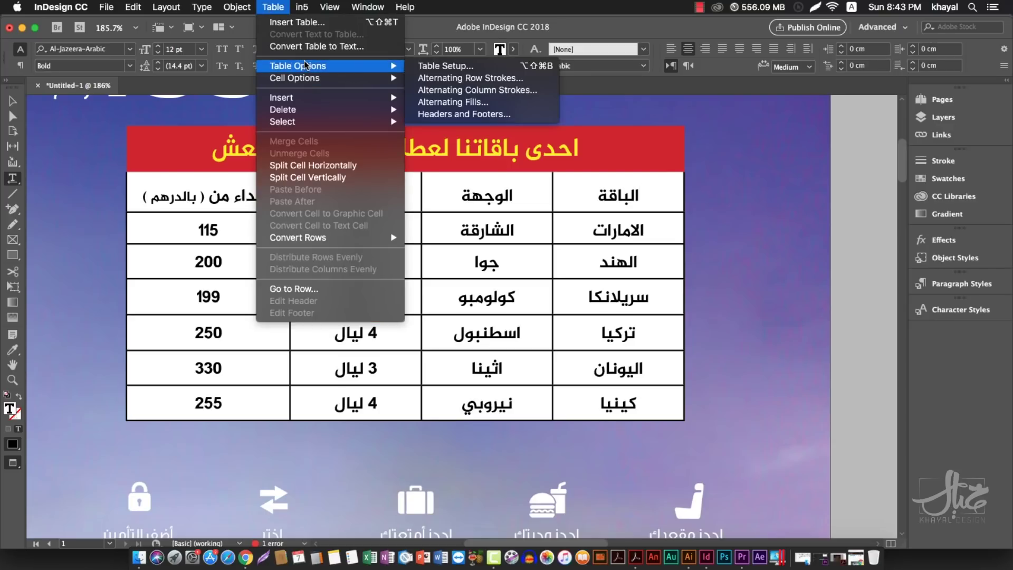
left_click(427, 64)
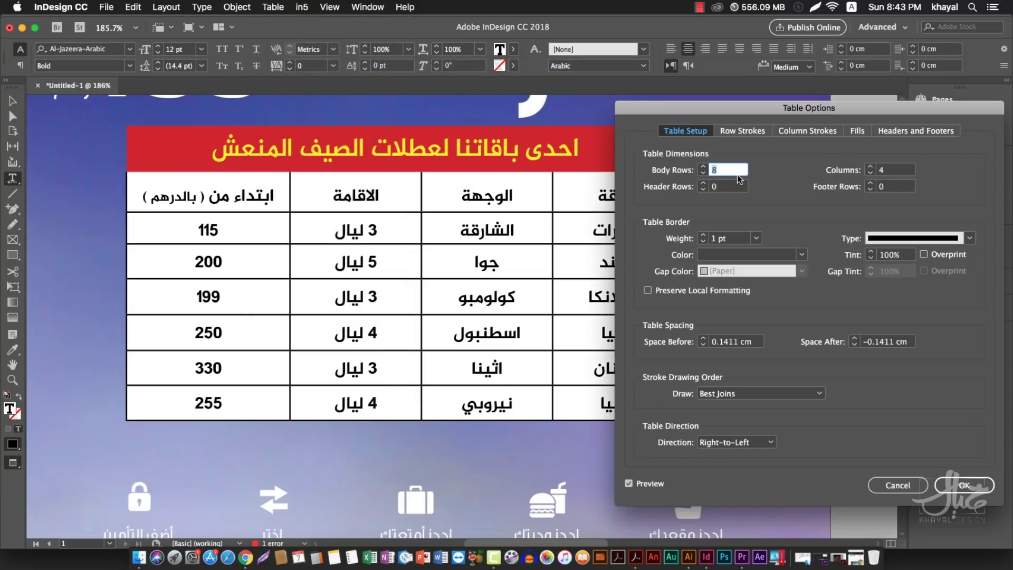
left_click(729, 132)
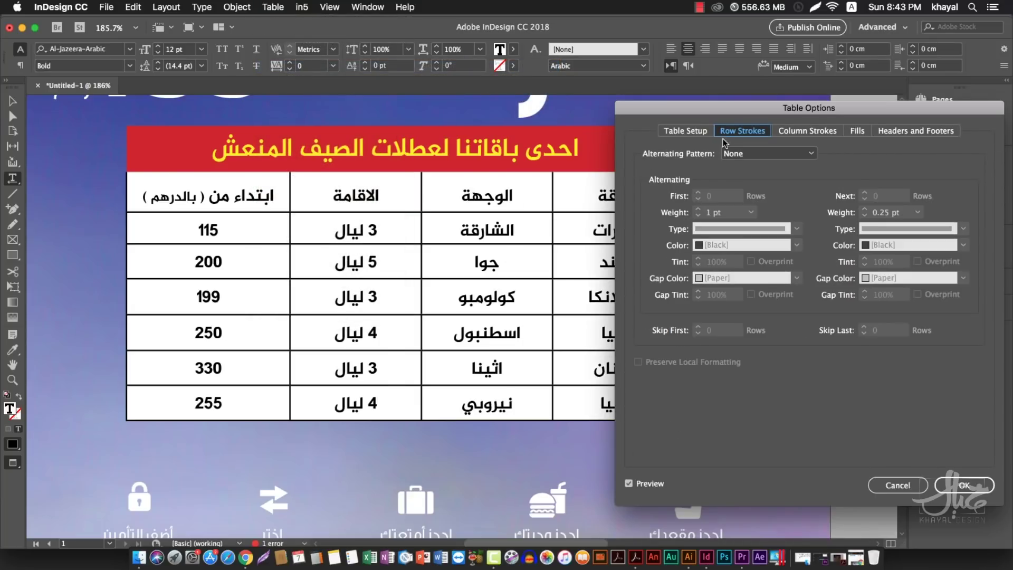
left_click(794, 131)
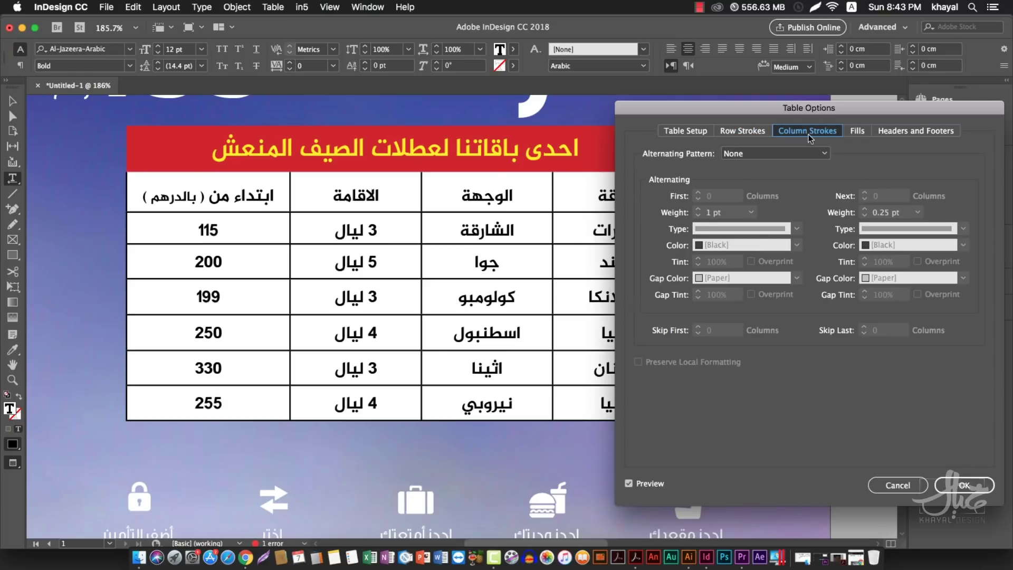
left_click(857, 131)
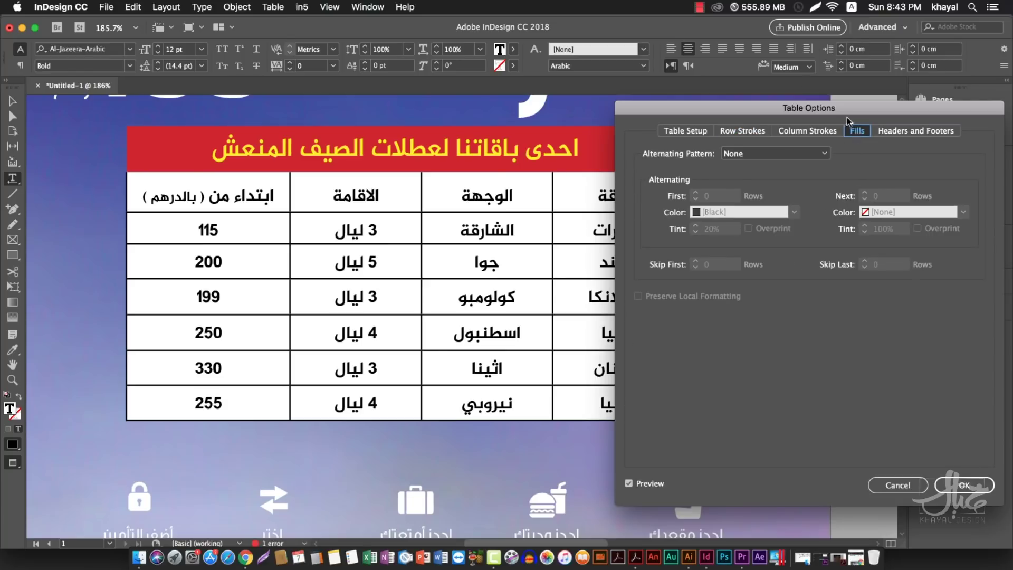
left_click_drag(719, 109, 727, 109)
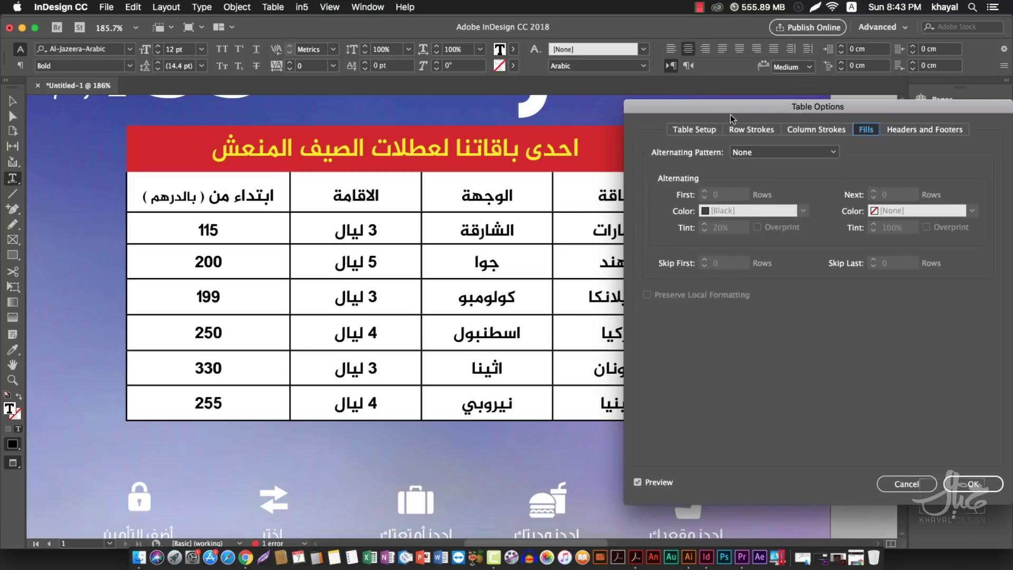
left_click(743, 153)
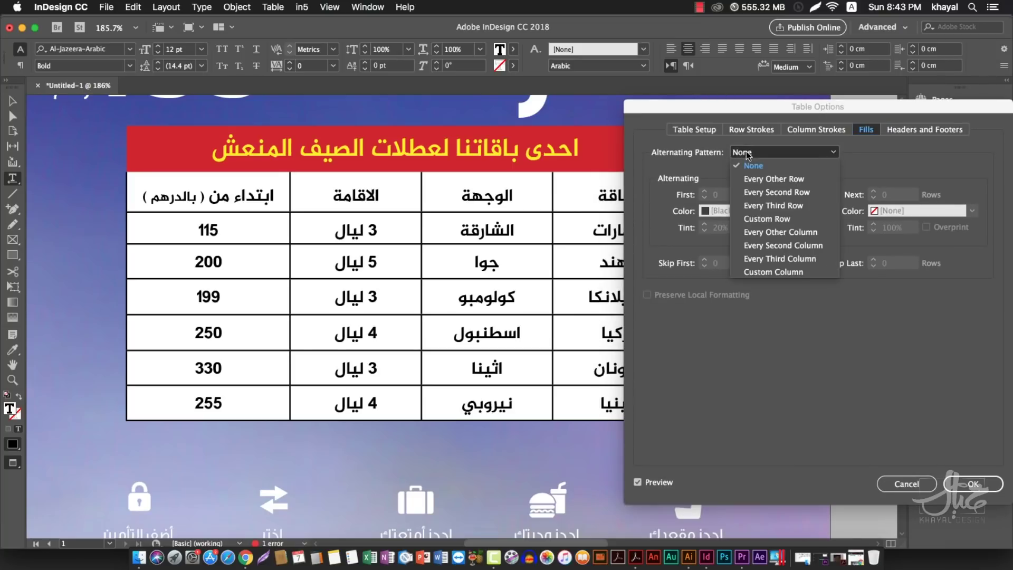
left_click(772, 180)
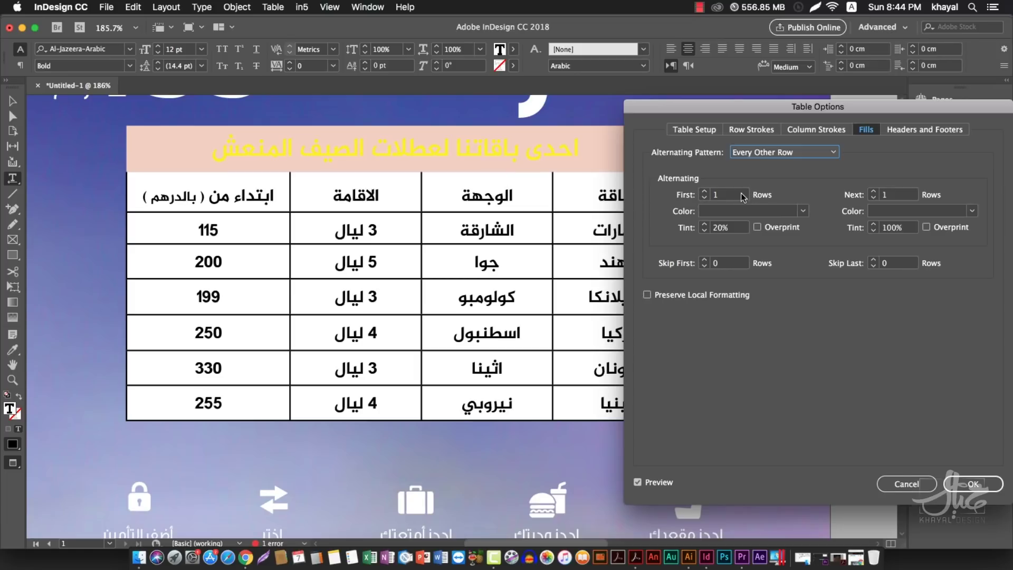
- Set the first alternating row fill's colour to blue C=100 M=90 Y=10 K=0 and its tint to 50%
left_click(730, 211)
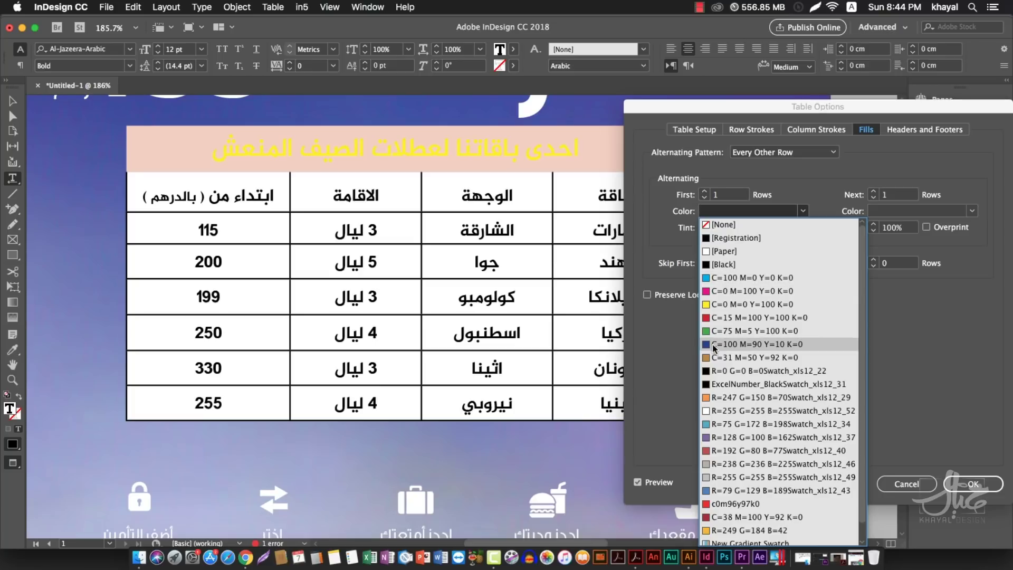
left_click(714, 345)
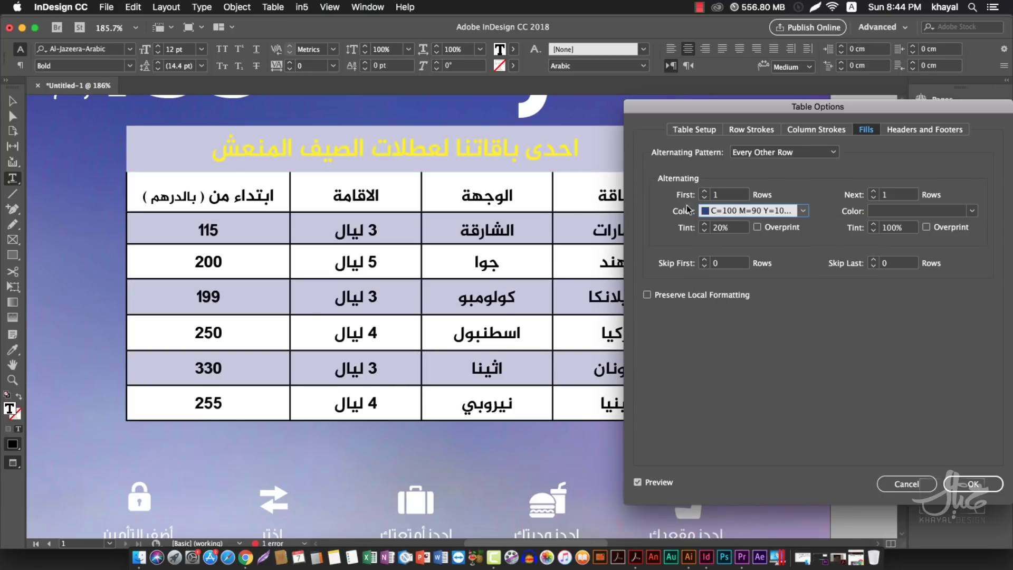
left_click(706, 226)
left_click(705, 226)
left_click(706, 226)
left_click(705, 226)
left_click(706, 225)
left_click(706, 225)
left_click(706, 225)
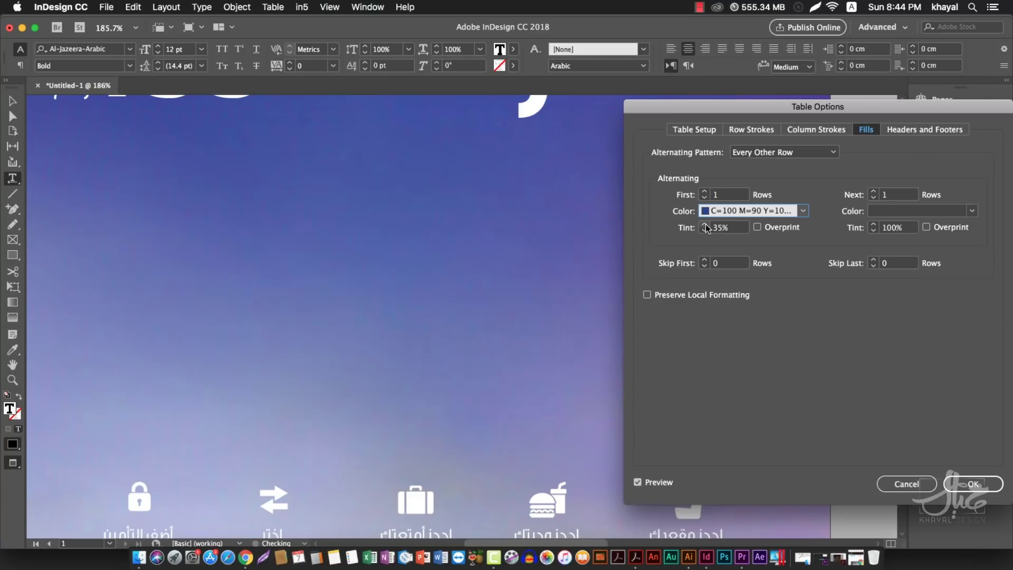
left_click(706, 226)
left_click(706, 225)
left_click(706, 225)
left_click(705, 225)
left_click(706, 226)
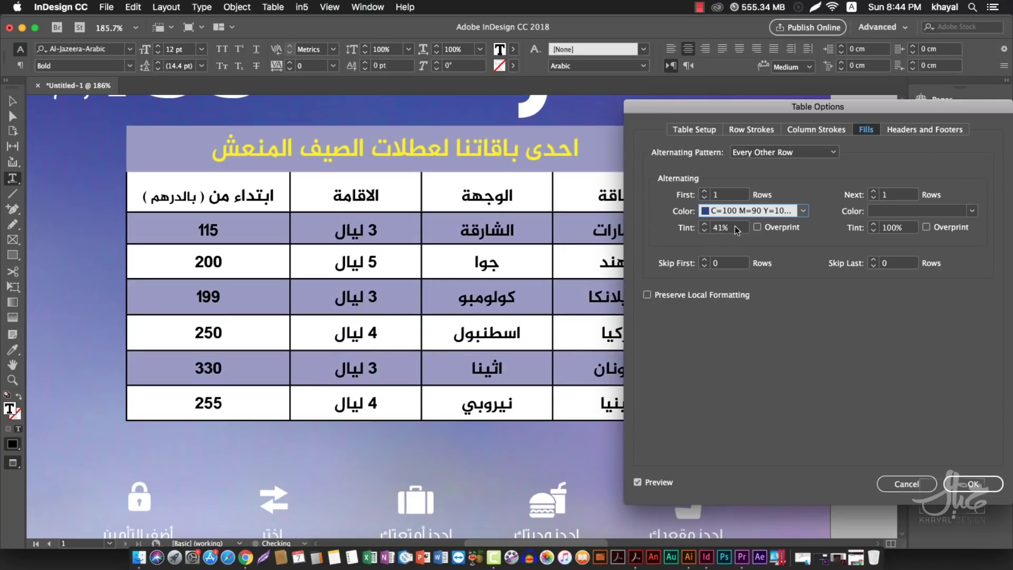
left_click(710, 229)
left_click(706, 226)
left_click(706, 225)
left_click(705, 226)
left_click(705, 226)
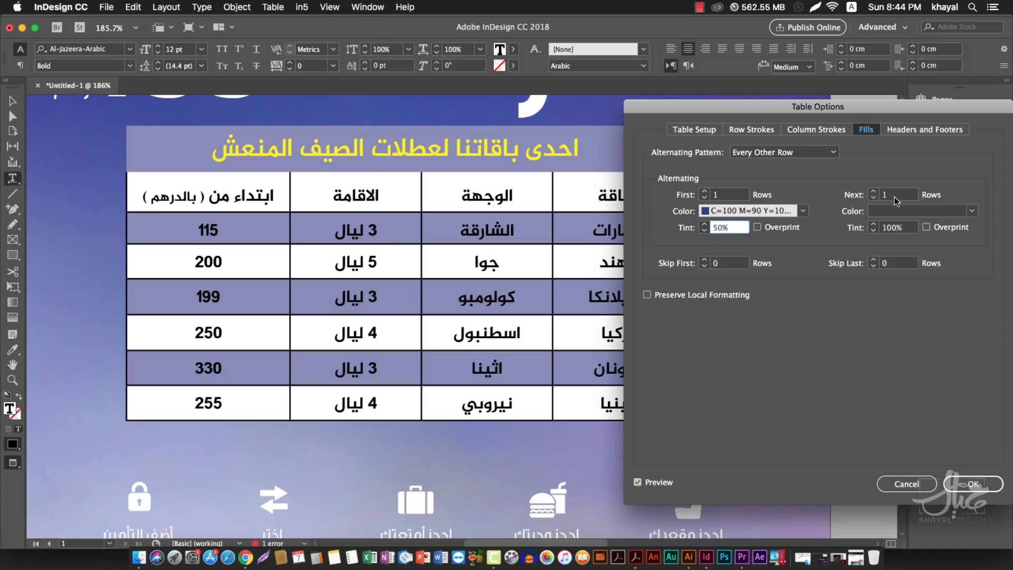
- Set the first alternating row fill's tint to 20% and the next fill's colour to cyan C=100 M=0 Y=0 K=0 after trying None
left_click(915, 210)
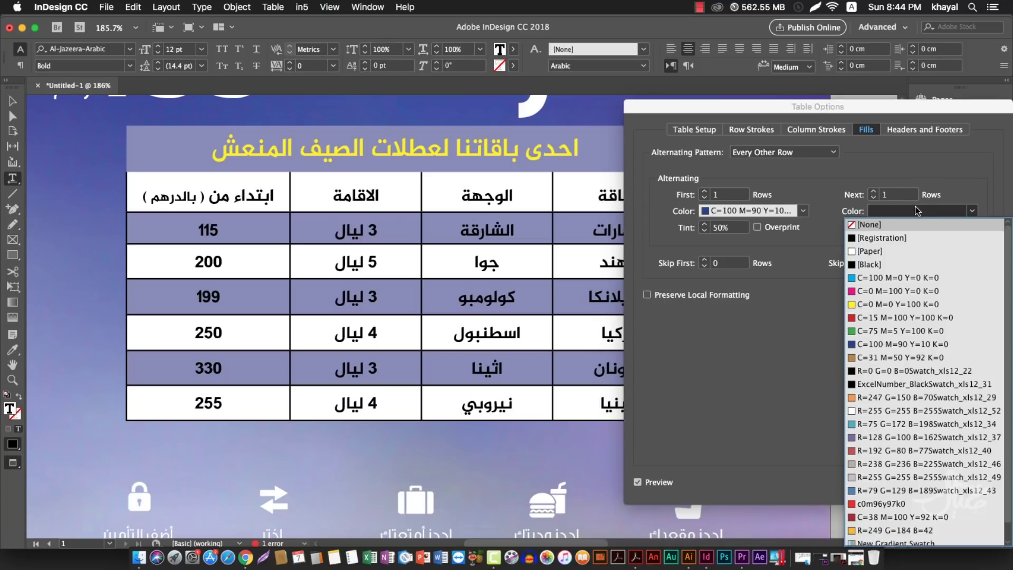
left_click(880, 225)
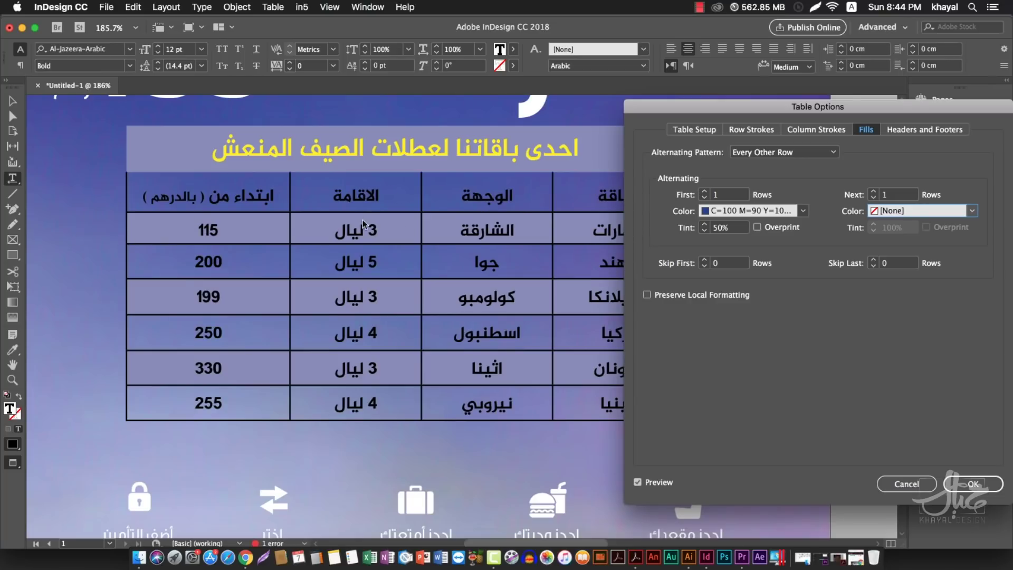
left_click(707, 229)
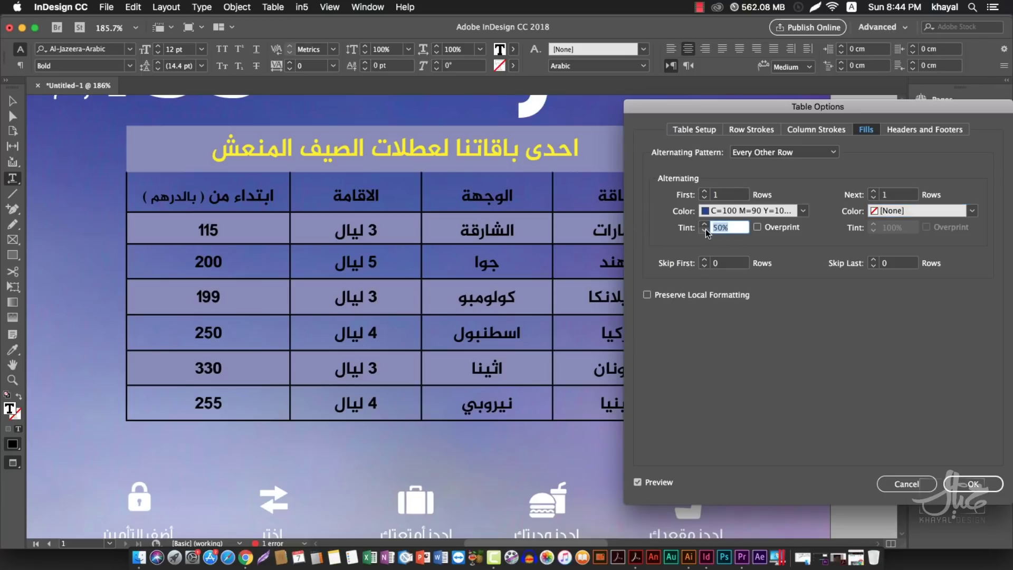
type("23")
key("Tab")
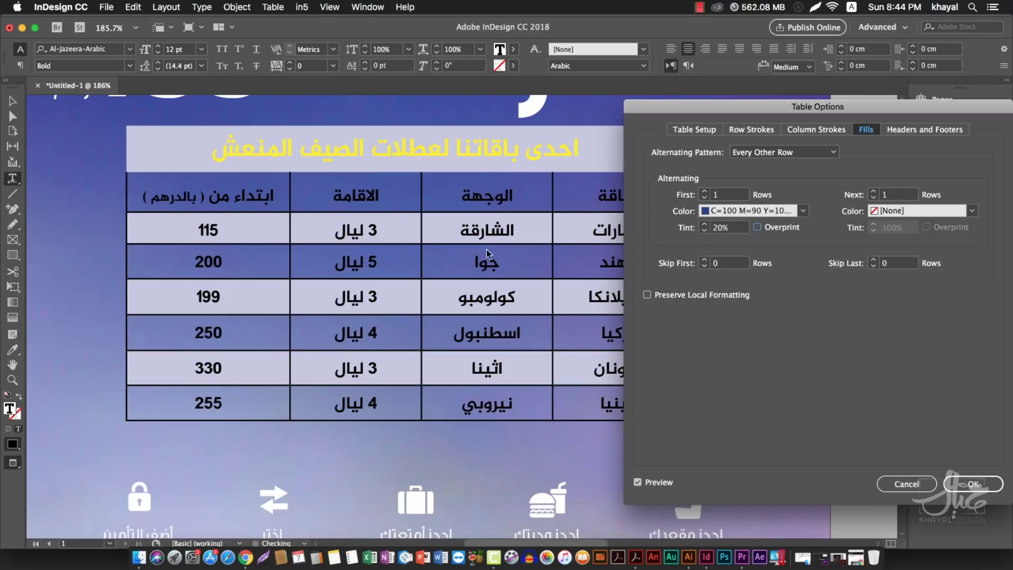
left_click(939, 208)
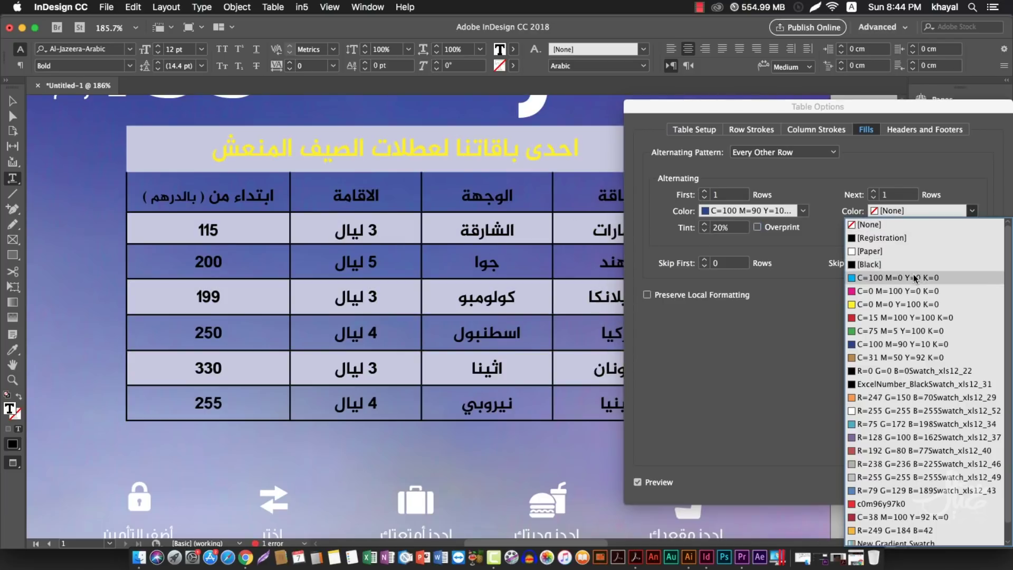
left_click(914, 275)
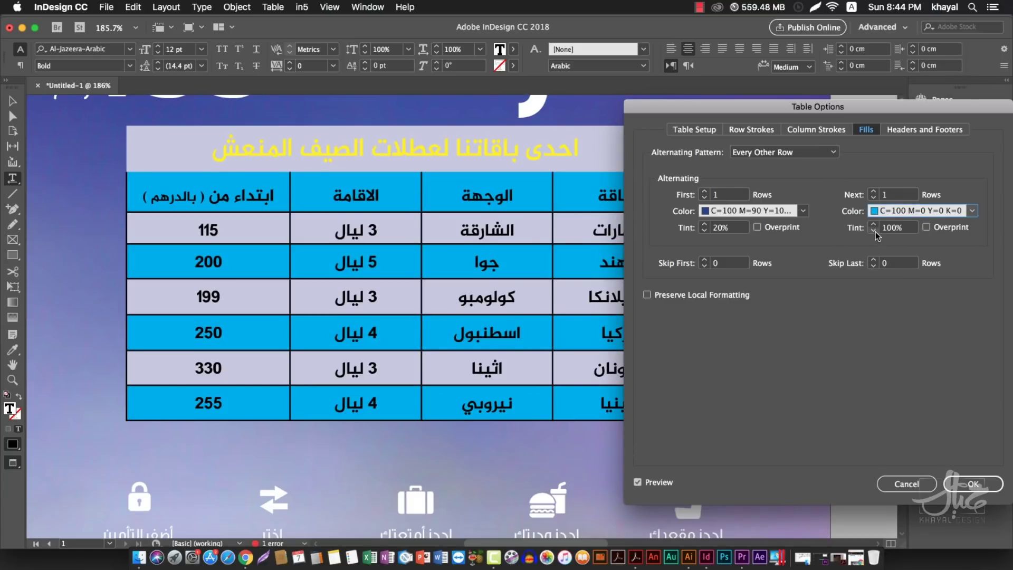
- Try the Every Second Row and Every Third Row fill patterns, and return the alternating pattern to Every Other Row
left_click(807, 153)
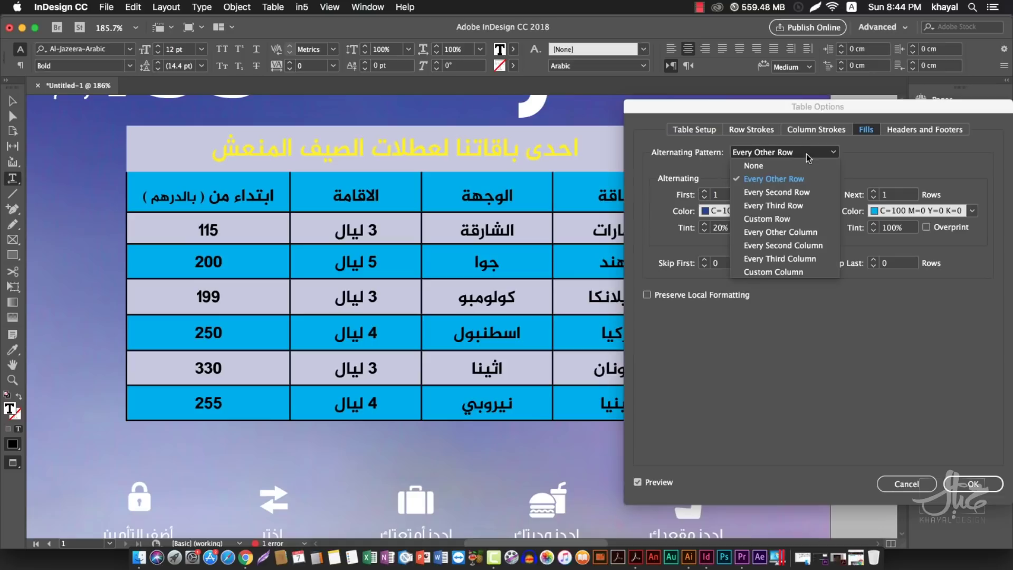
left_click(797, 194)
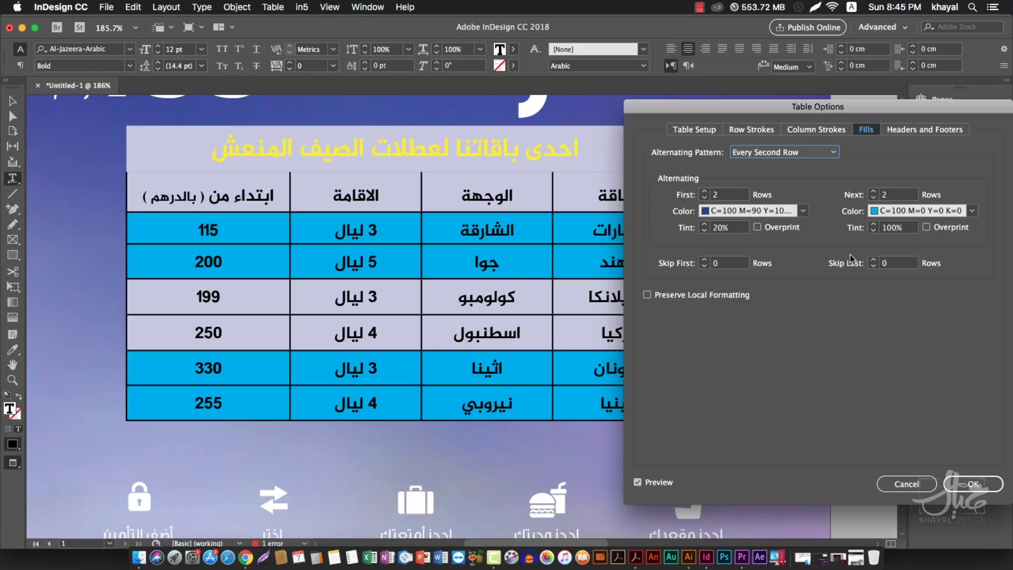
left_click(769, 154)
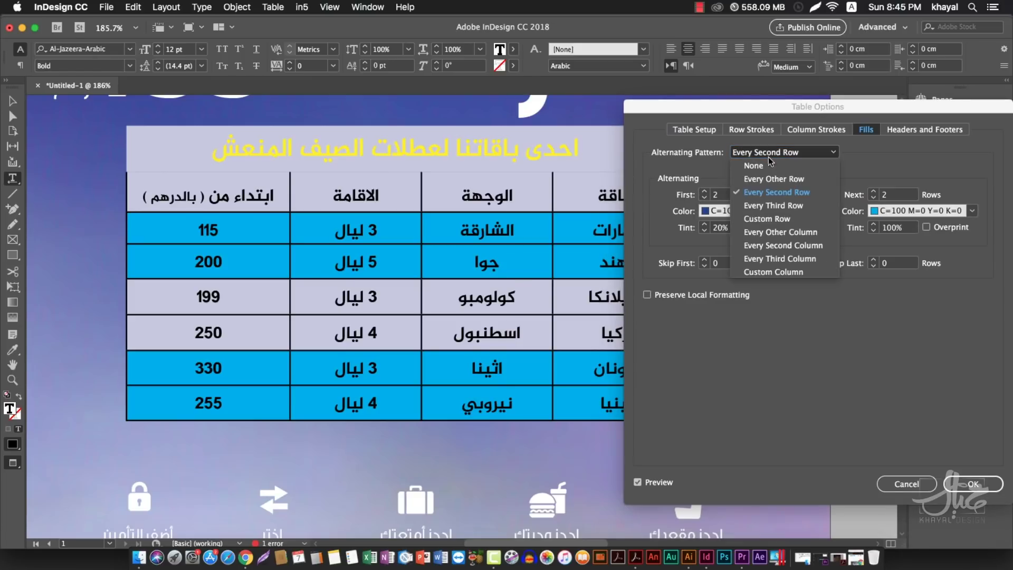
left_click(778, 206)
left_click(762, 153)
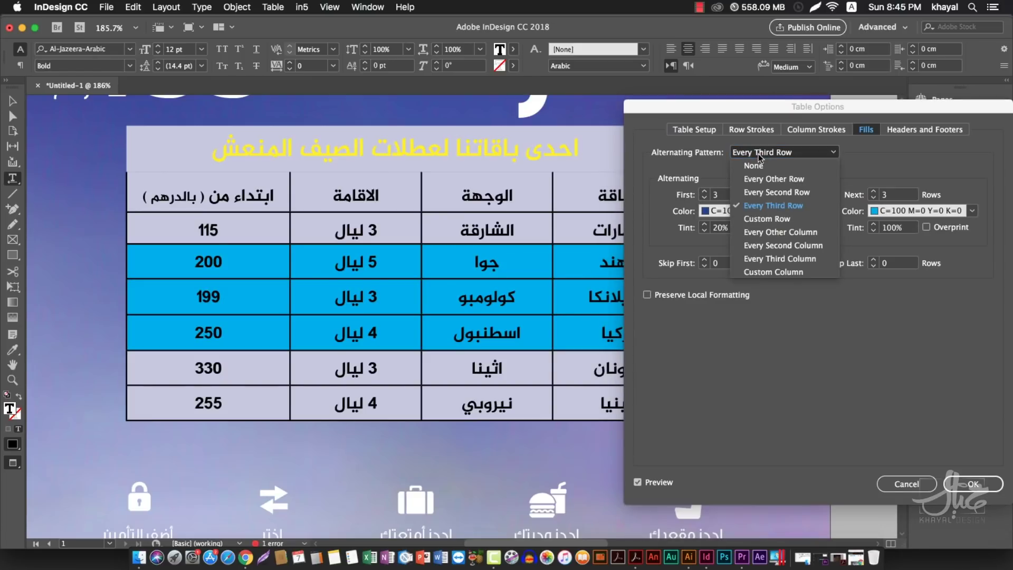
left_click(767, 180)
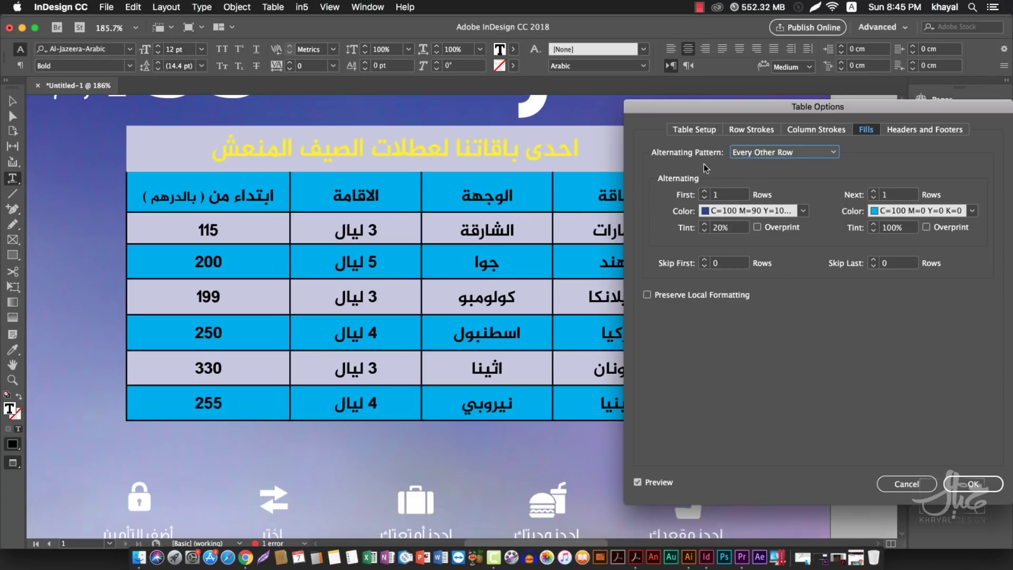
- View the header and footer settings and apply the table options
left_click(898, 131)
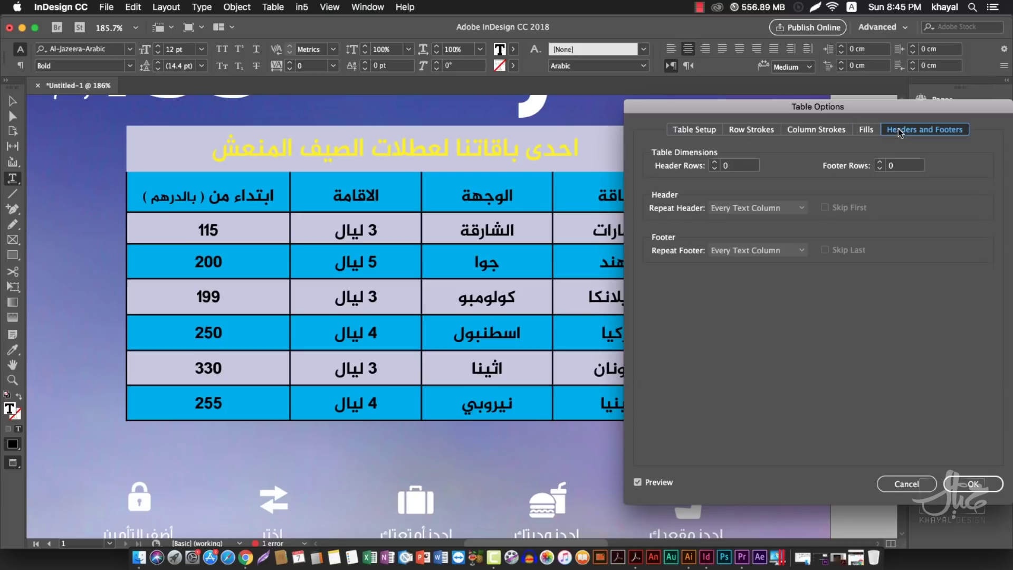
left_click(955, 486)
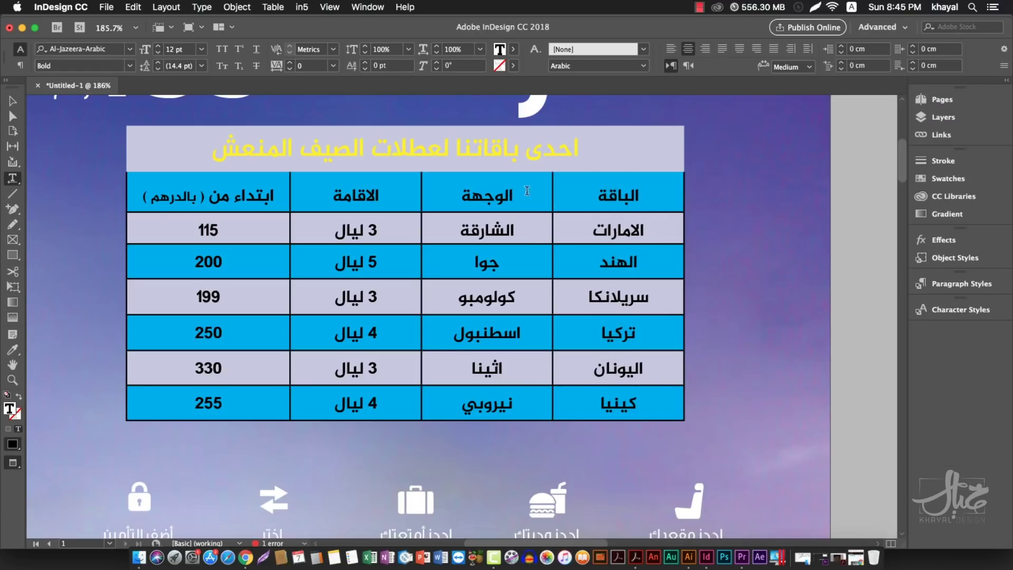
- Select the table's merged title cell and fill it with red C=15 M=100 Y=100 K=0
left_click(615, 165)
double_click(268, 156)
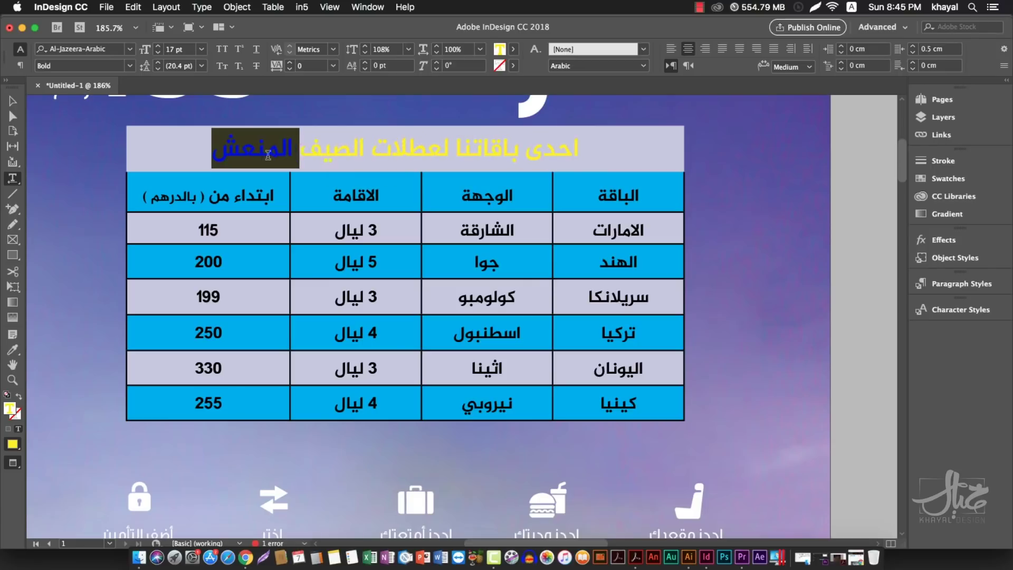
key("Escape")
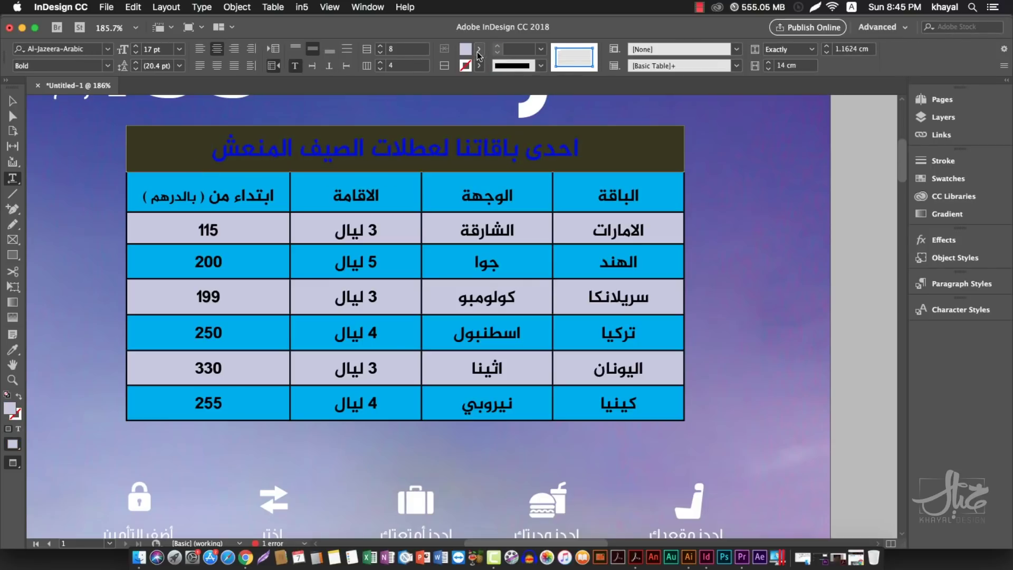
left_click(479, 51)
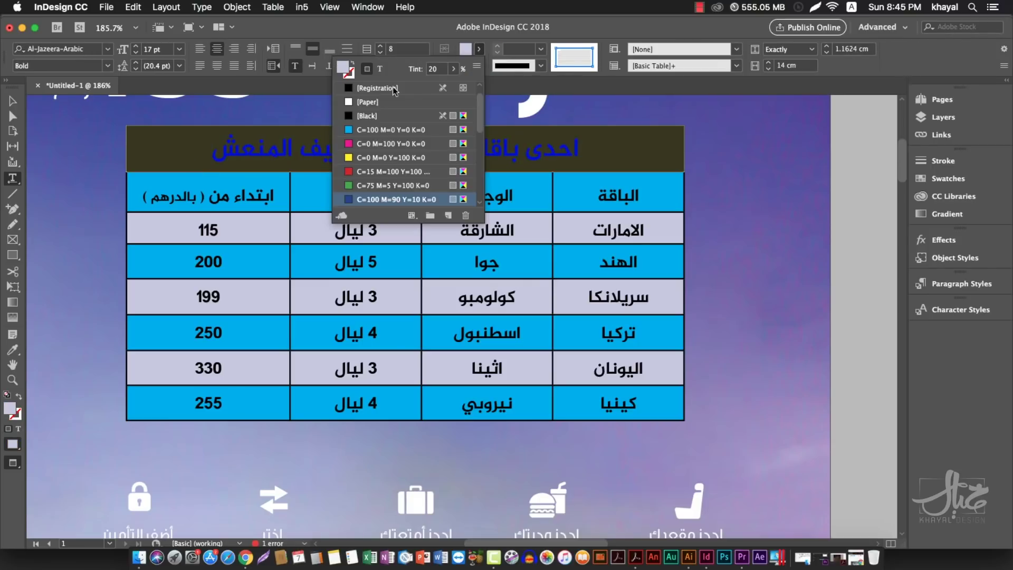
left_click(350, 176)
key("Escape")
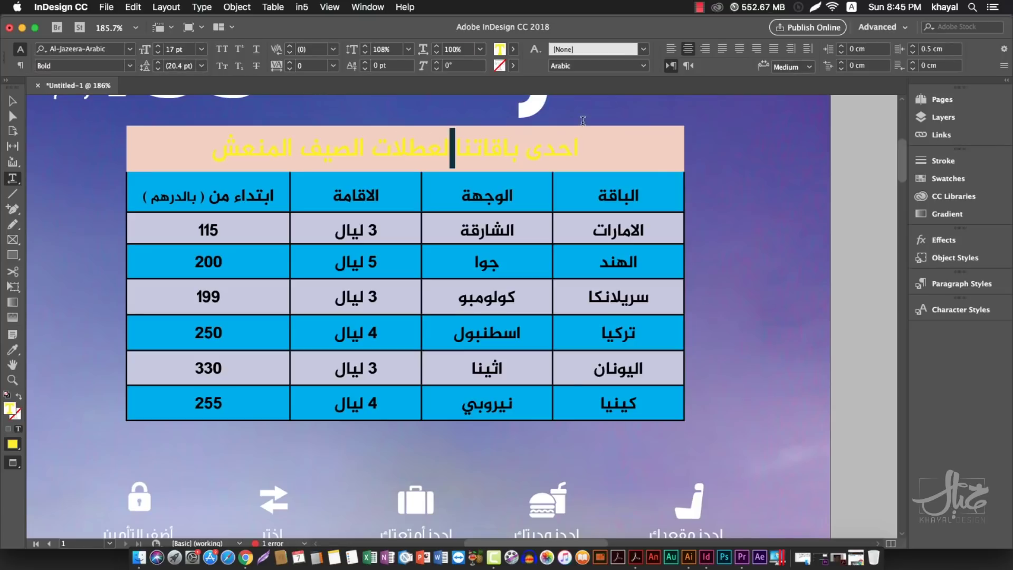
- Reselect the title cell and raise its red fill's tint to 100%
key("super+a")
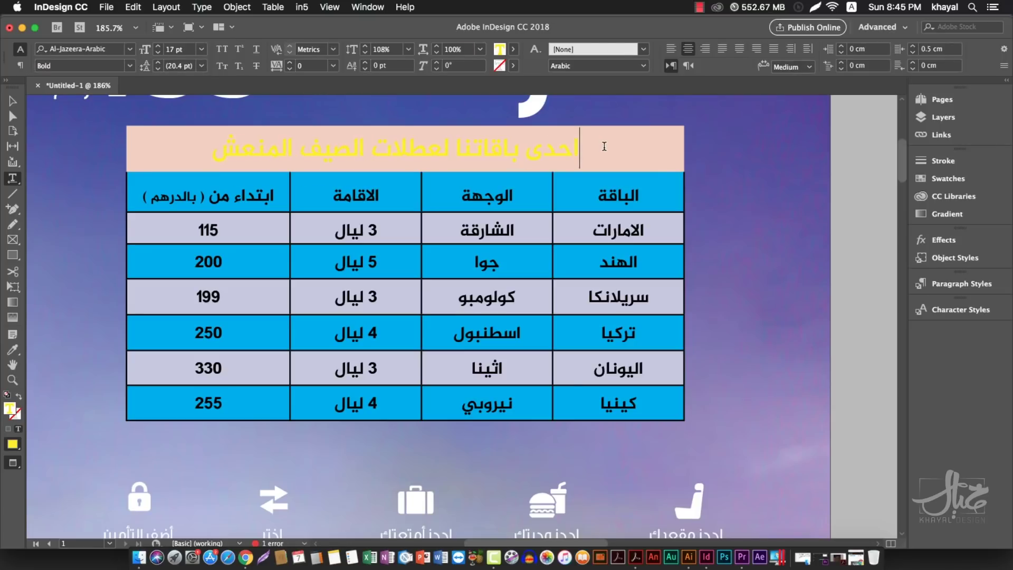
type("a")
key("Escape")
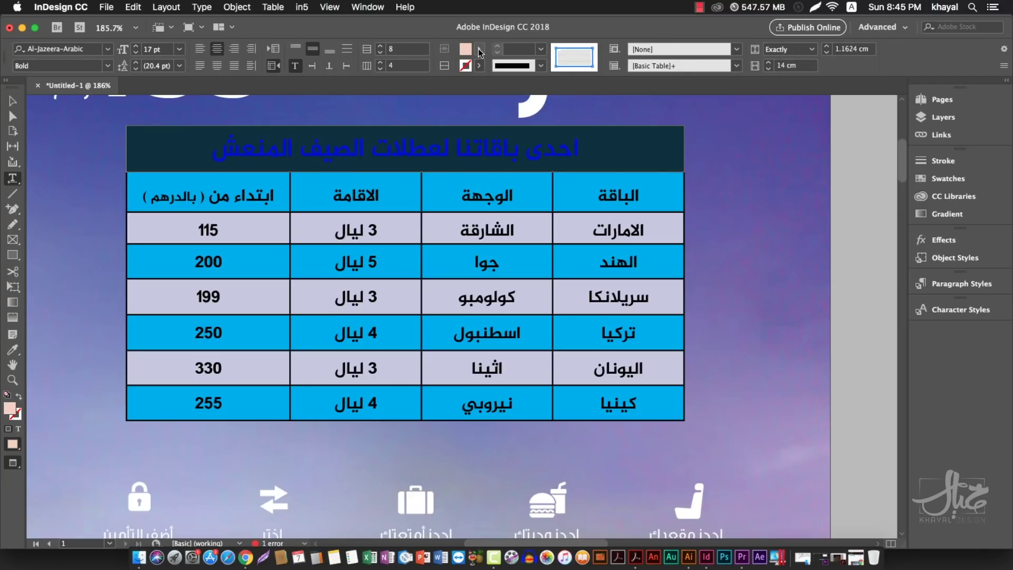
left_click(480, 50)
left_click(461, 87)
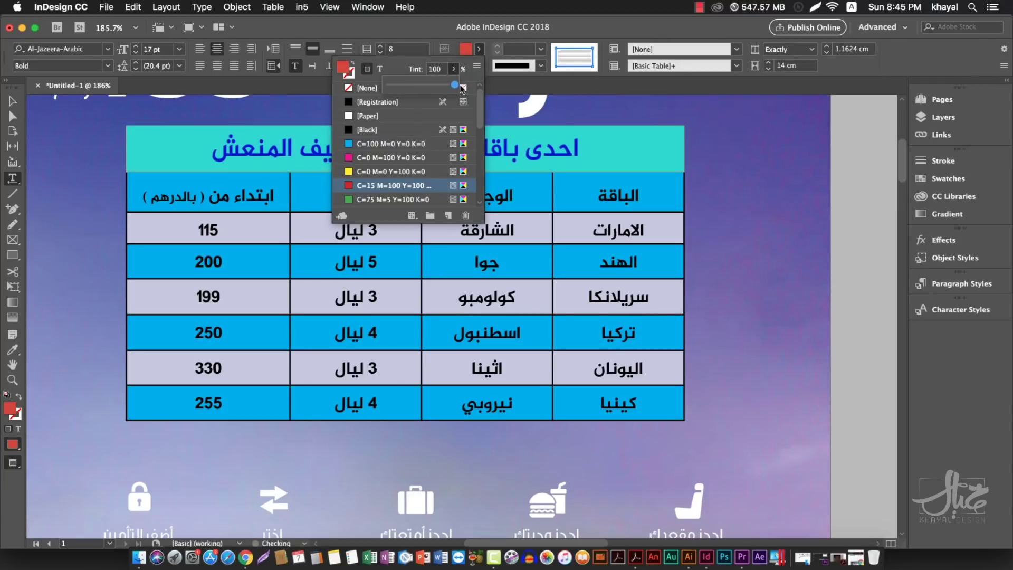
left_click(592, 155)
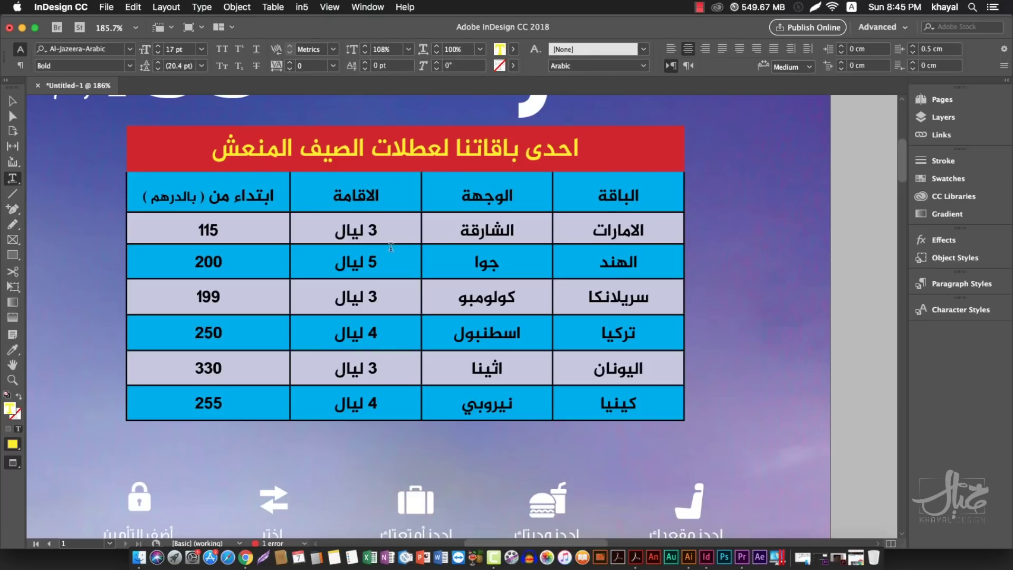
- Select the whole holiday packages table and set the stroke colour of its cell borders to Paper
left_click(686, 123)
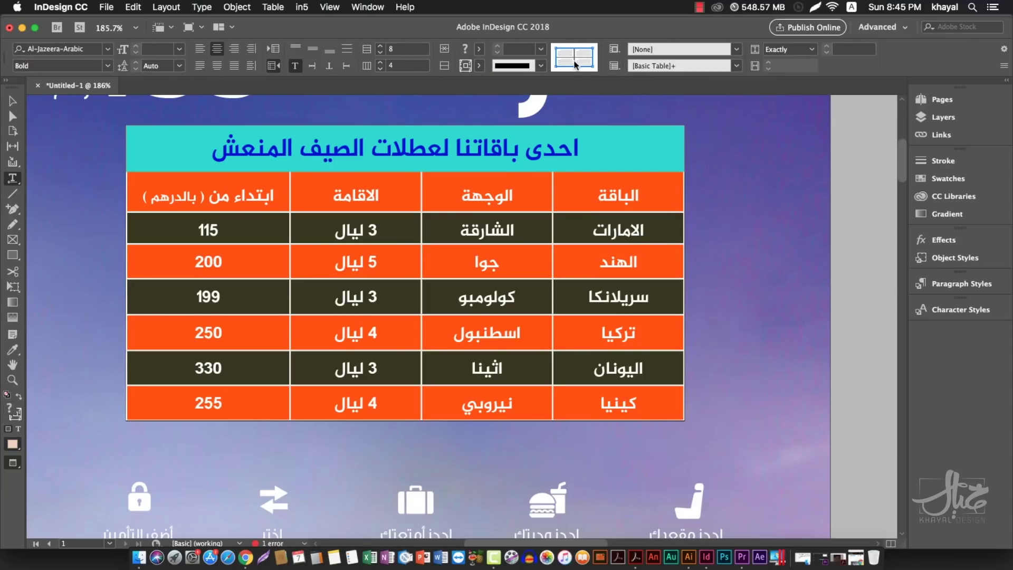
left_click(541, 66)
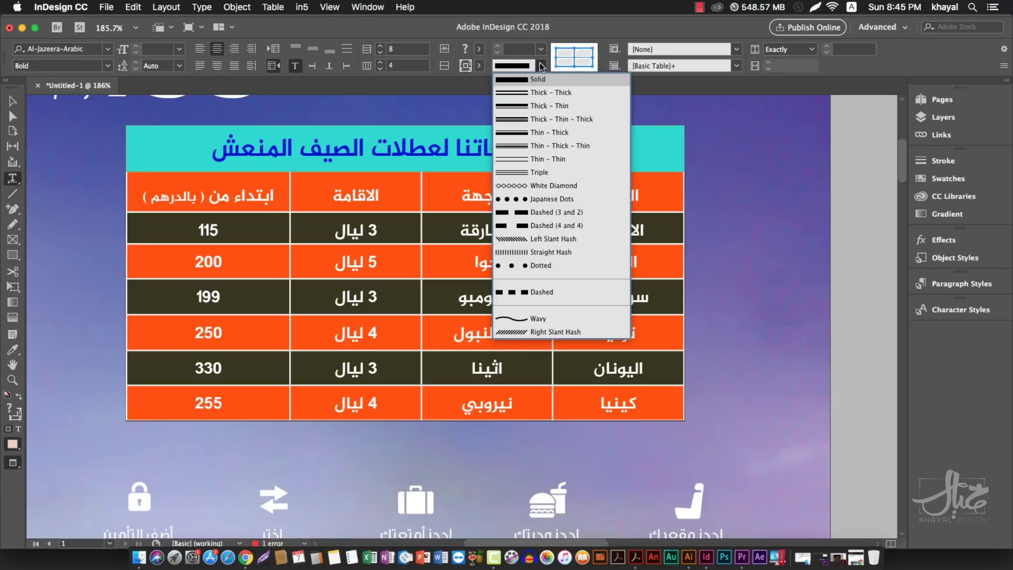
left_click(479, 65)
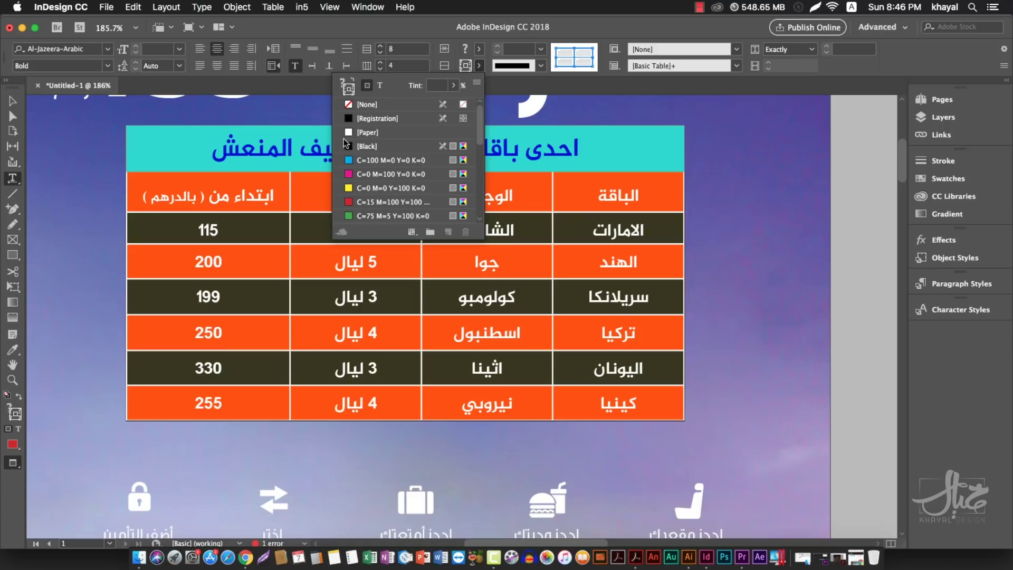
left_click(364, 132)
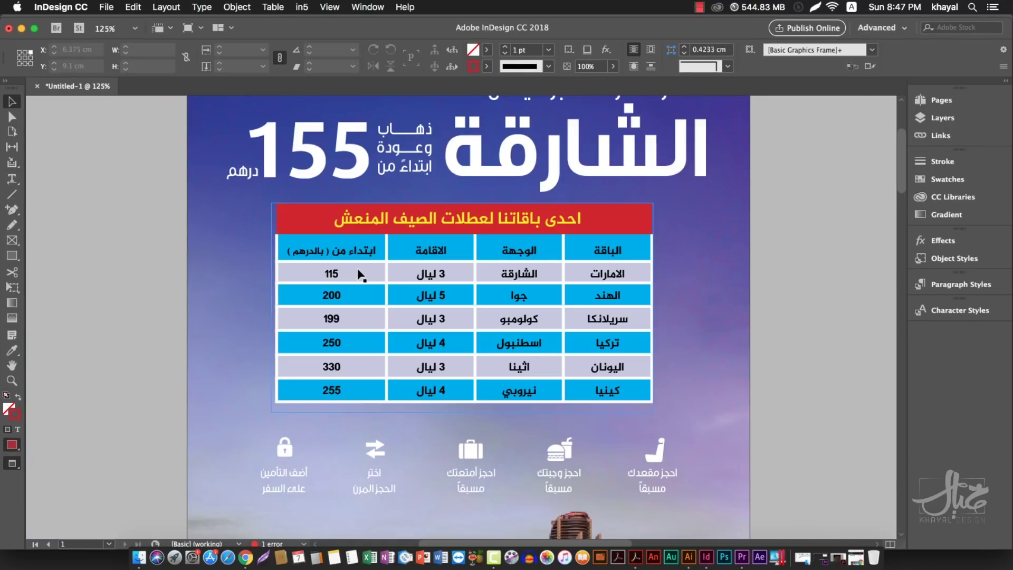
- Highlight the table's title text and view the header and footer row settings for creating a table, without creating one
left_click(358, 224)
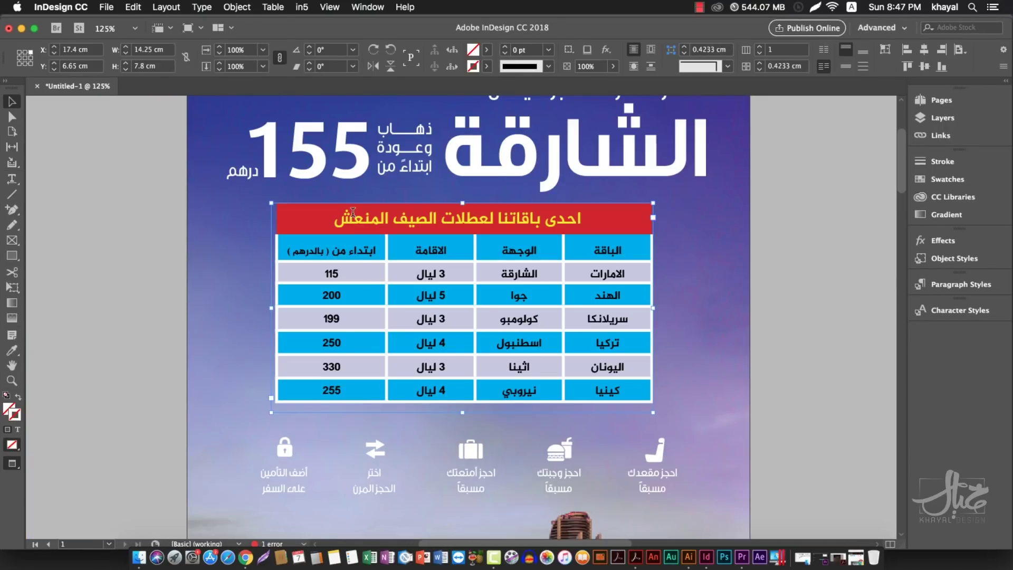
double_click(353, 220)
left_click_drag(349, 219, 549, 209)
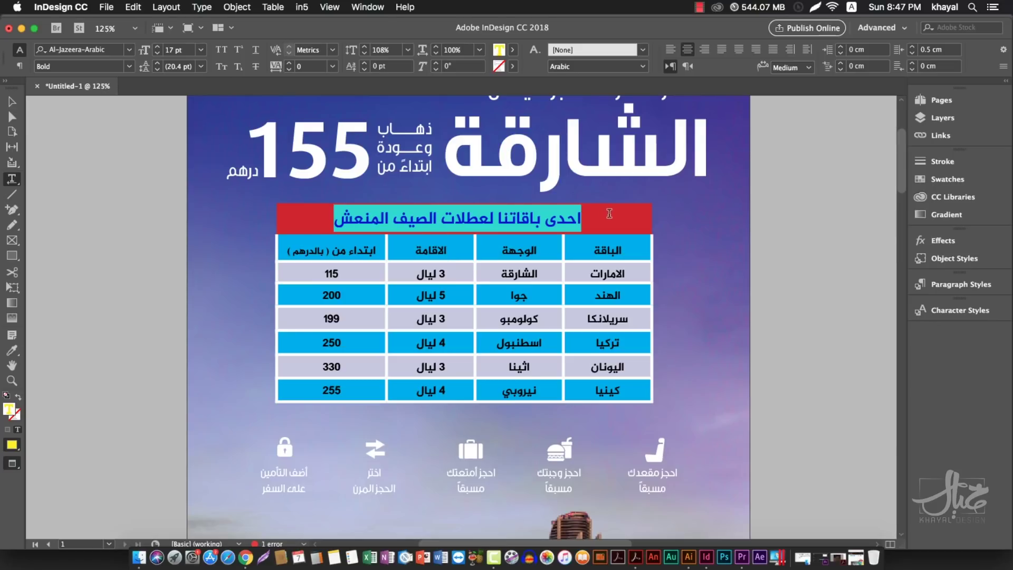
left_click(12, 101)
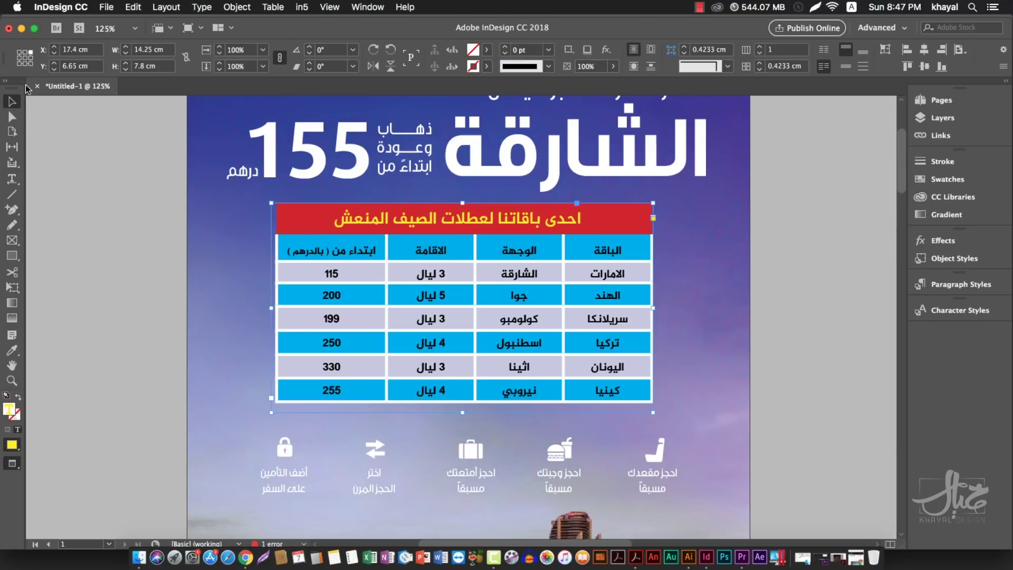
left_click(268, 8)
left_click(270, 21)
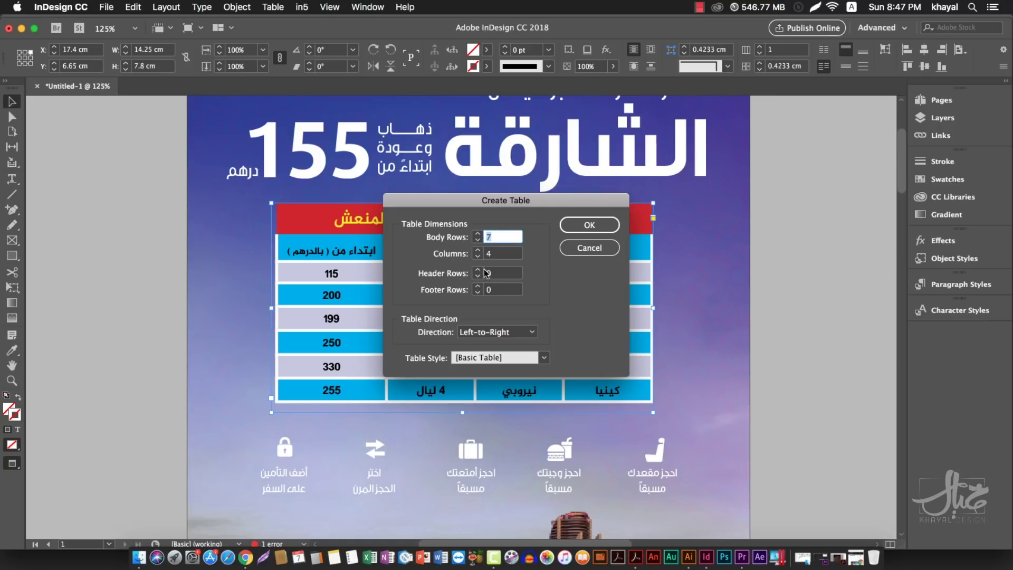
left_click(591, 248)
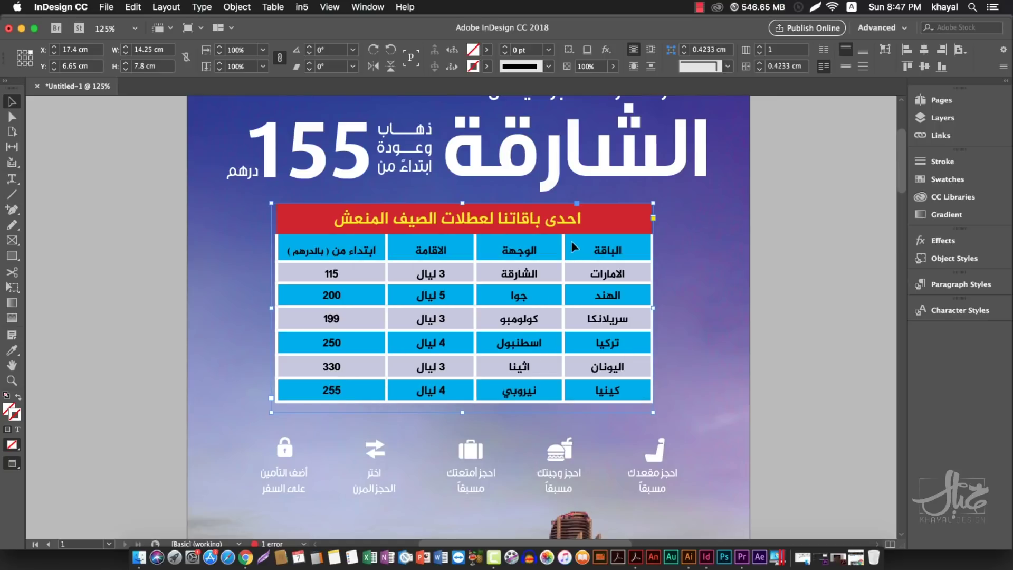
- Select the table's title cell and convert its row to a header row
double_click(521, 231)
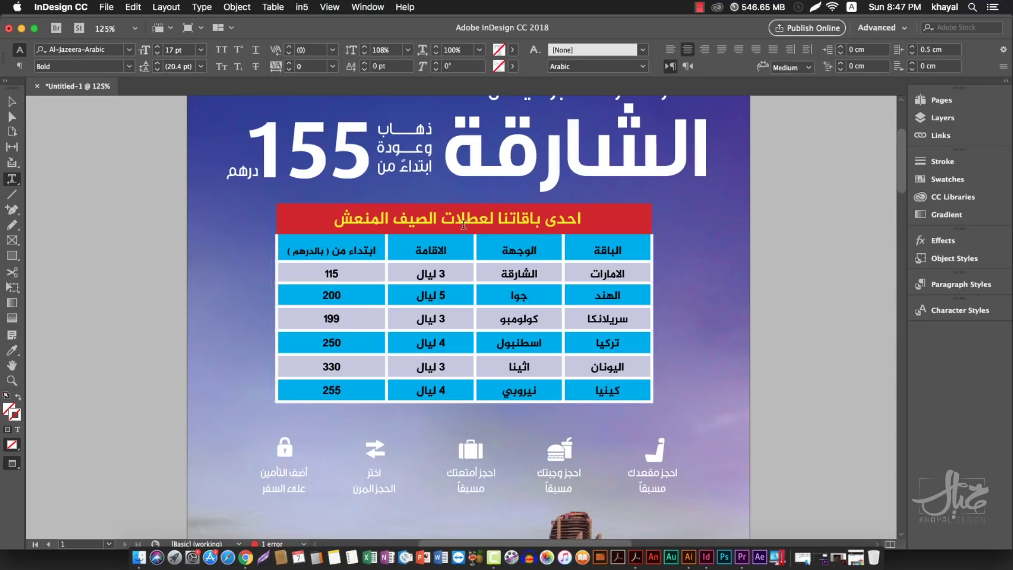
key("Escape")
right_click(334, 218)
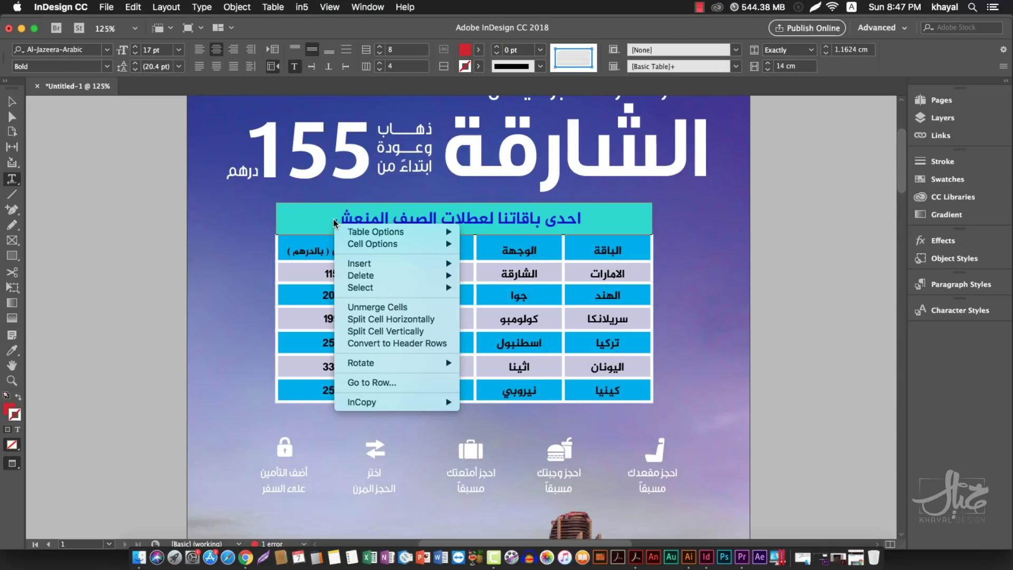
left_click(399, 343)
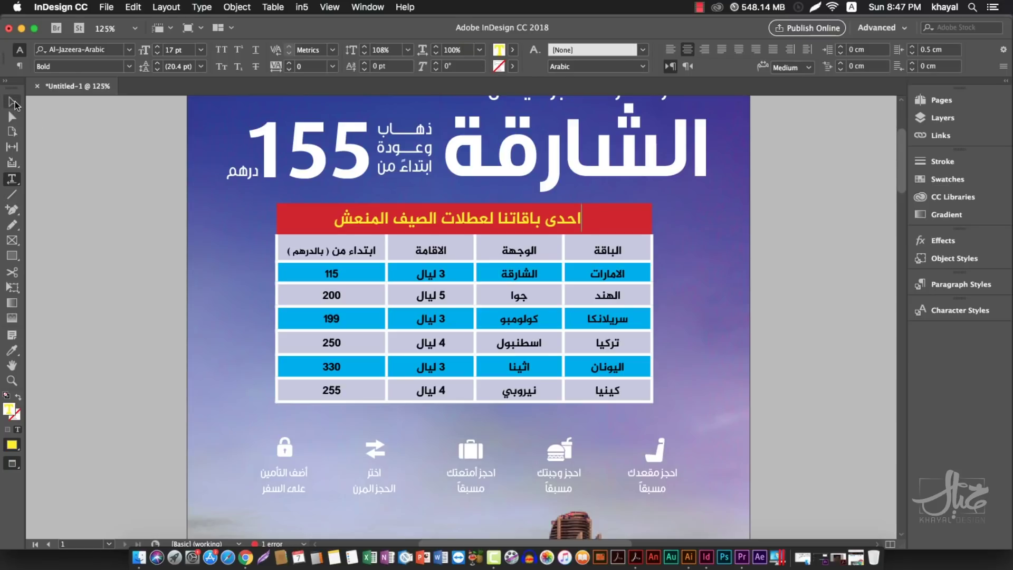
- Shorten the table's text frame from its lower edge to about 4.55 cm high
left_click(12, 101)
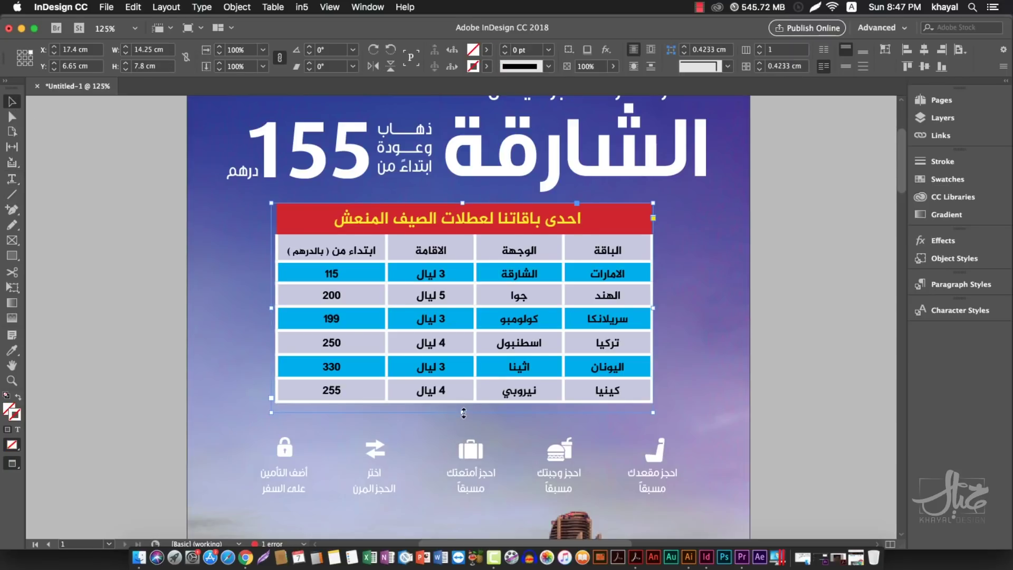
left_click_drag(464, 413, 463, 326)
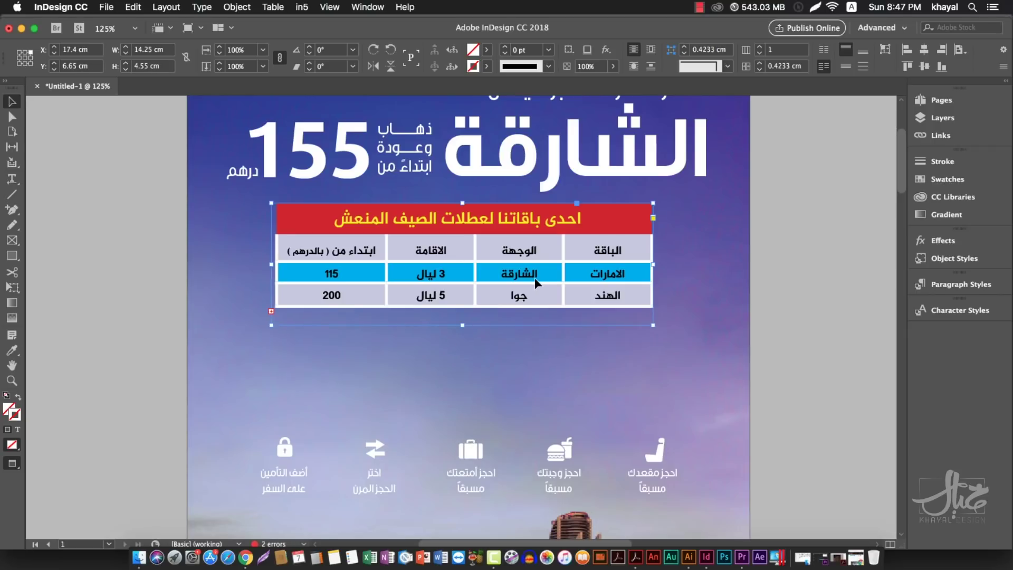
- Move the holiday packages table's frame slightly upward to a Y position of 6.45 cm
key("super+minus")
scroll(534, 277, "down", 4)
scroll(534, 277, "right", 4)
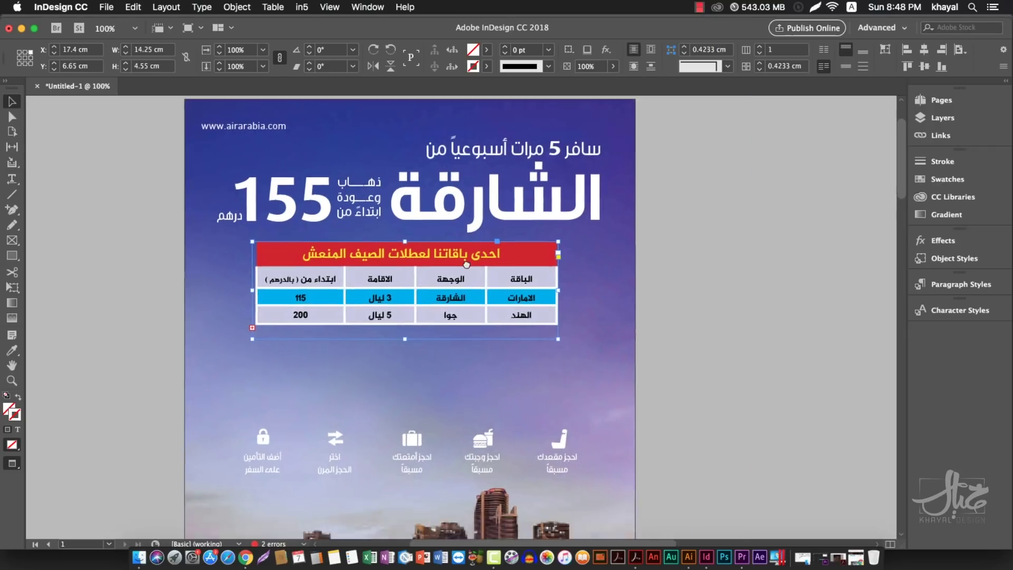
left_click_drag(416, 212, 417, 208)
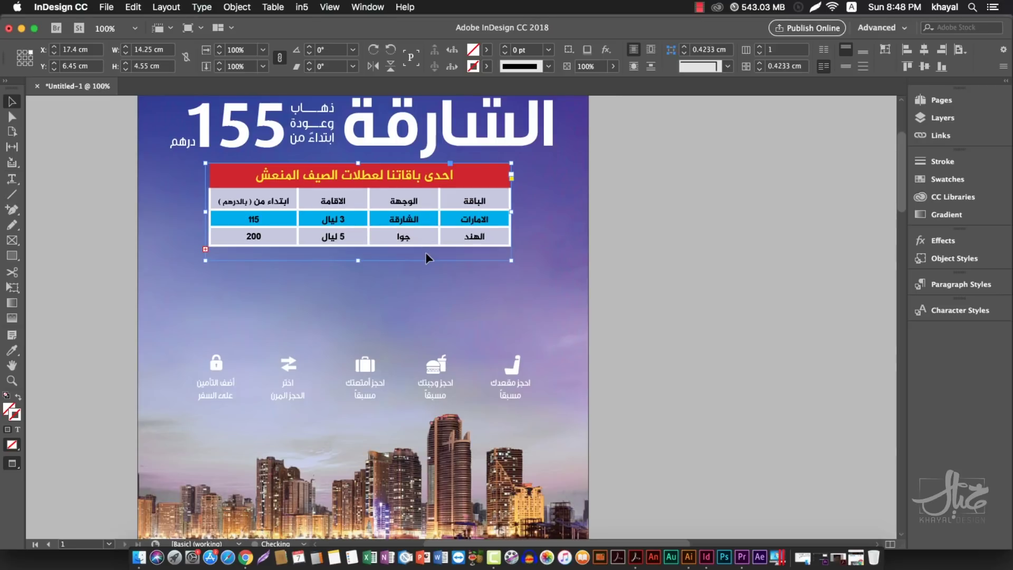
- Flow the table's overset rows into a new frame below it, about 14.05 cm wide, and extend that frame to about 5.4 cm high
left_click(205, 249)
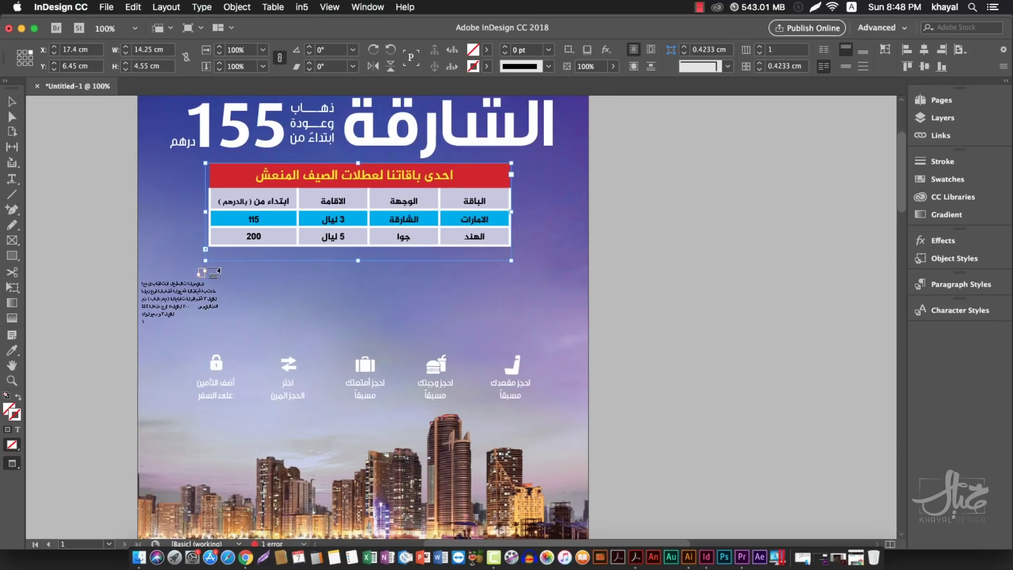
left_click_drag(209, 266, 511, 338)
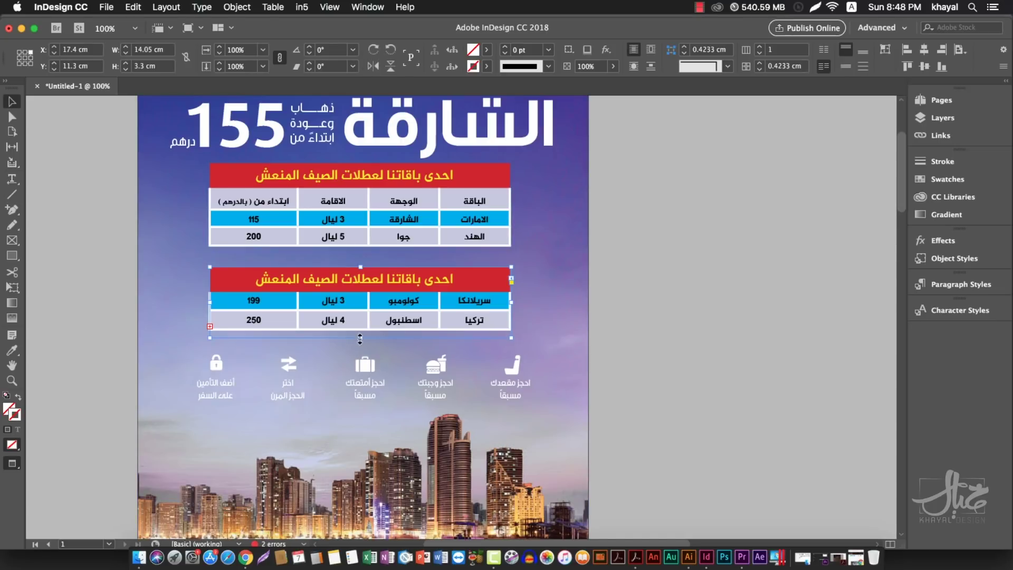
left_click_drag(360, 339, 360, 383)
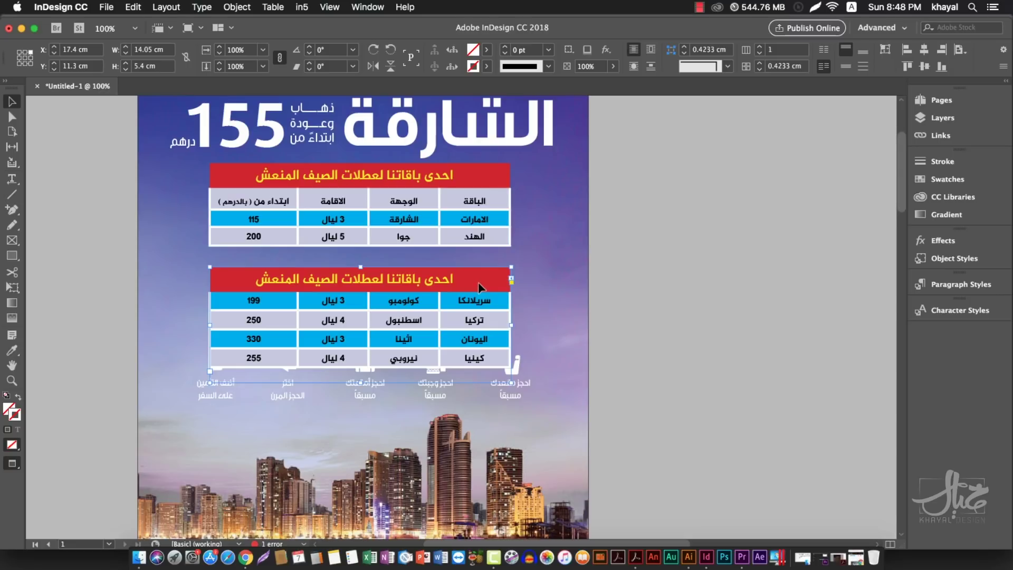
- Try filling the table's header title cell with C=100 M=0 Y=0 K=0, and undo the fill
double_click(432, 277)
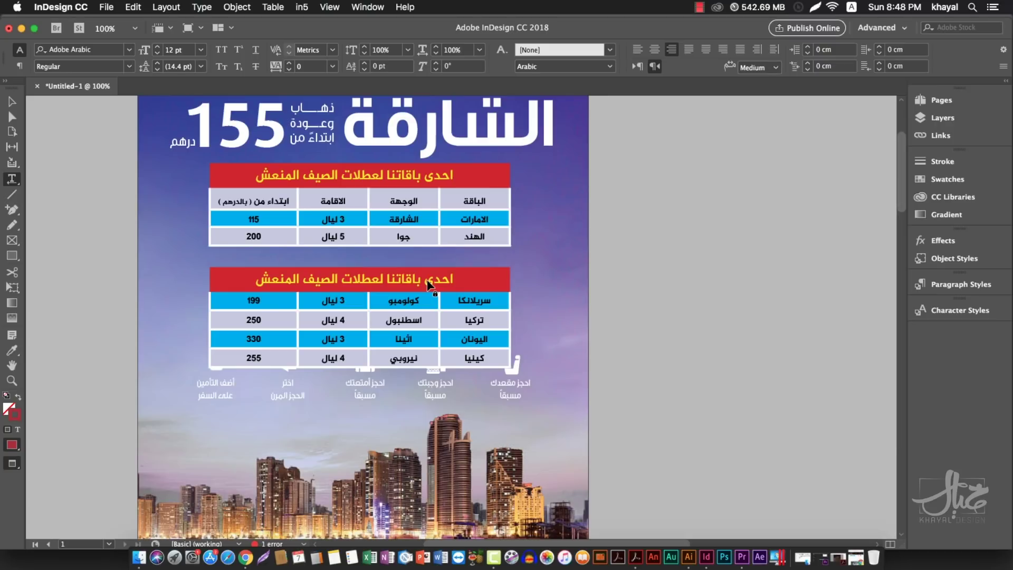
left_click(297, 177)
key("Escape")
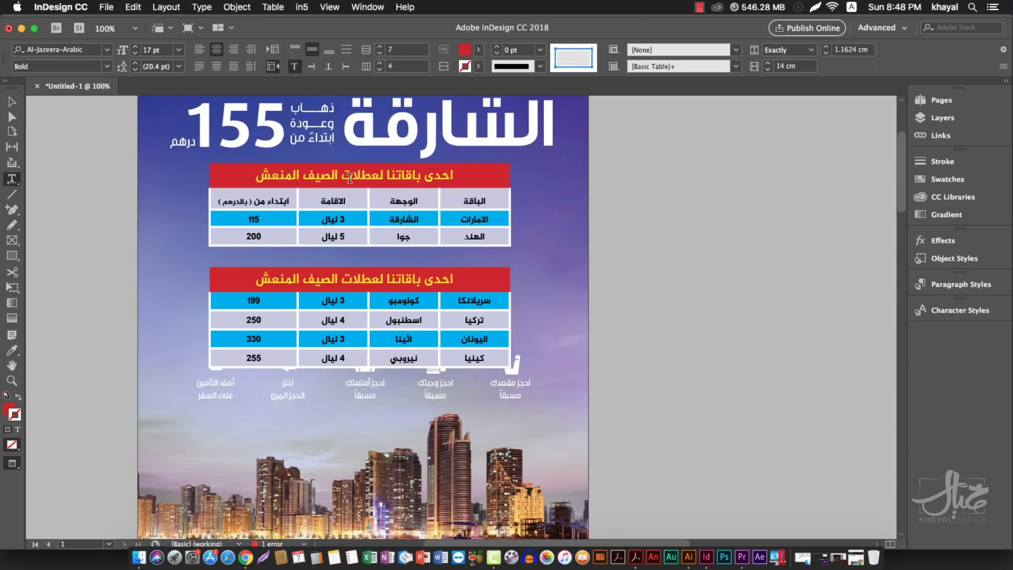
left_click(480, 50)
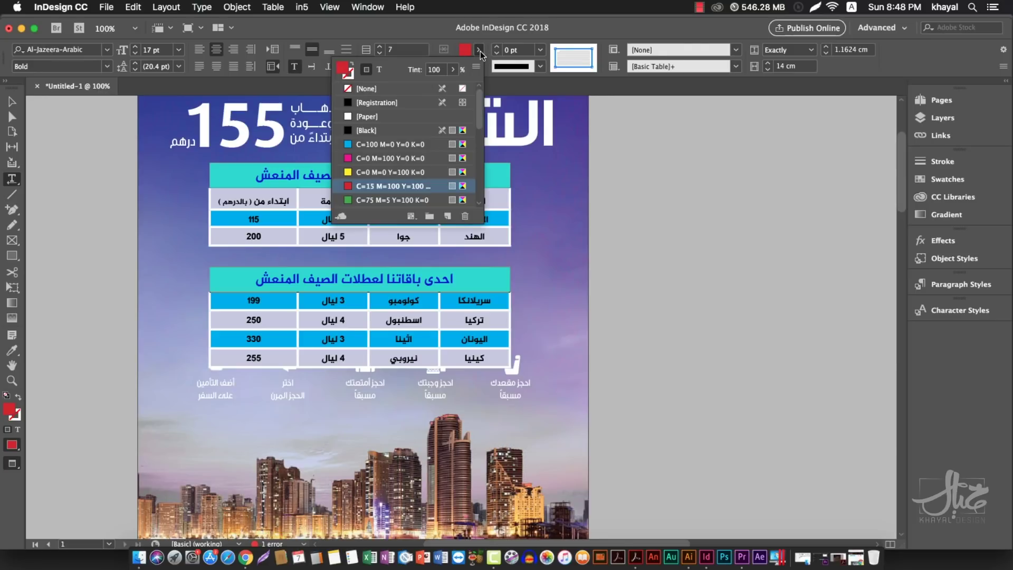
left_click(348, 144)
left_click(291, 174)
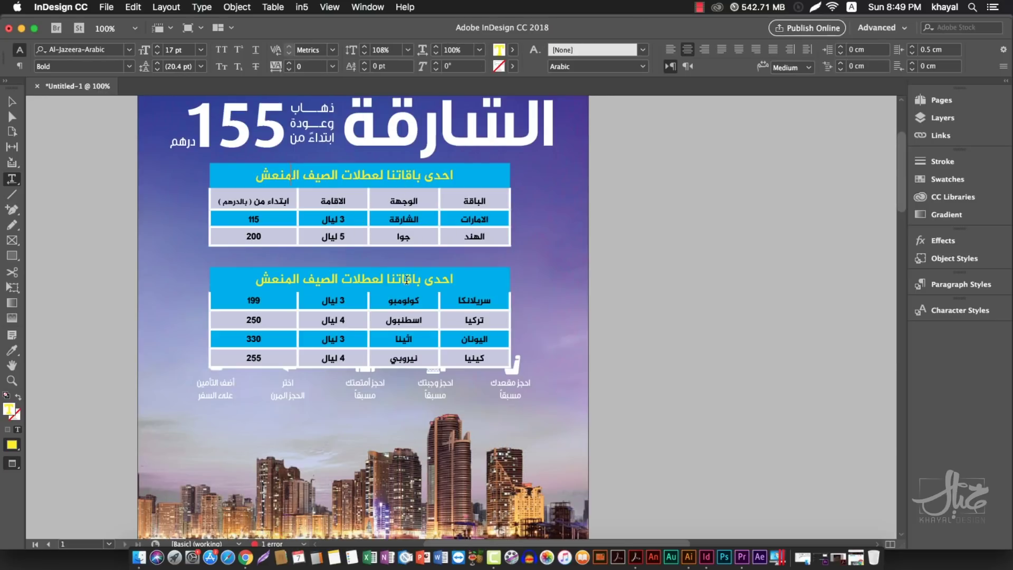
key("super+z")
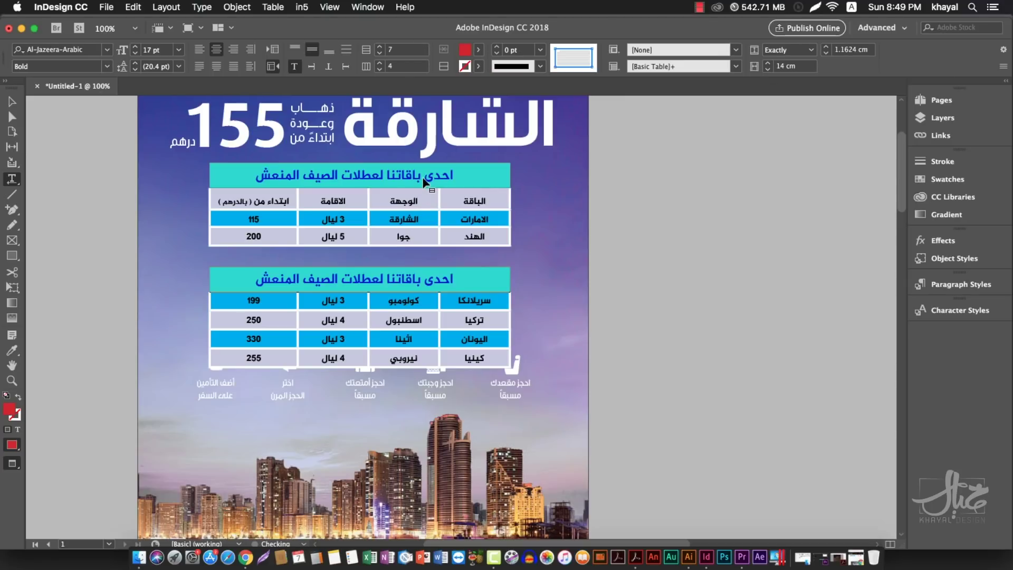
- Convert the table's title header row back to a body row
left_click(436, 175)
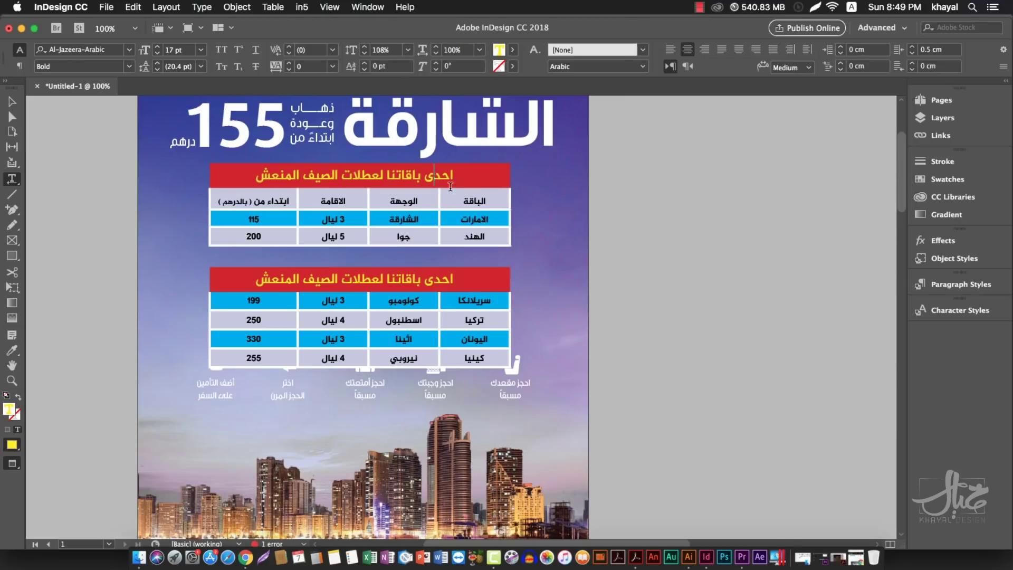
right_click(448, 177)
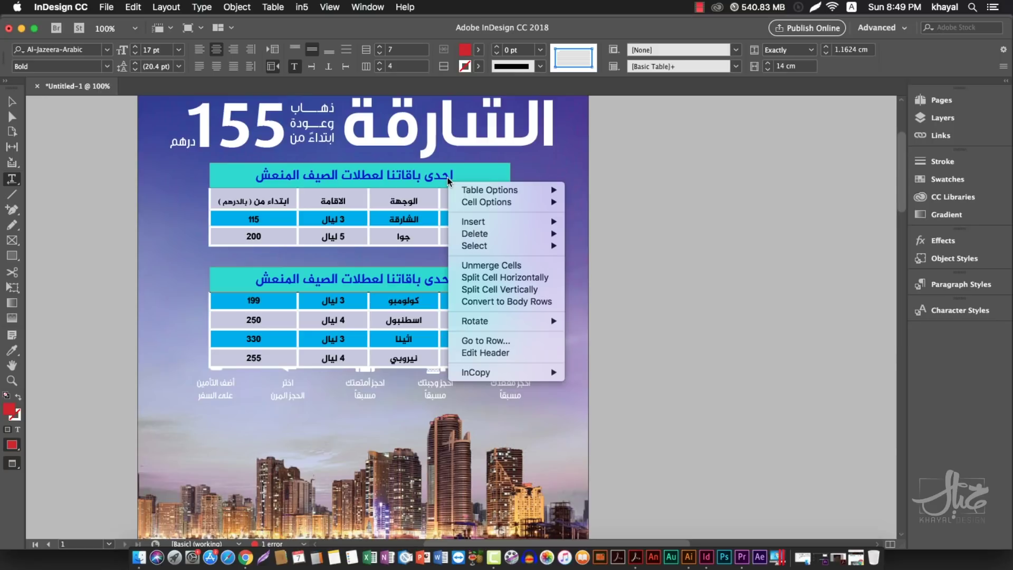
left_click(492, 302)
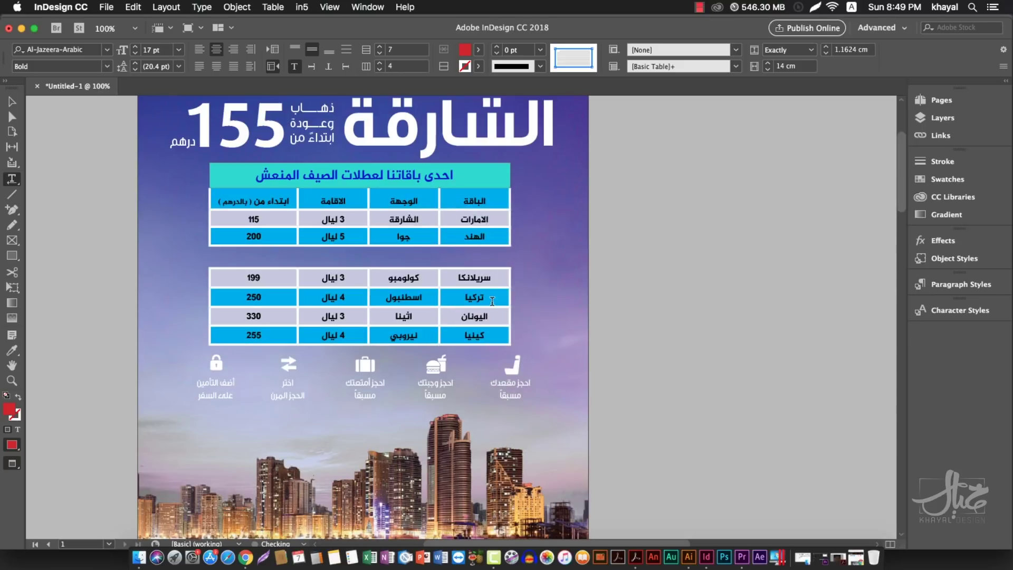
left_click(476, 179)
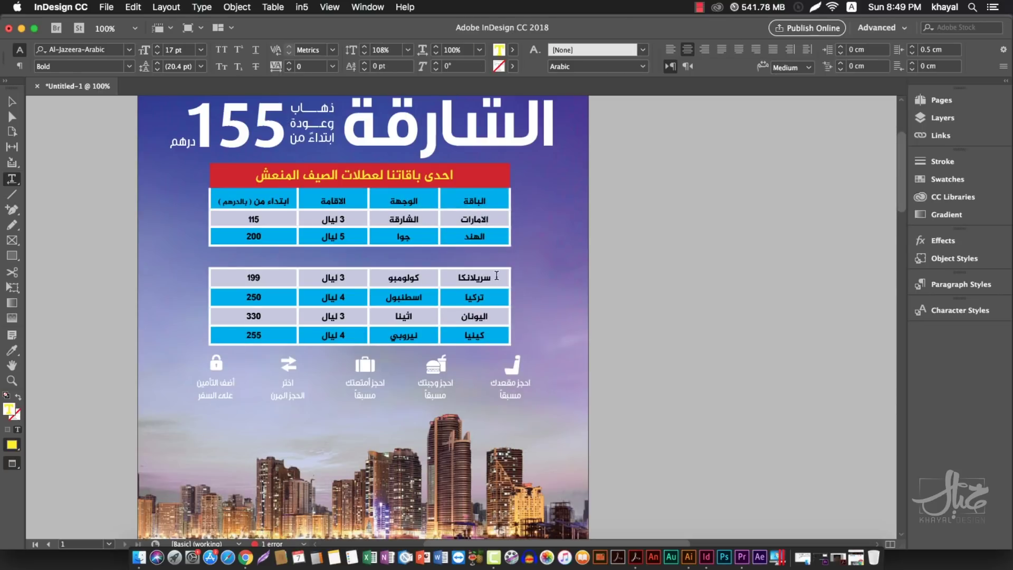
- Select the title cell and view its option for converting to header rows, without applying it
left_click(391, 176)
key("Escape")
right_click(391, 176)
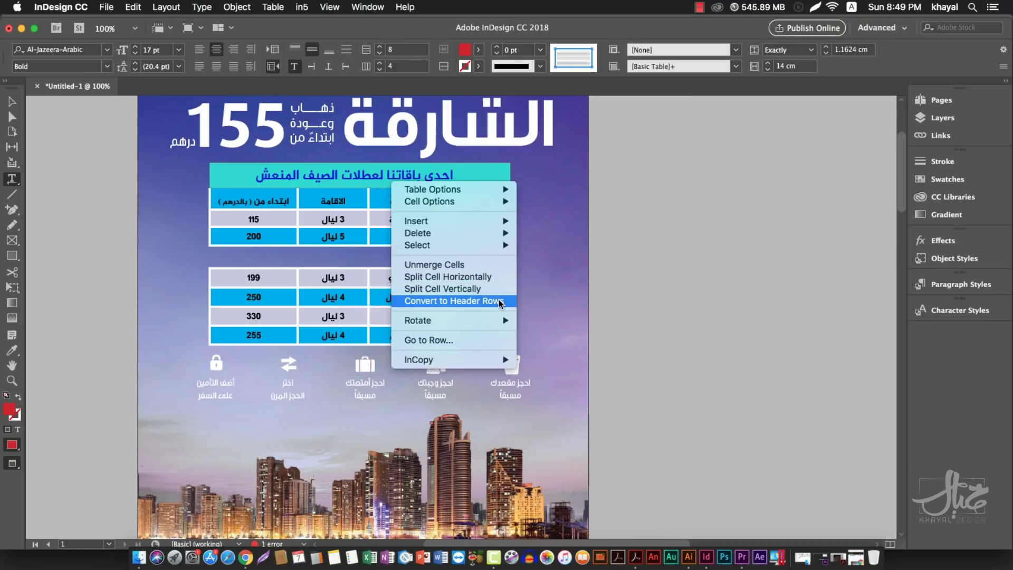
left_click(355, 176)
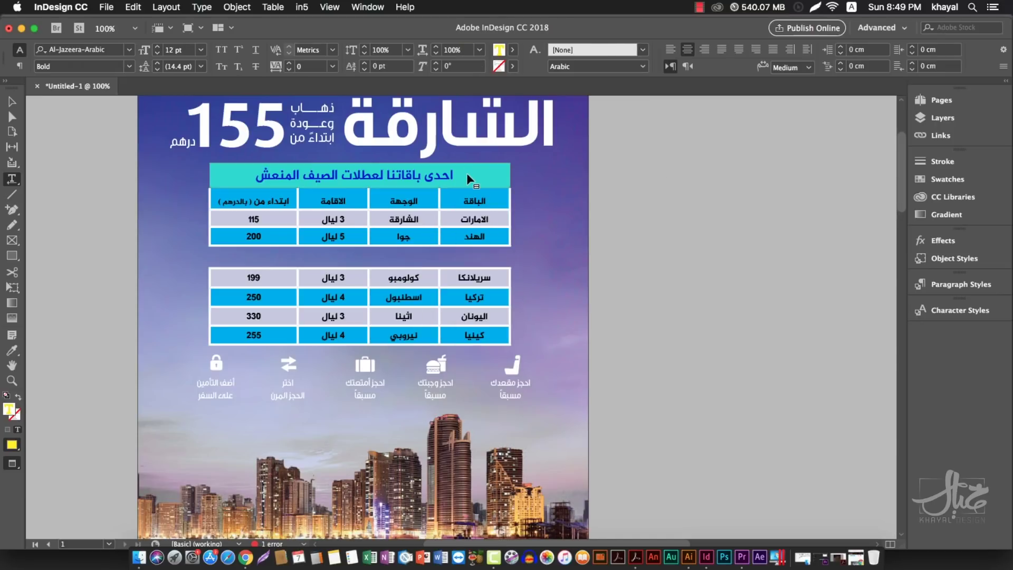
right_click(466, 176)
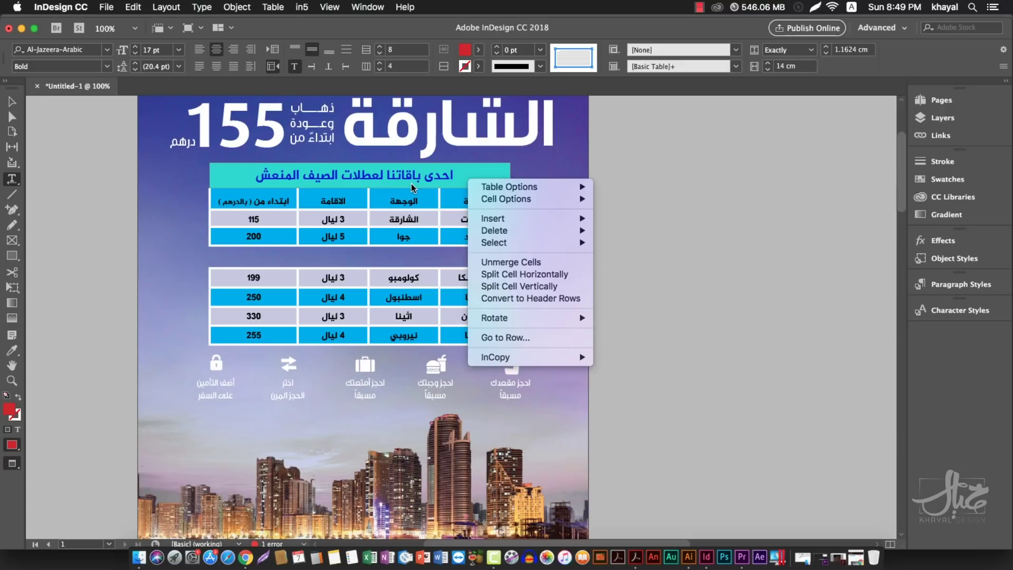
left_click(382, 258)
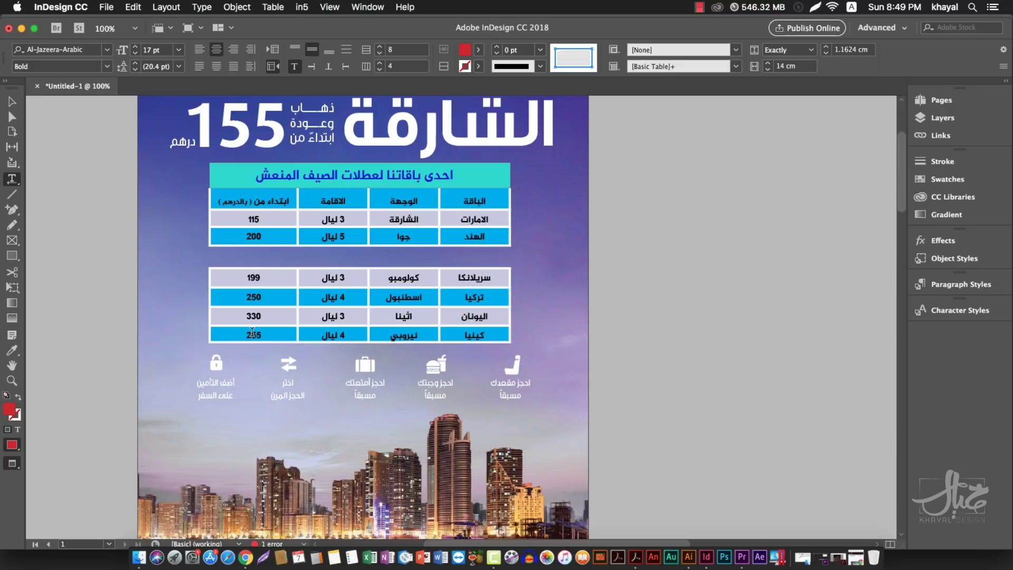
- Select the last row of the second frame's table and view its option for converting to footer rows, without applying it
left_click_drag(252, 332, 472, 329)
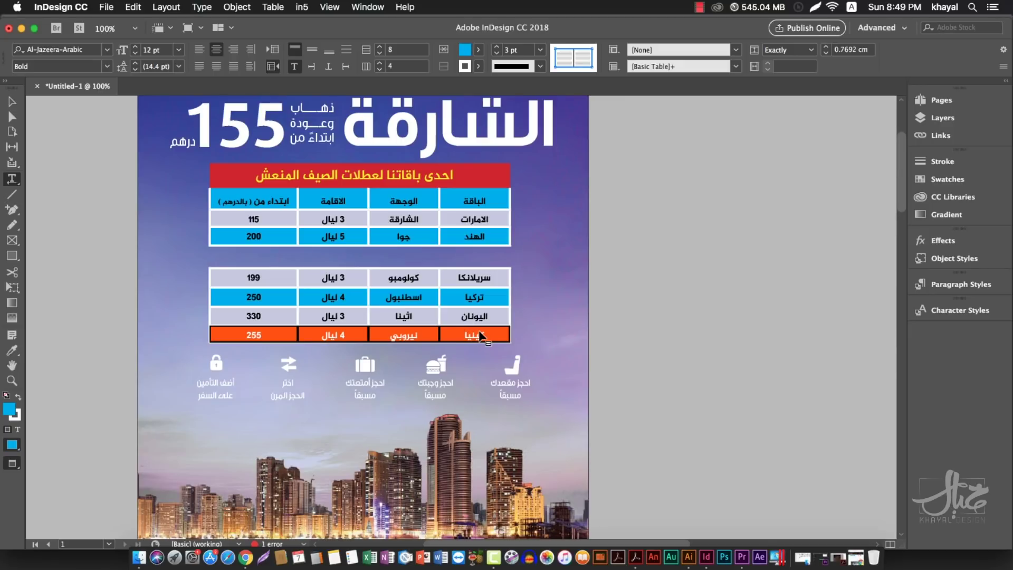
right_click(481, 335)
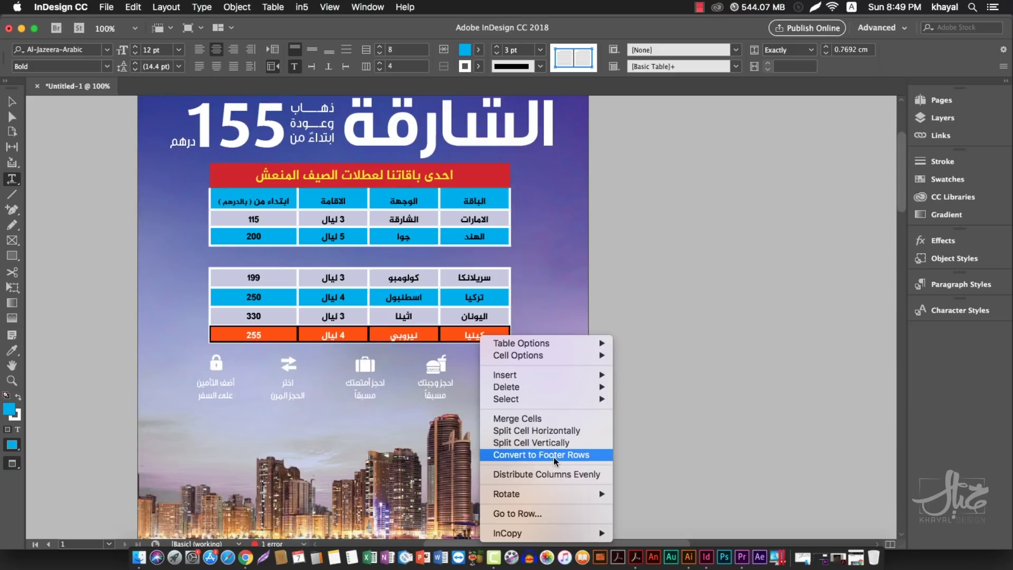
left_click(461, 330)
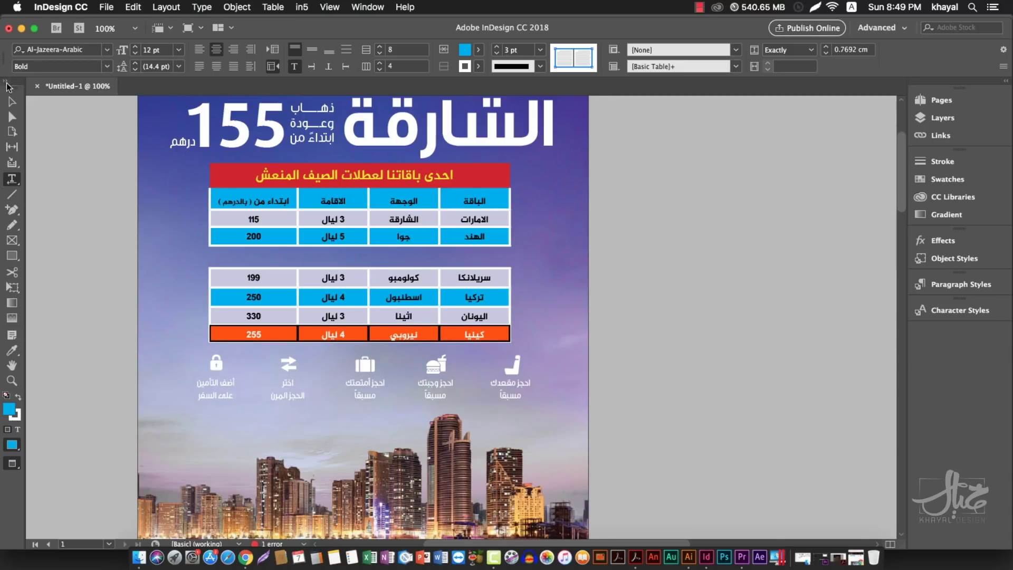
key("Escape")
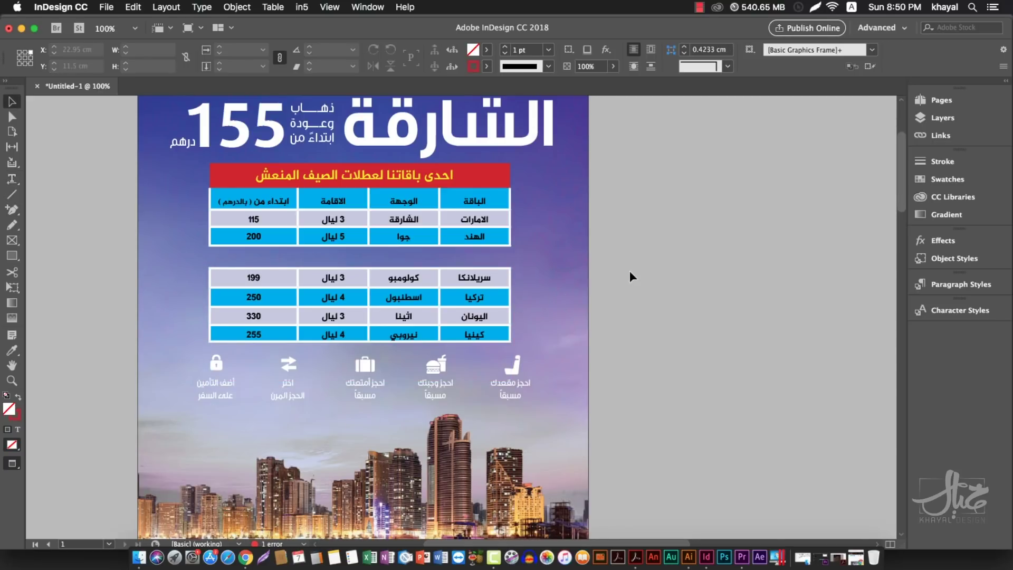